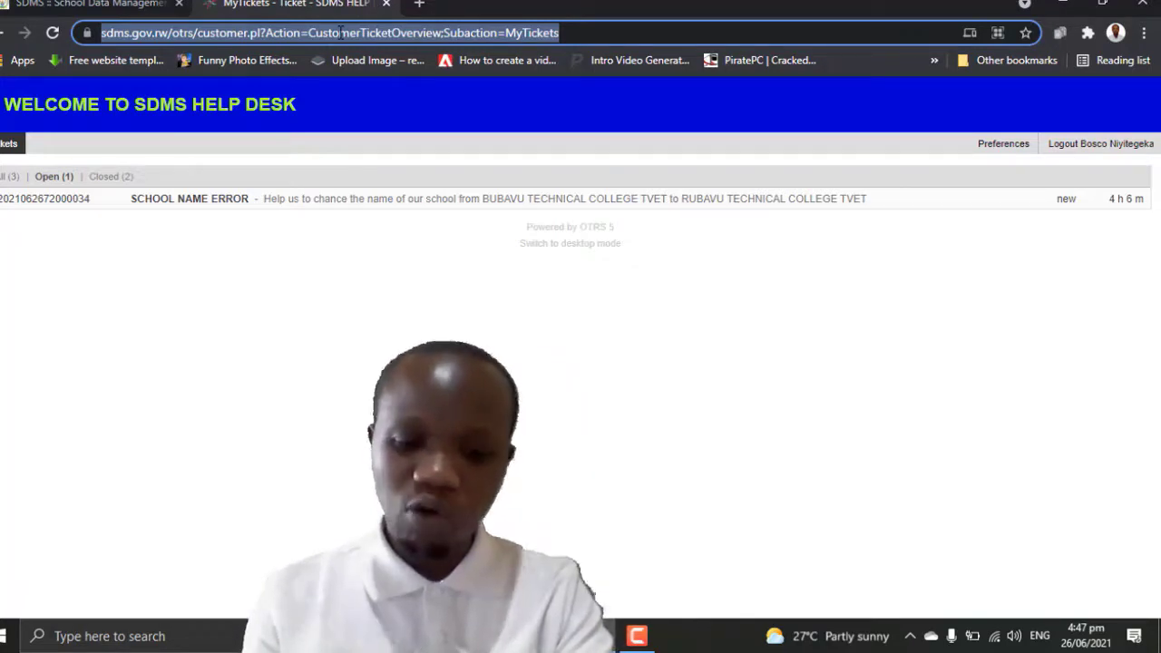
Step: Go to mail.google.com in the Chrome tab to load the Gmail inbox
text(mail)
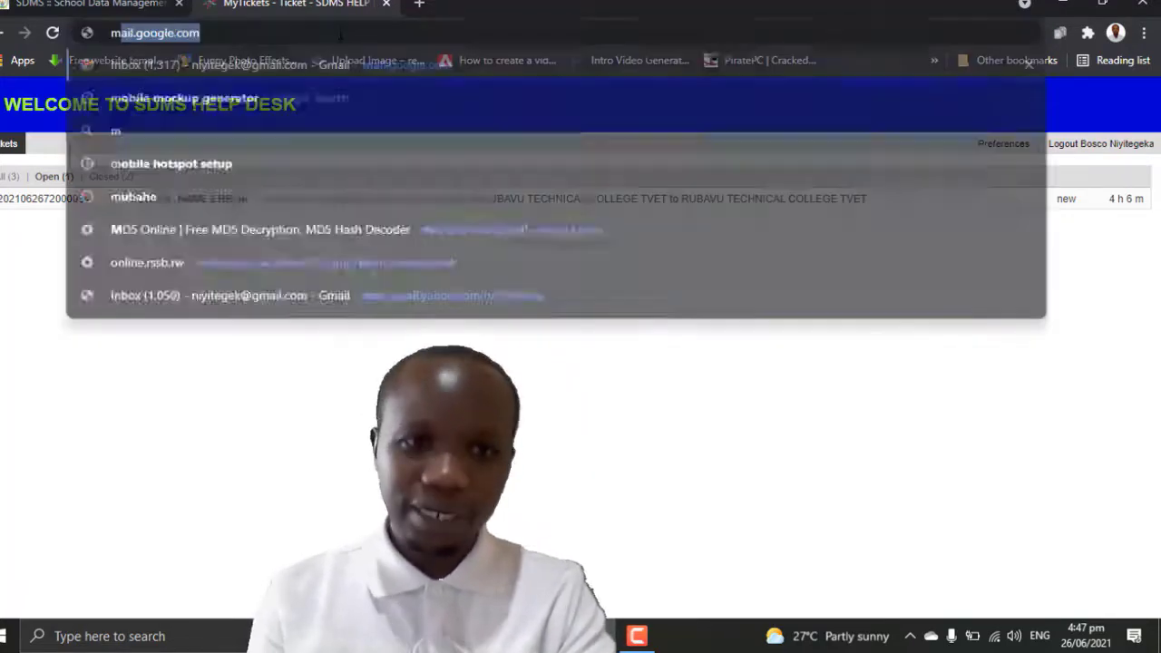
text(.)
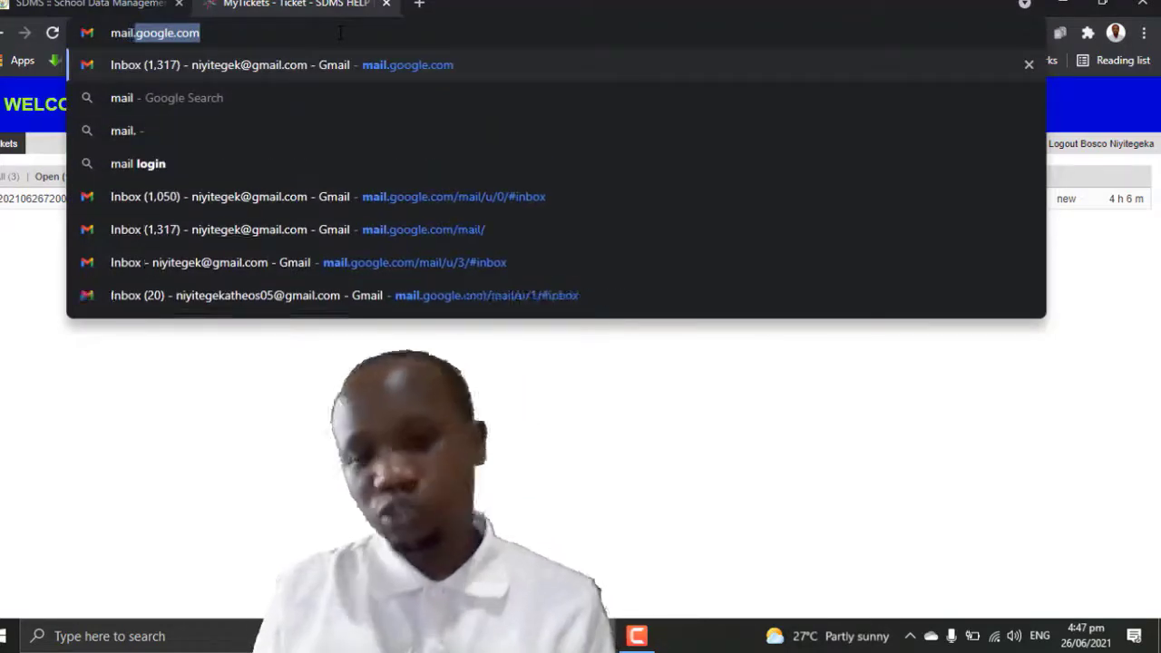
text(goo)
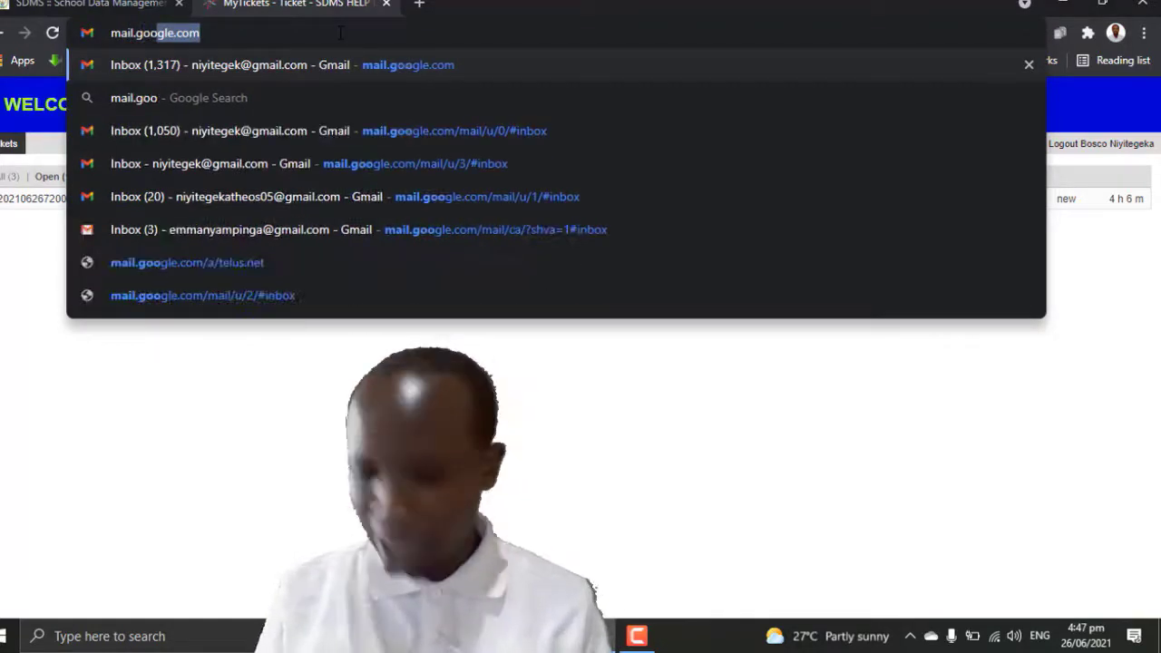
text(gle.c)
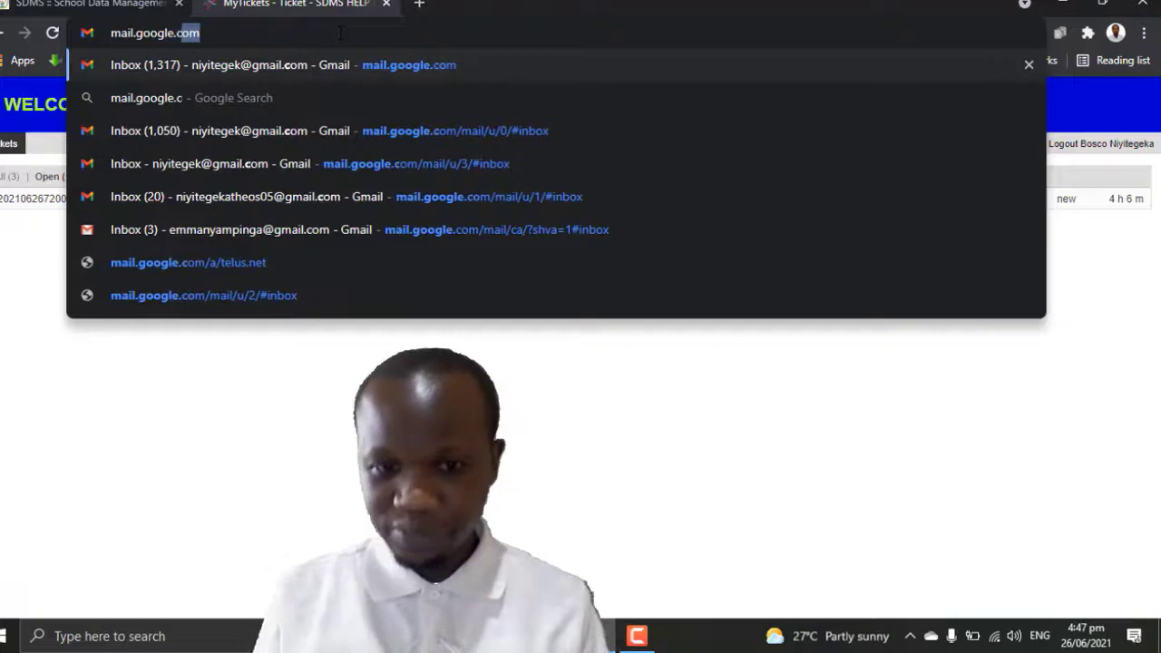
text(om)
key(Return)
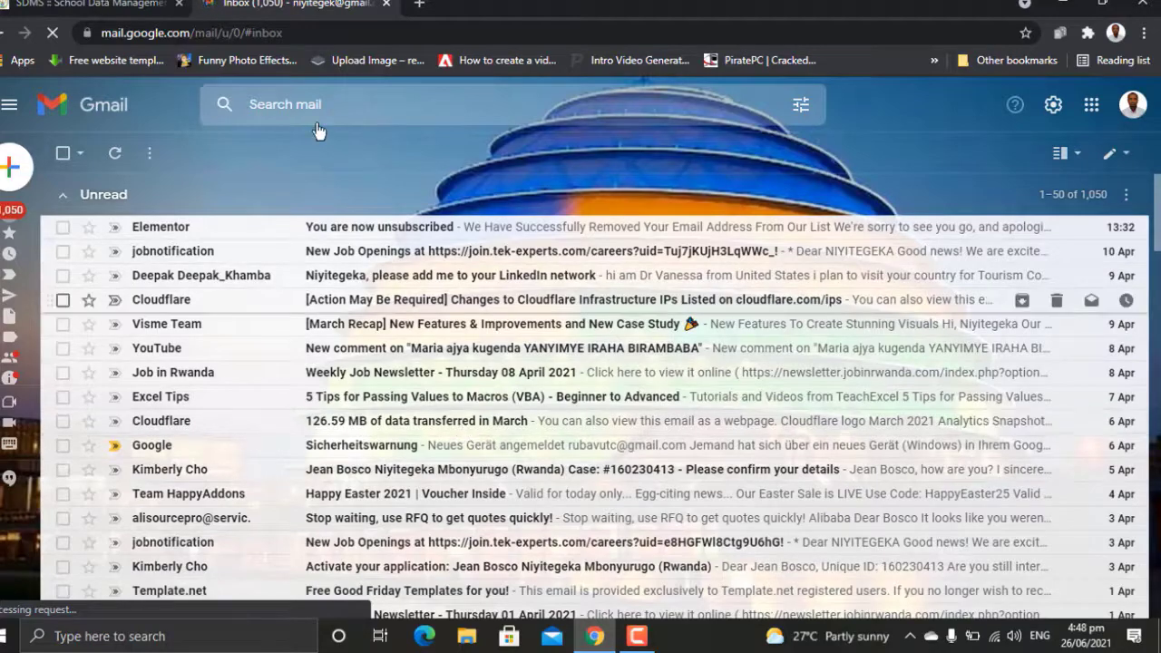
Step: Place the caret right after the account number 0 in the Gmail inbox address
click(207, 33)
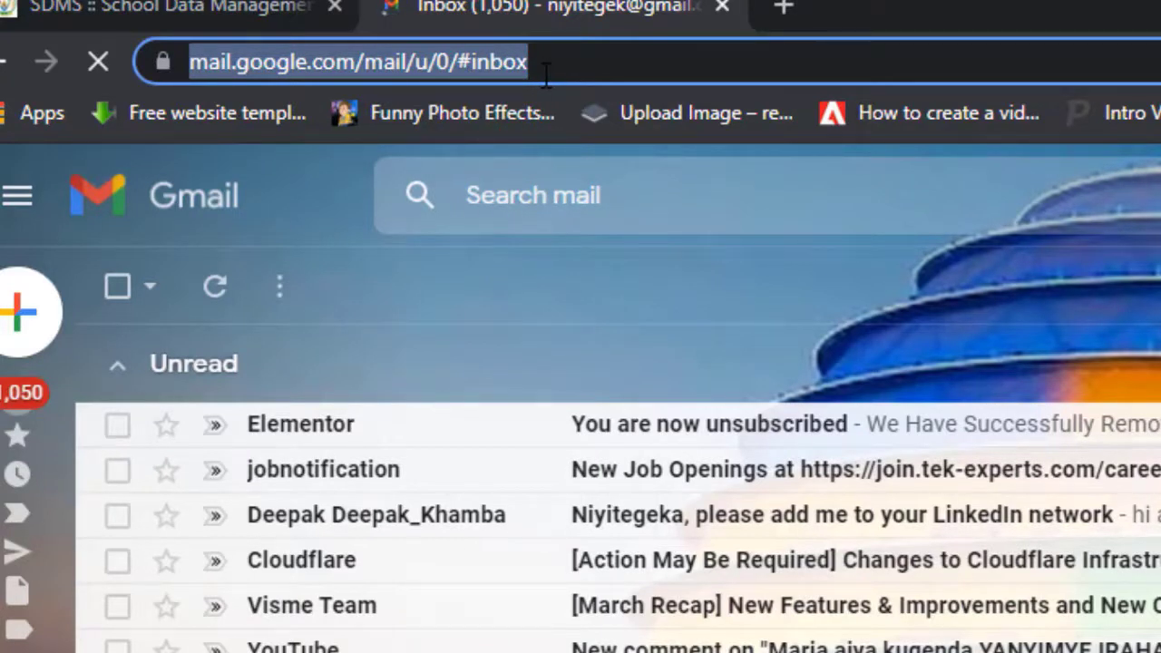
click(445, 63)
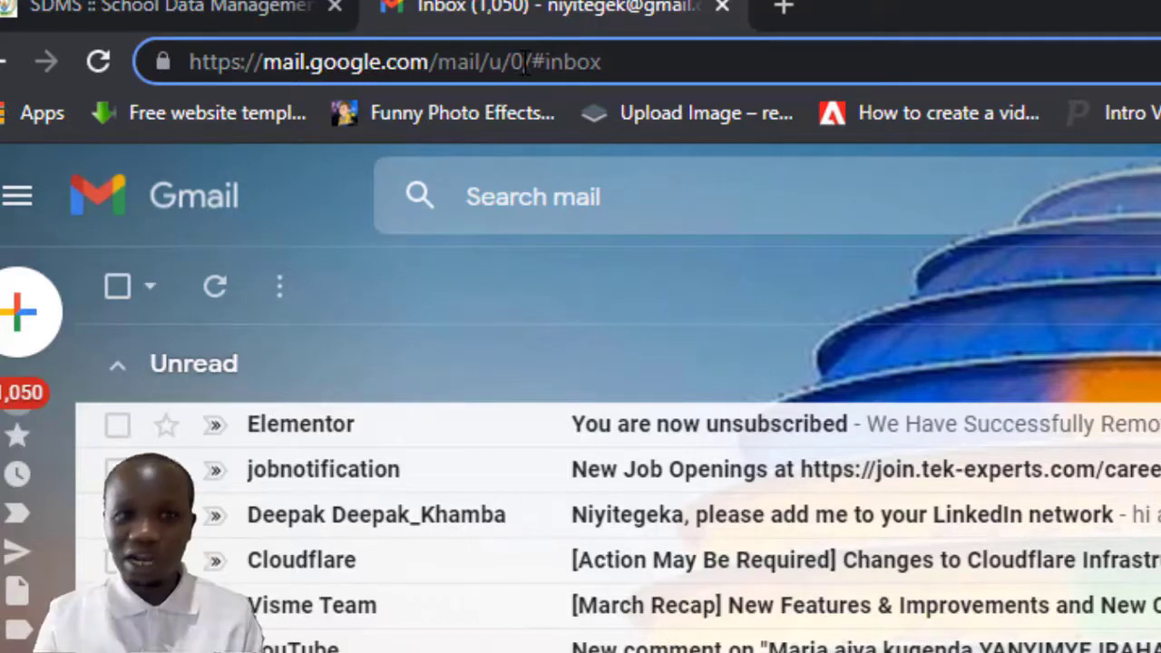
Step: Change the address to /u/1 to load the second account's inbox
key(BackSpace)
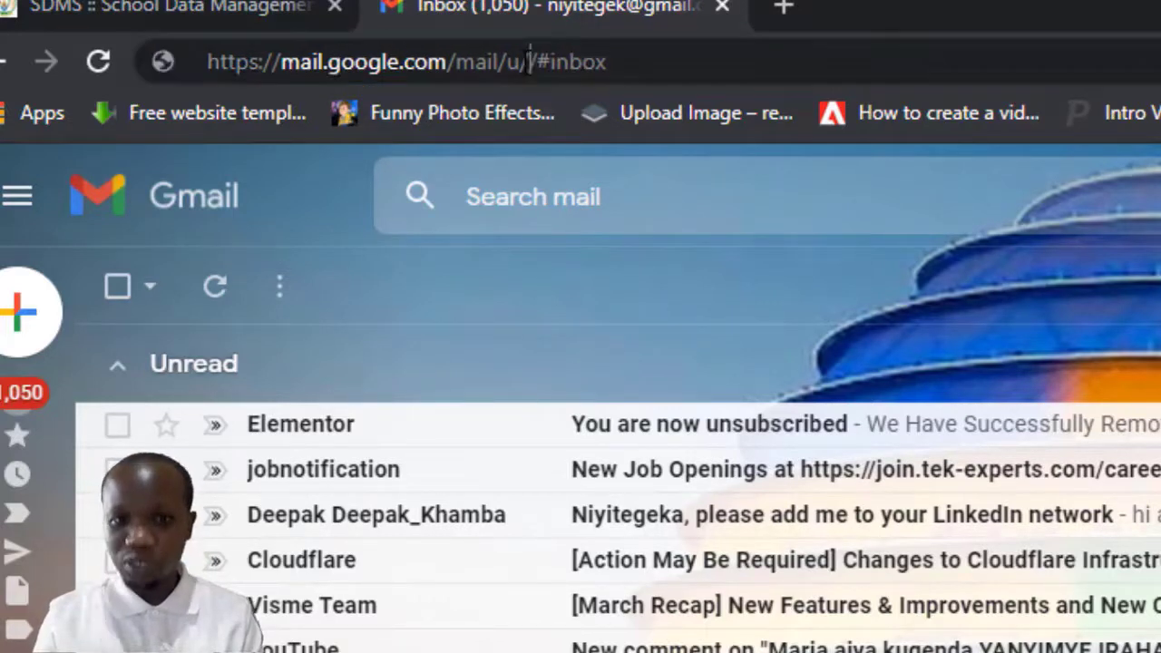
text(1)
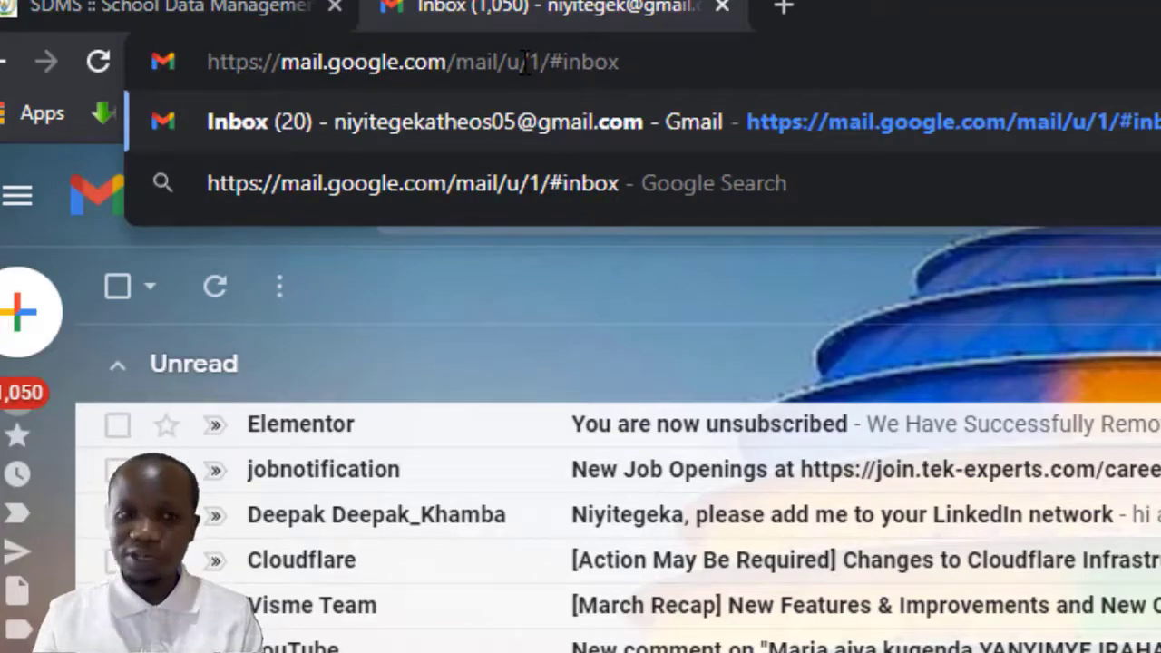
key(Return)
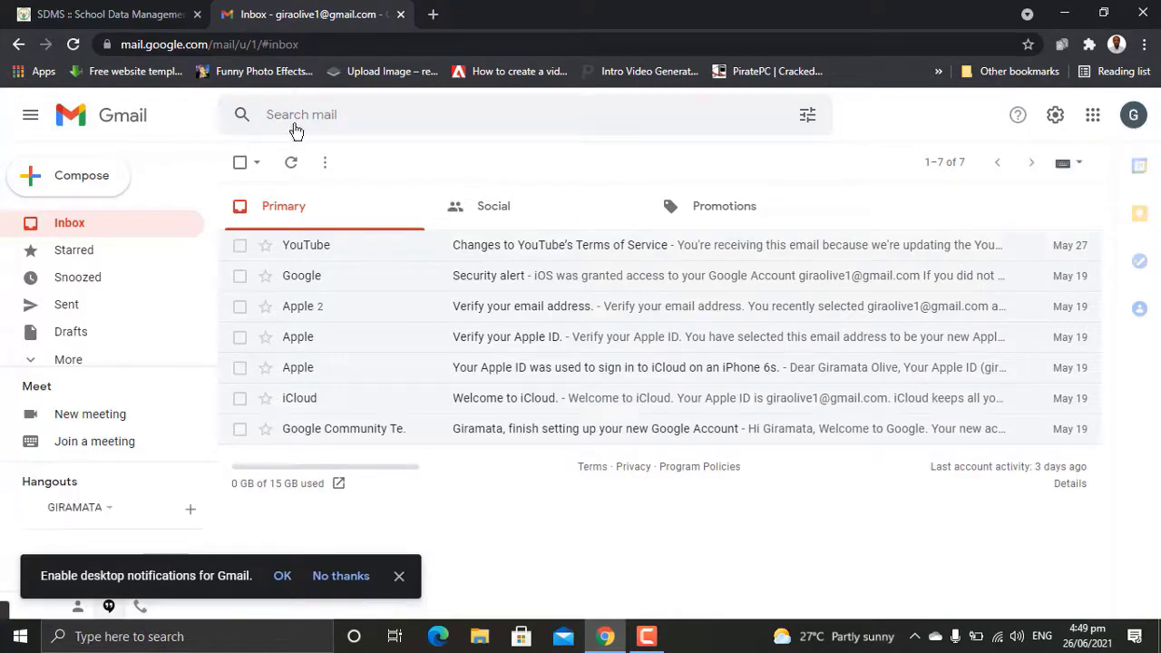
Step: Delete the 1 after /u/ in the address, ready for another account number
click(259, 43)
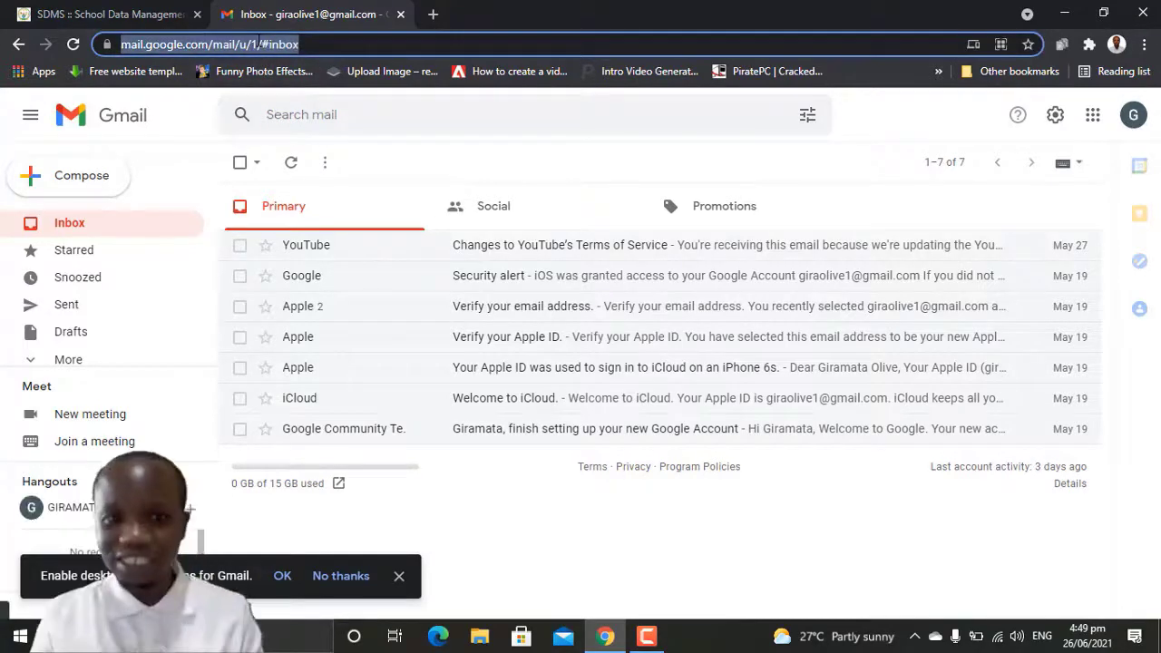
click(259, 44)
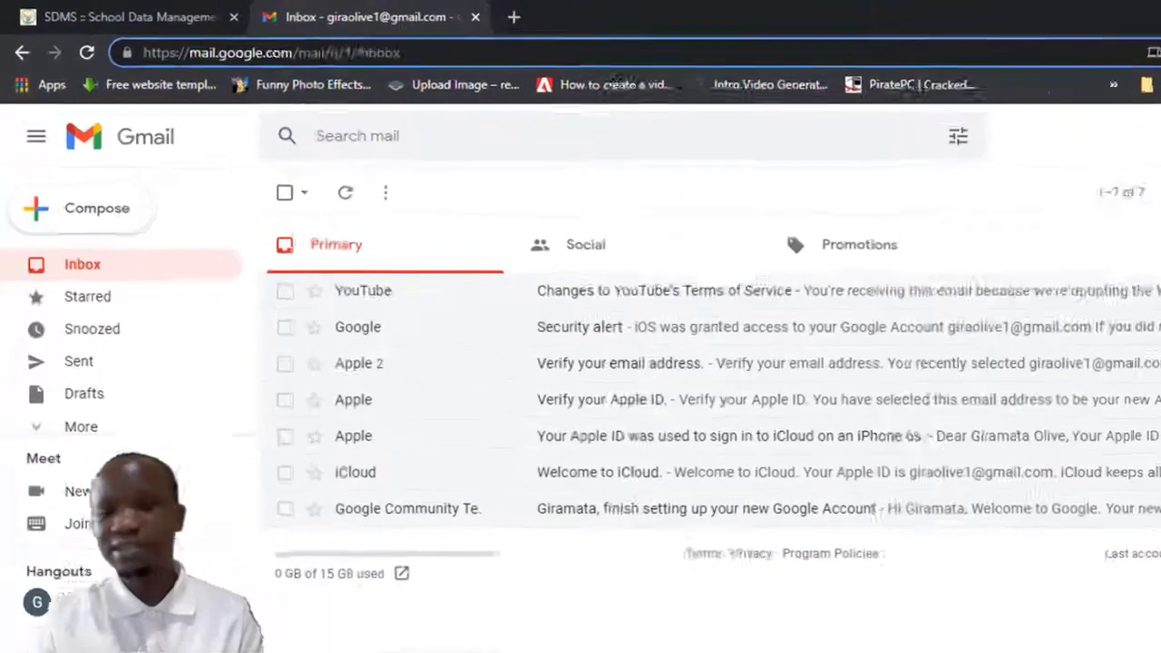
key(BackSpace)
Step: Enter 2 after /u/ to load the third account's inbox
text(2)
key(Return)
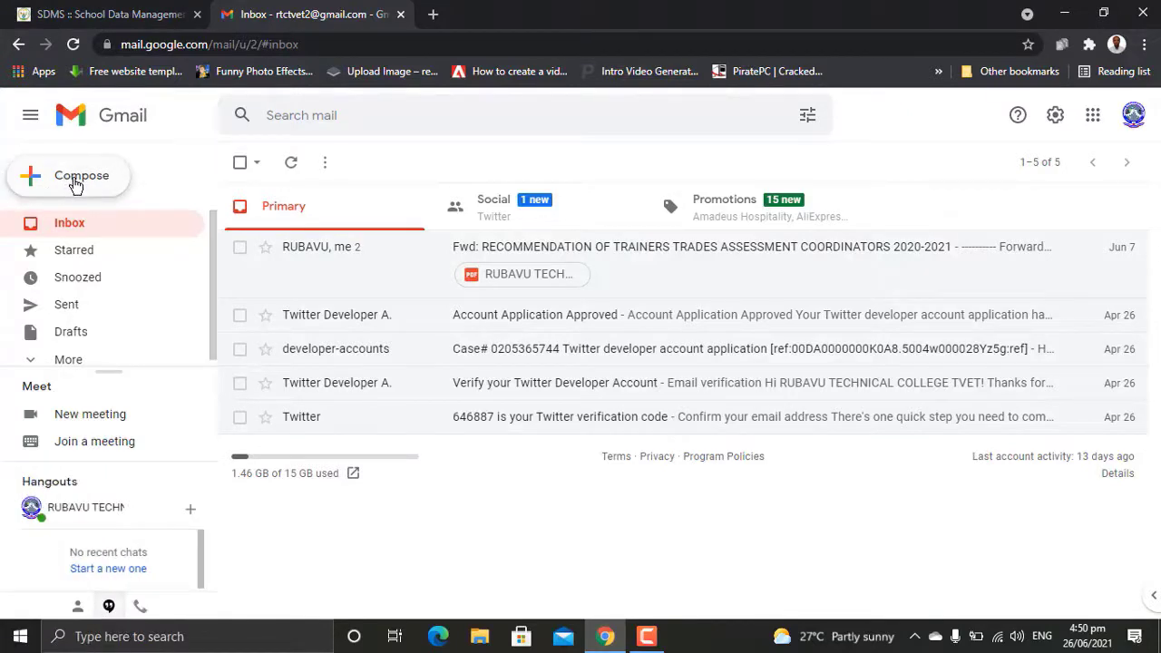
Step: Compose a new message addressed to the recipient's suggested Gmail address
click(75, 184)
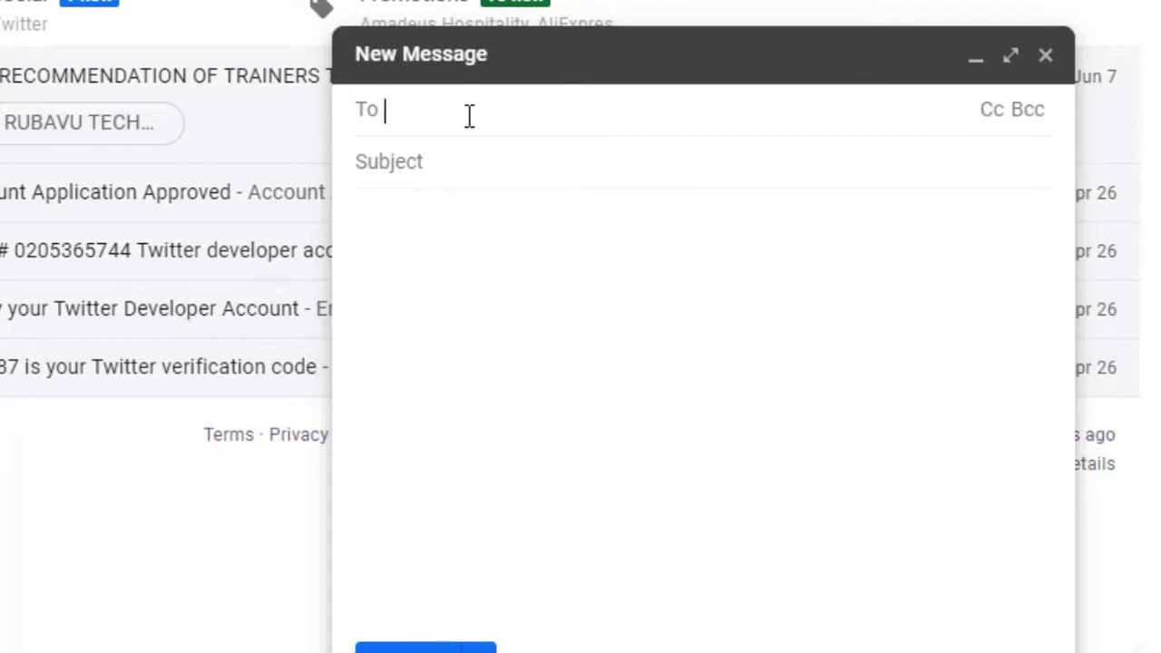
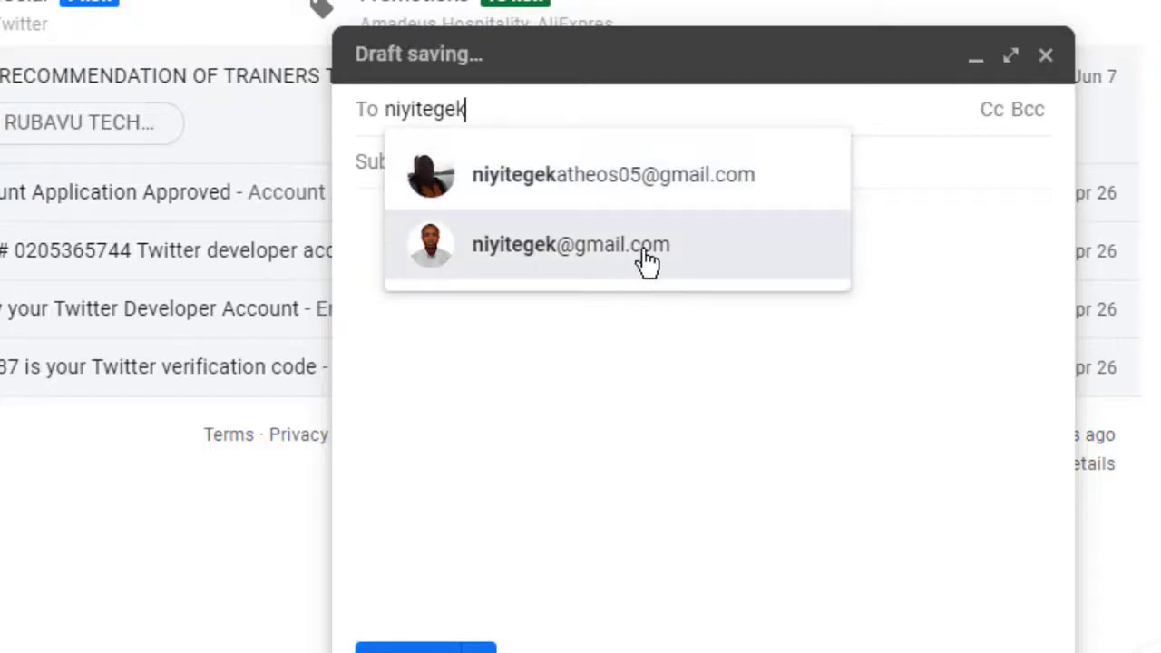
click(607, 259)
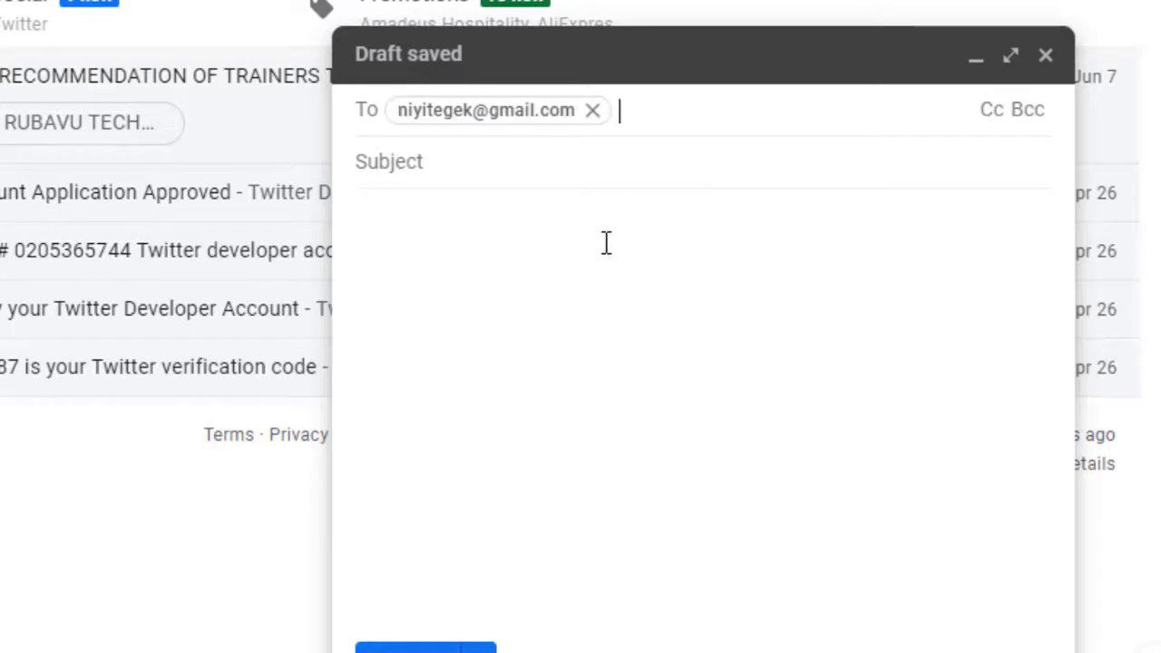
click(503, 171)
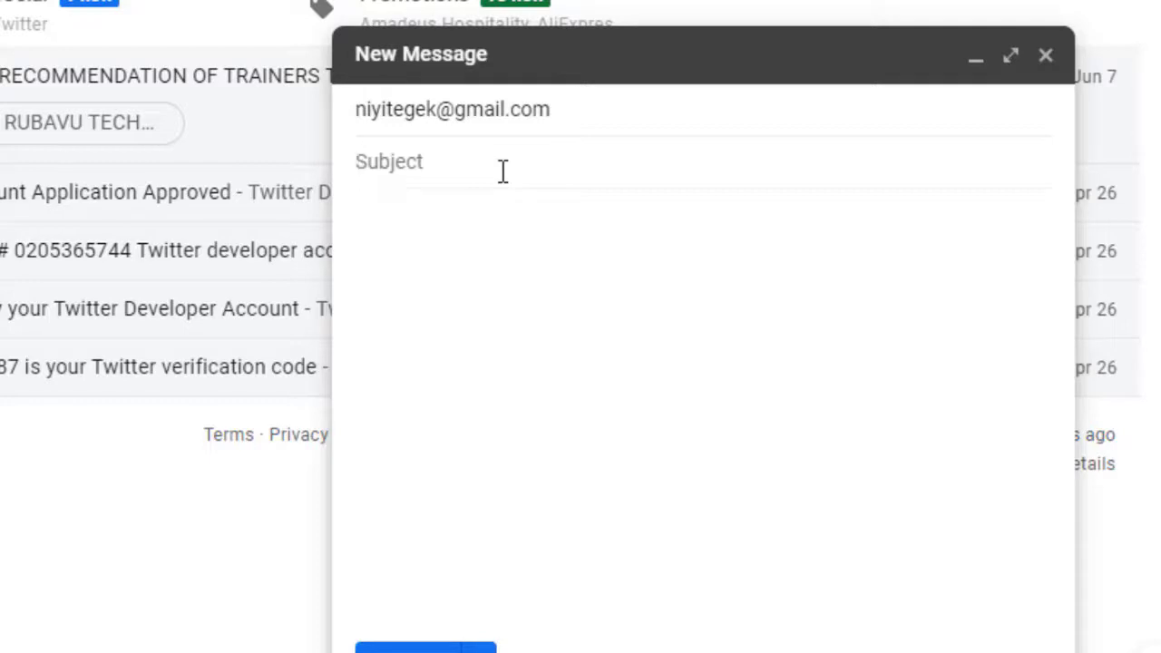
Step: Give the draft the subject 'KWIBUTSA KO INAMA YIMUWE' and write the meeting-date-change paragraph
text(KWIB)
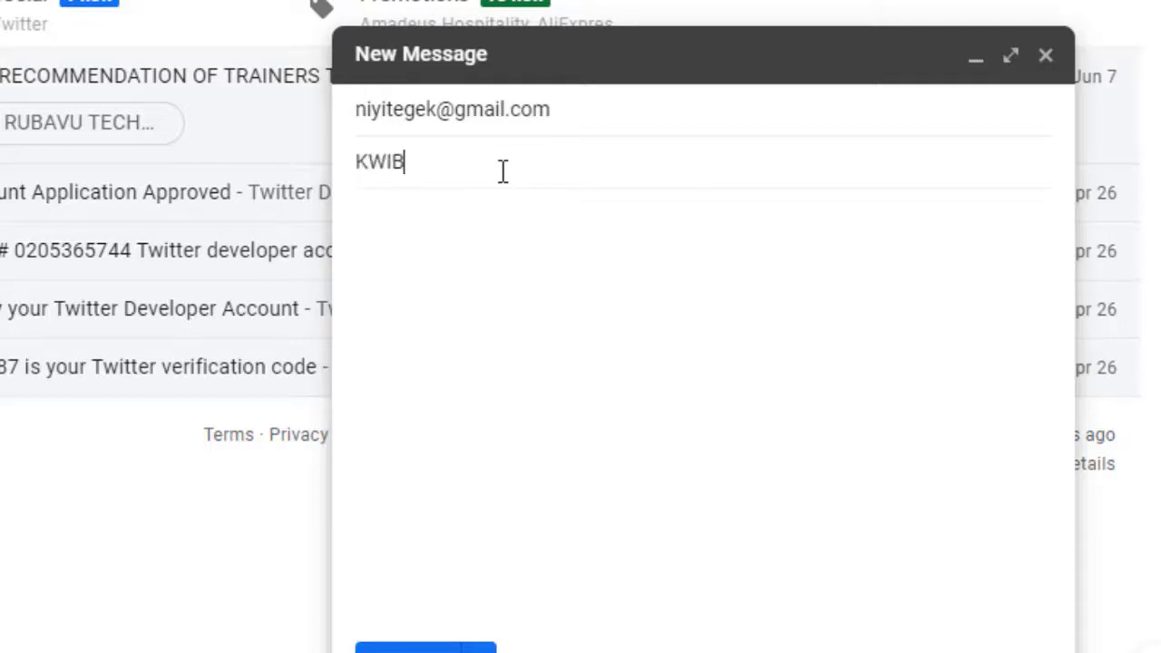
text(UTSA KO IN)
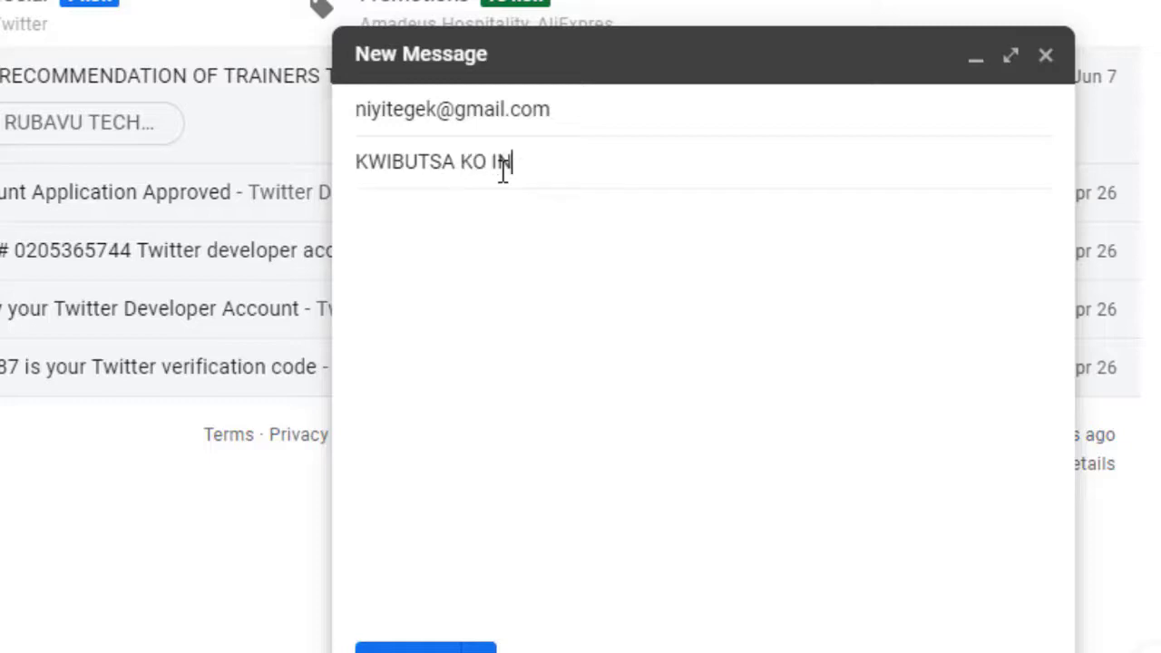
text(AMA YIMUW)
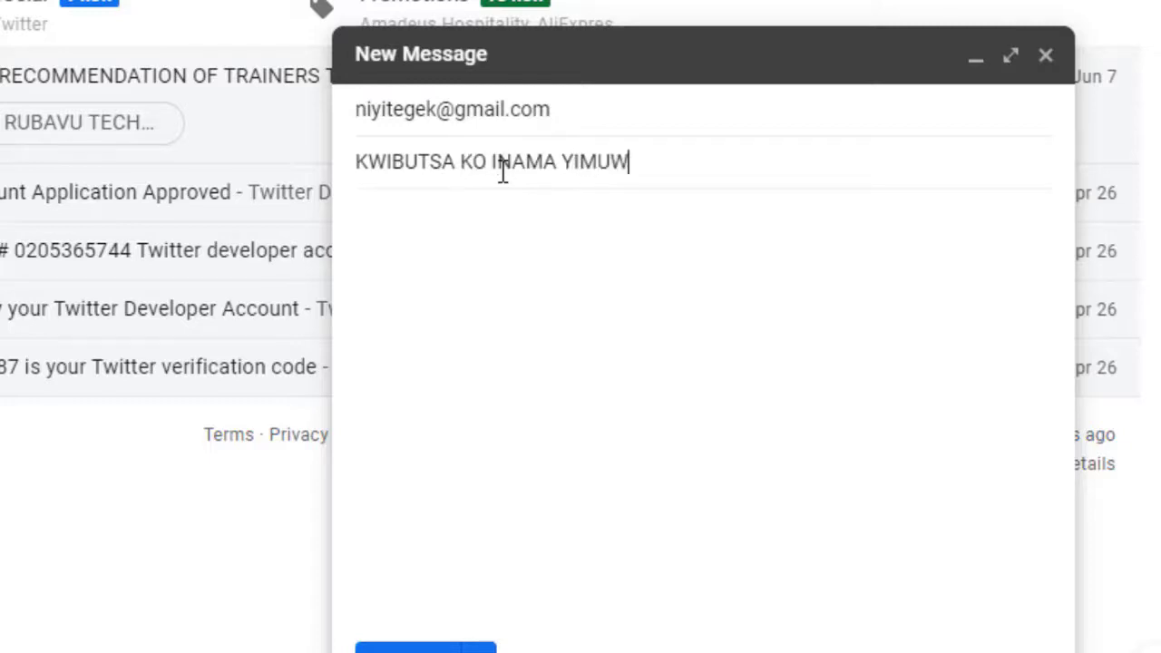
text(E)
click(562, 263)
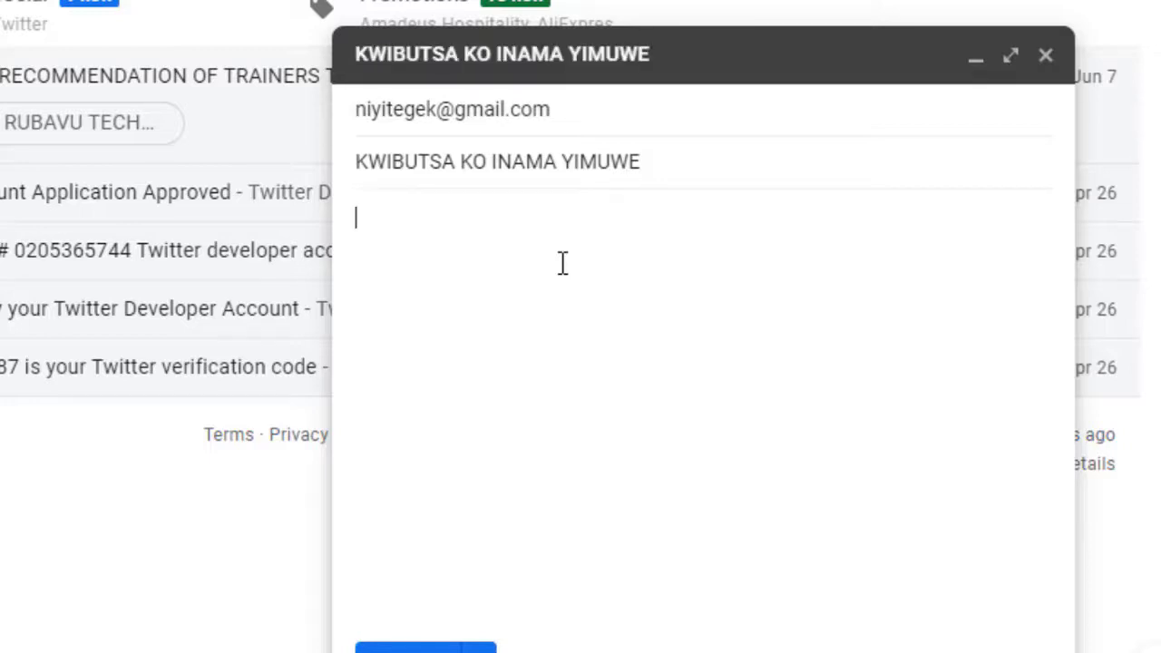
text(Mbandiki)
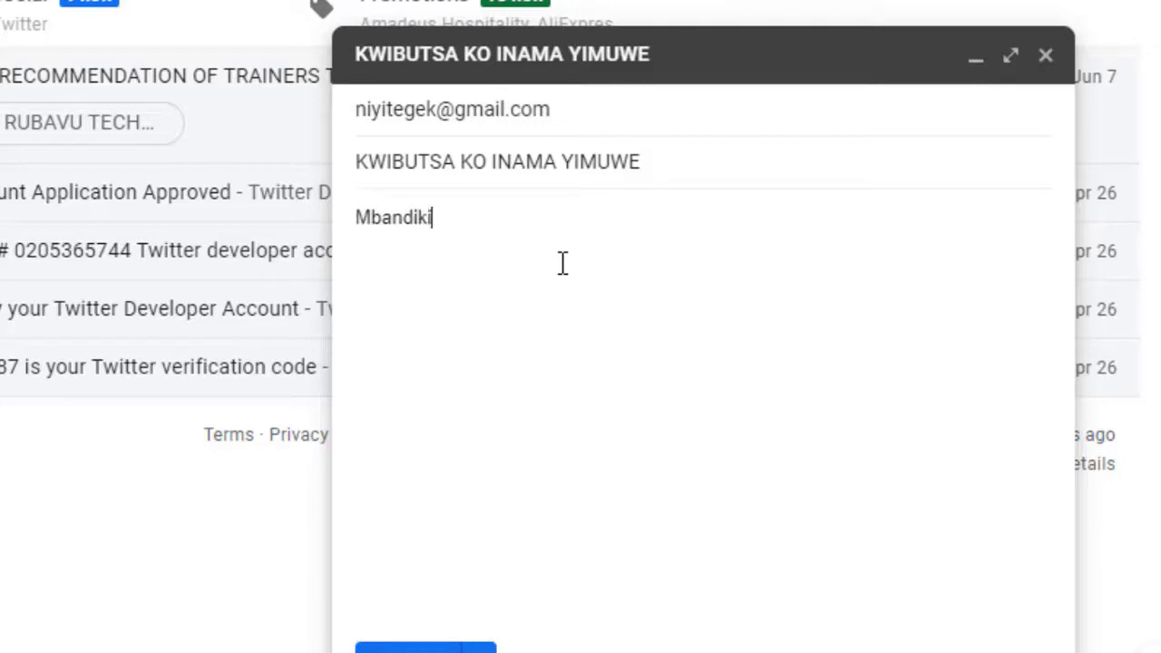
text(ye iyi e)
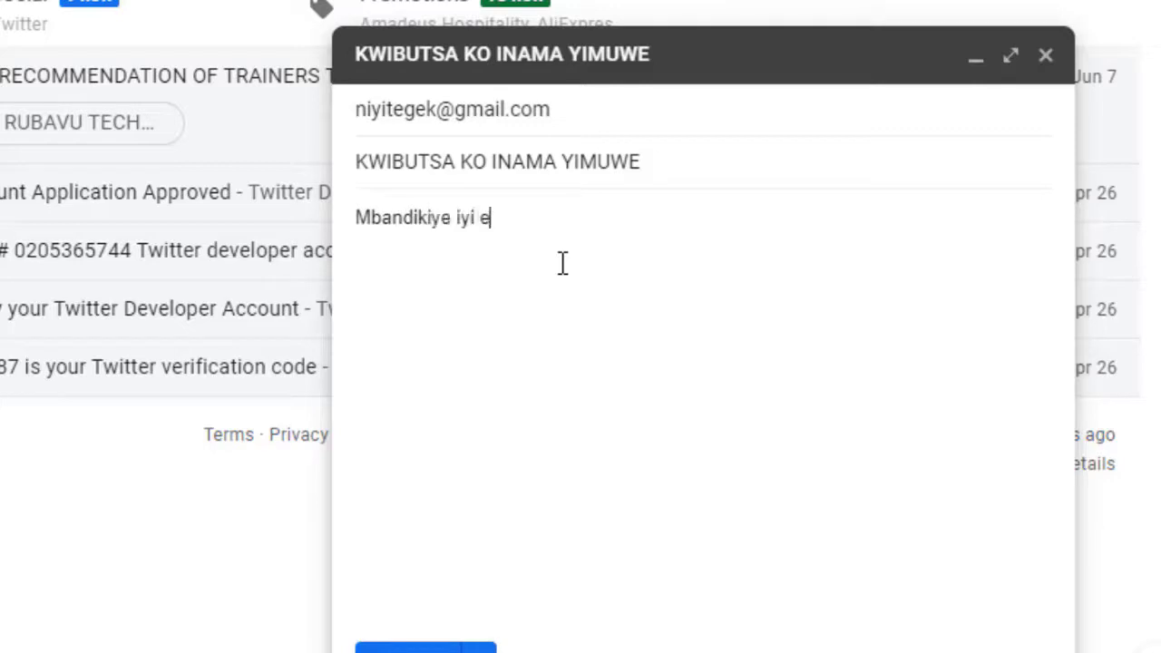
text(mail ngi)
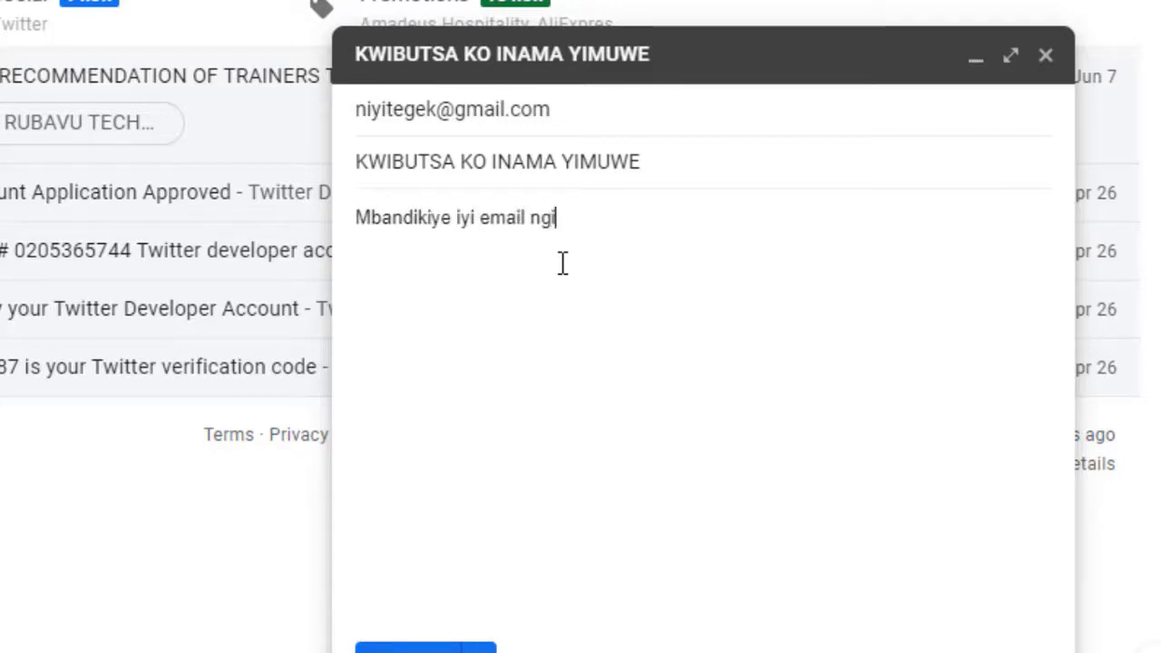
text(trra)
text(ra n)
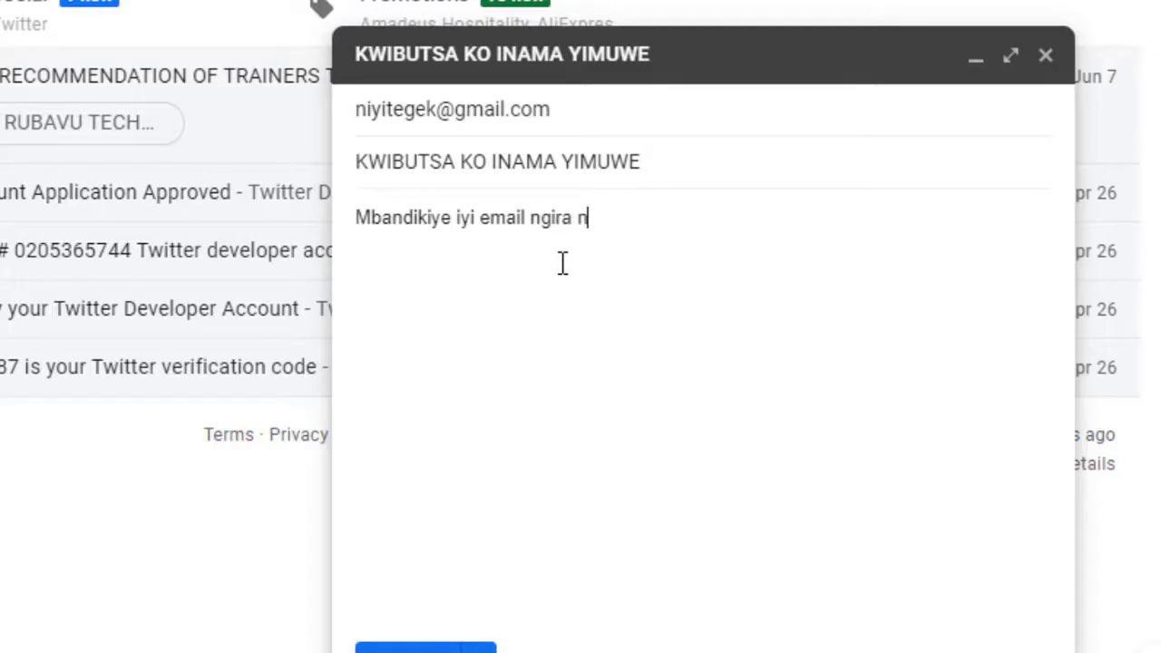
text(go mbibuts)
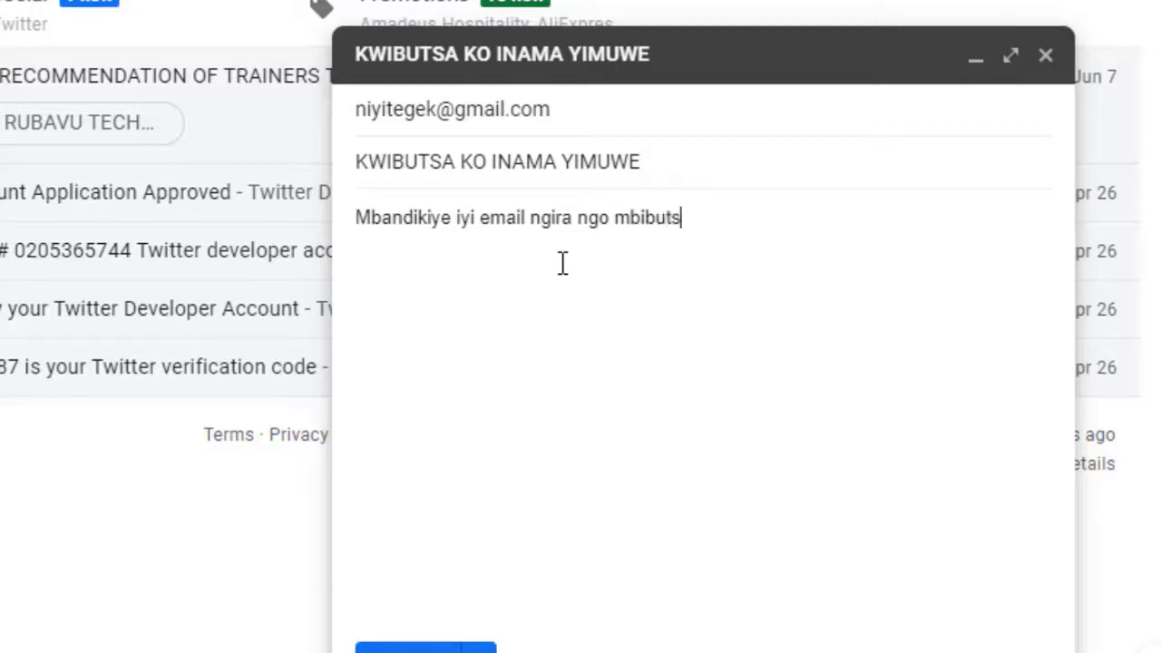
text(e ko twahi)
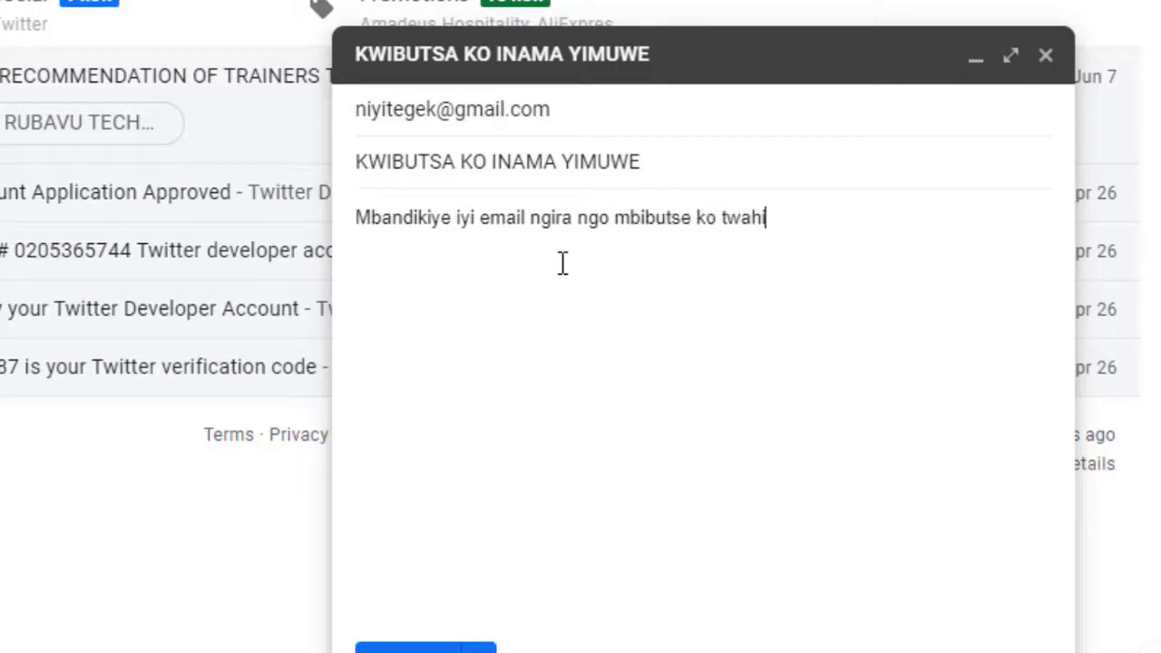
text(nduye)
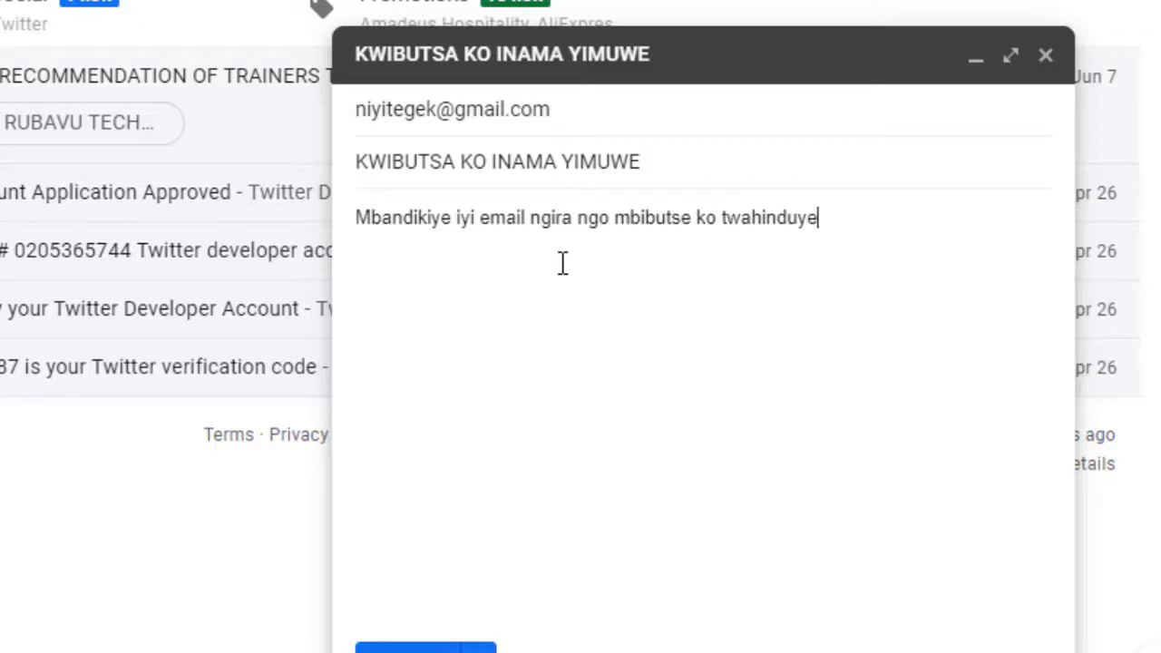
text( italiki )
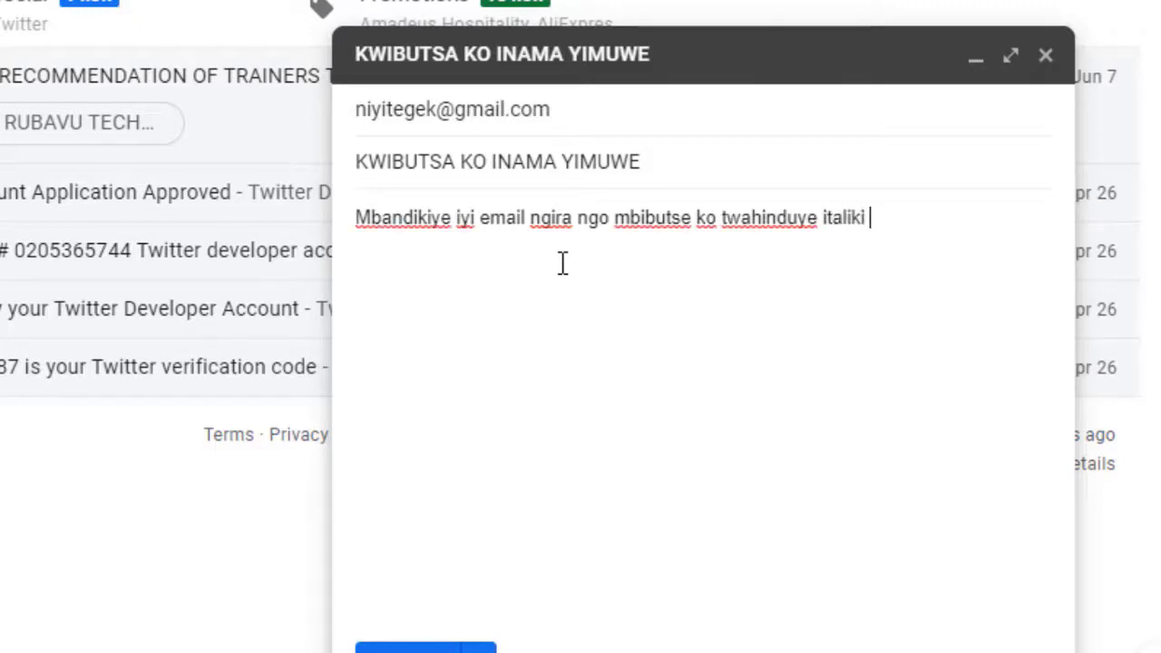
text(y;inam)
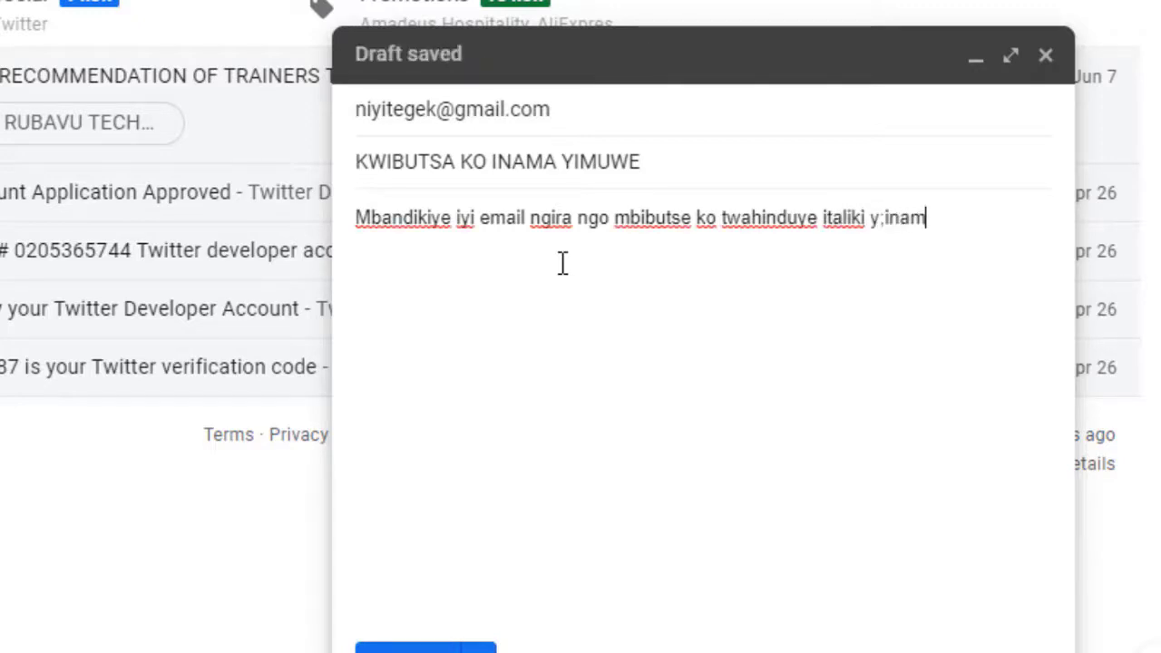
text(a ikaba )
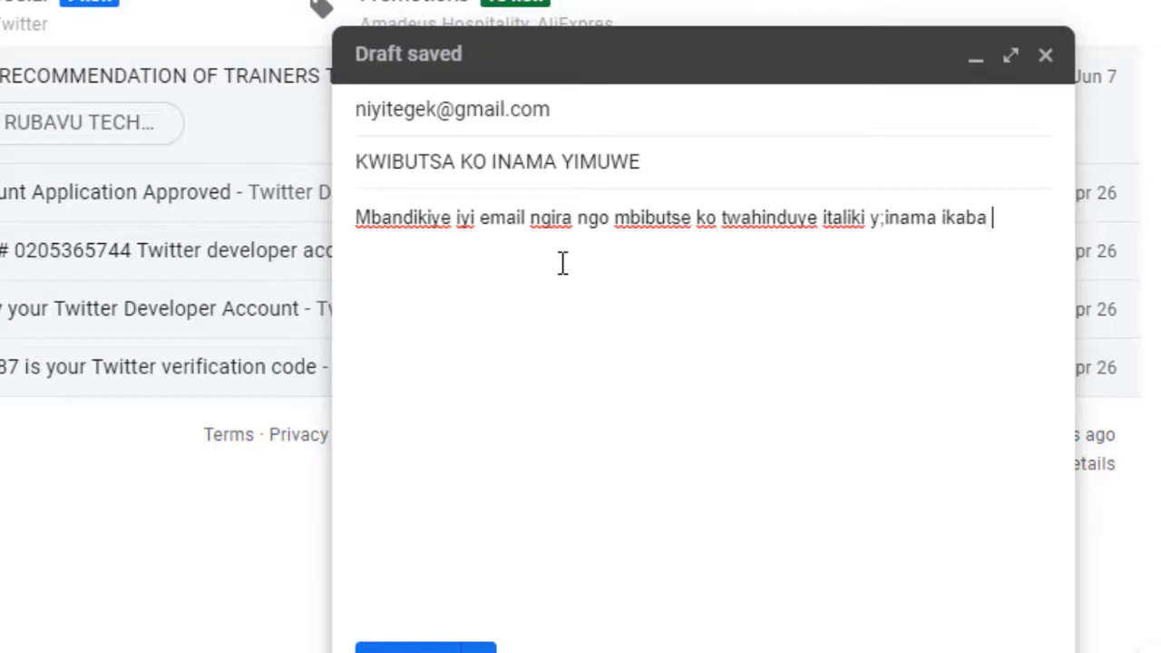
text(izaba muc)
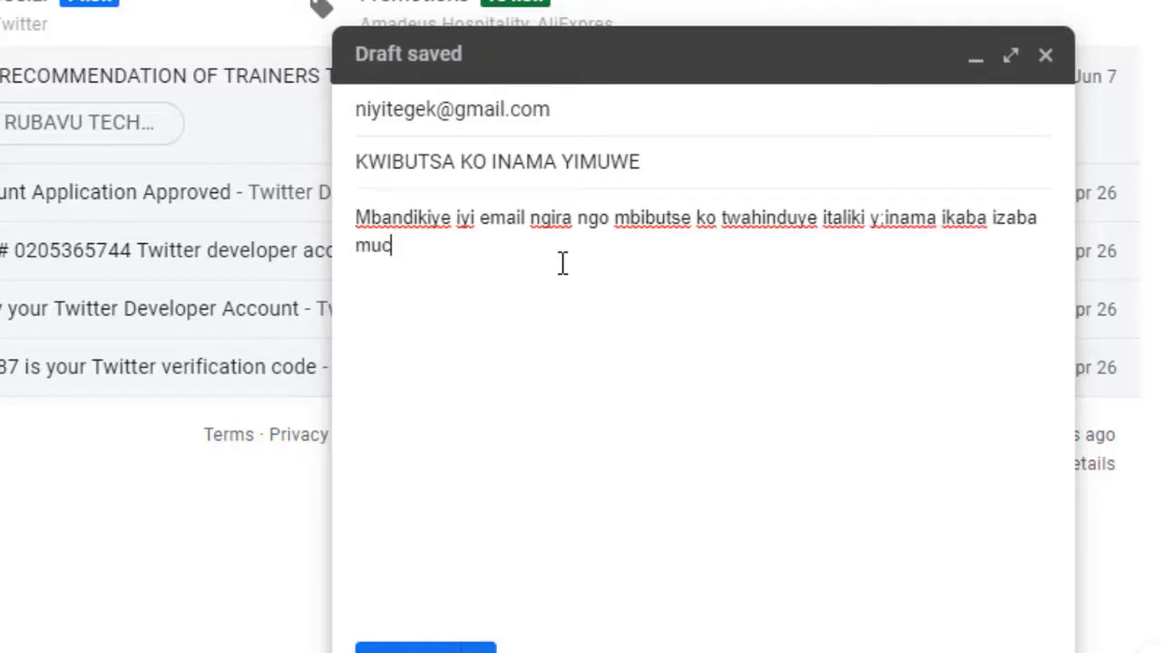
text(yumweru )
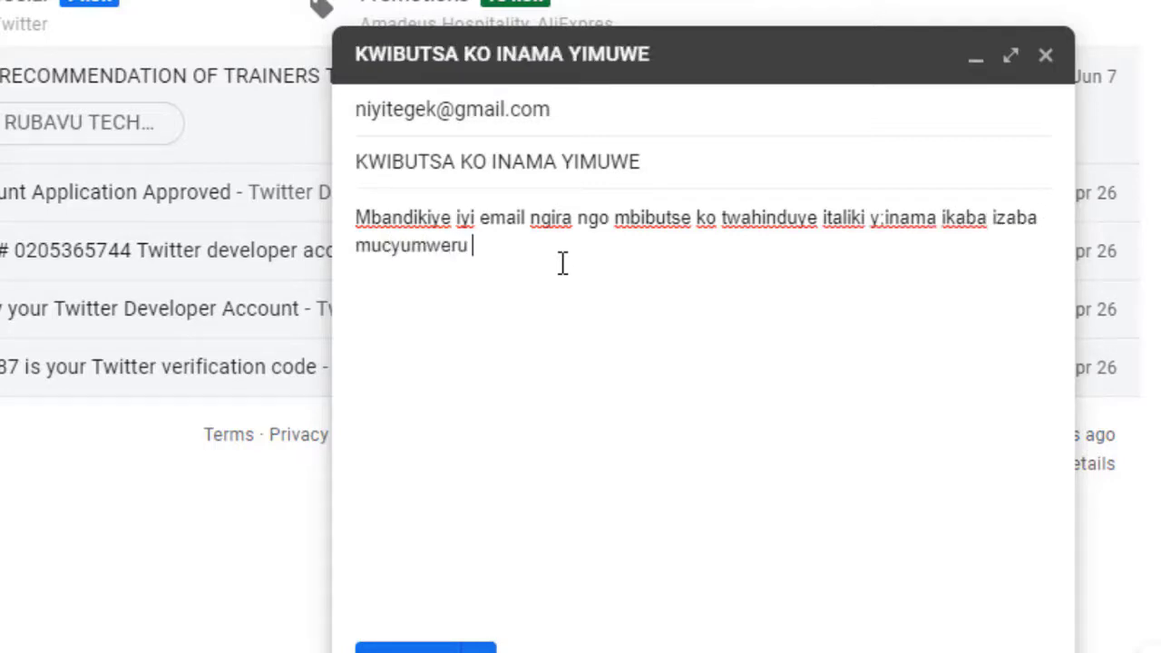
text(gitaha u)
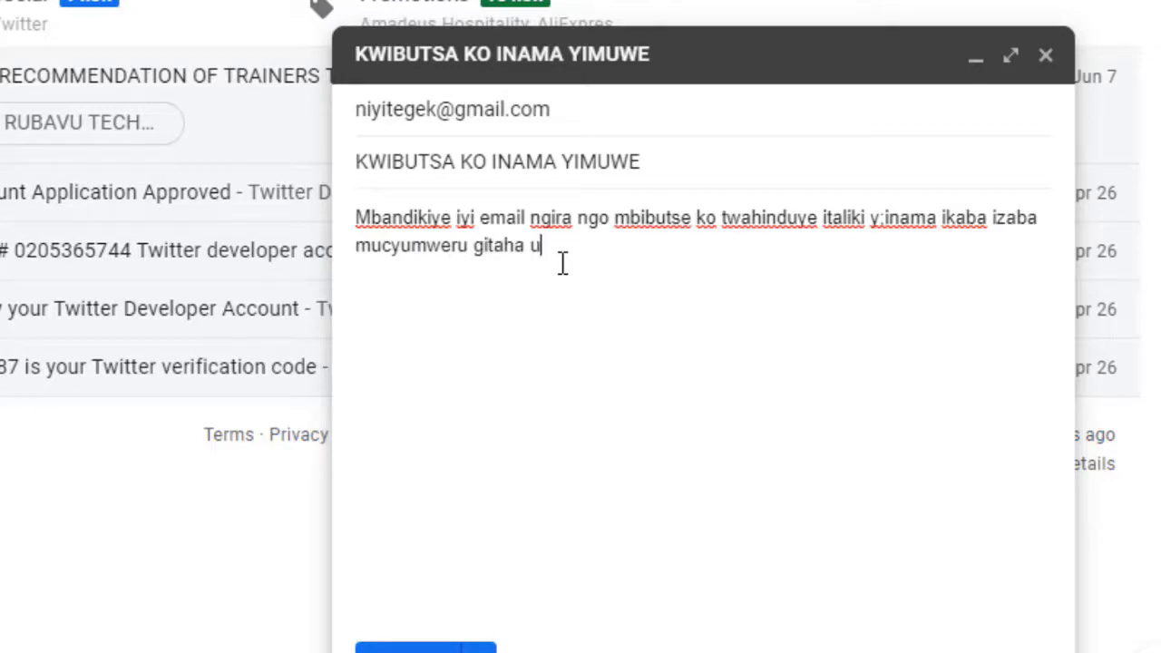
text(munsi muz)
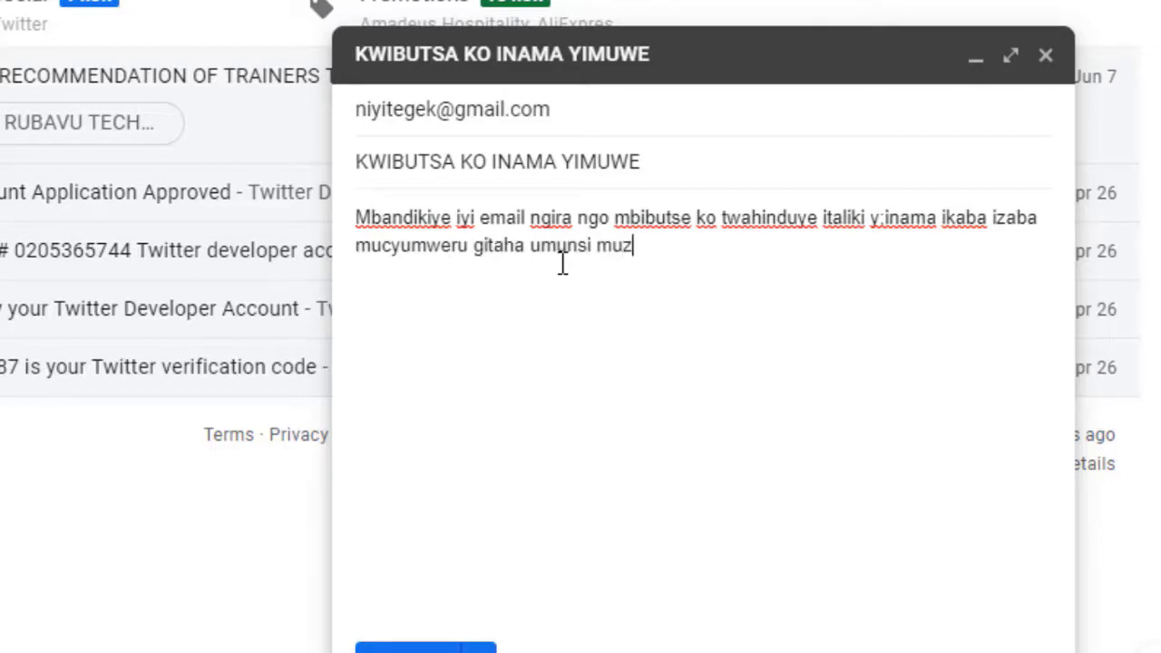
text(awumen)
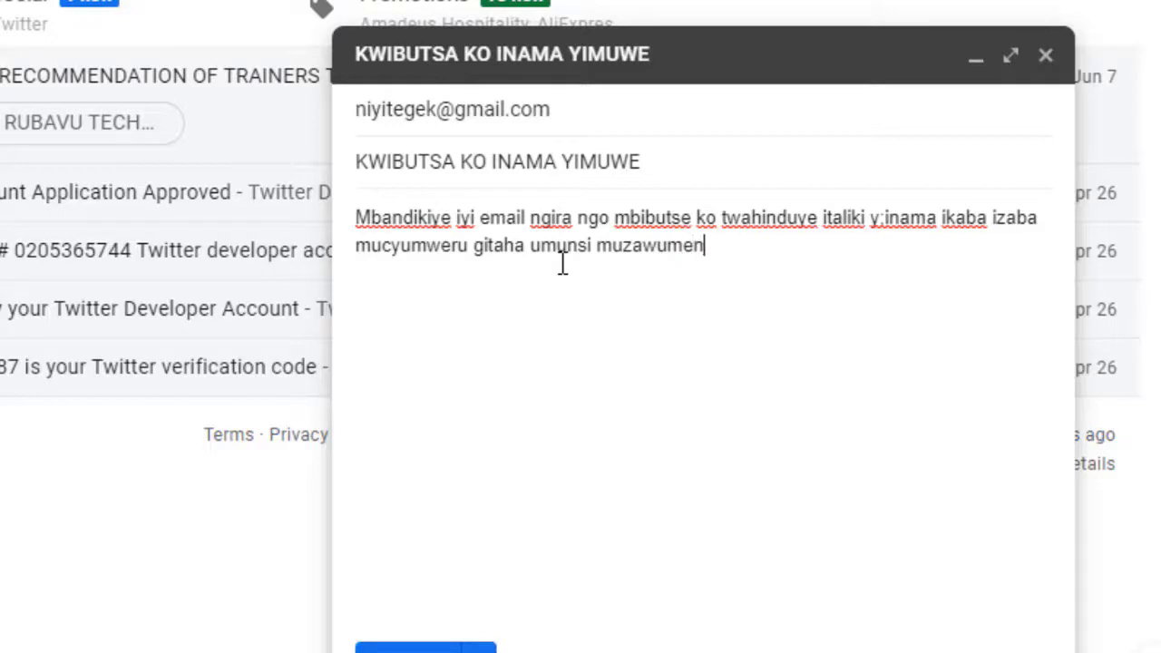
text(yeshwa)
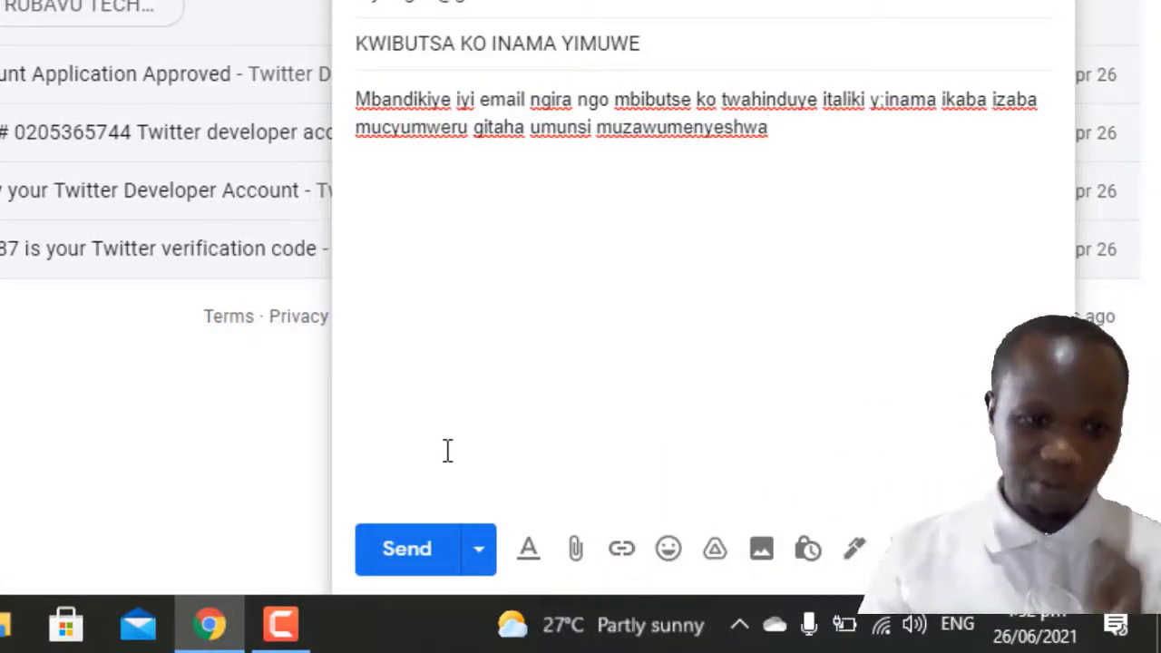
Step: Send the message, then undo the send to bring it back as a draft
click(415, 547)
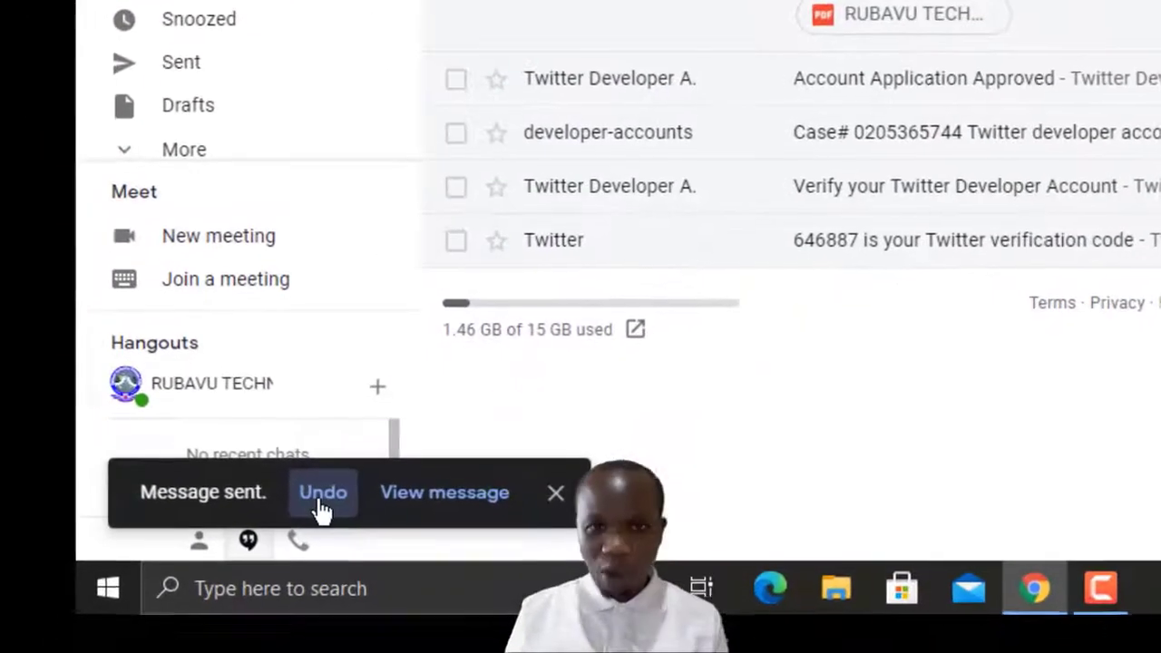
click(322, 509)
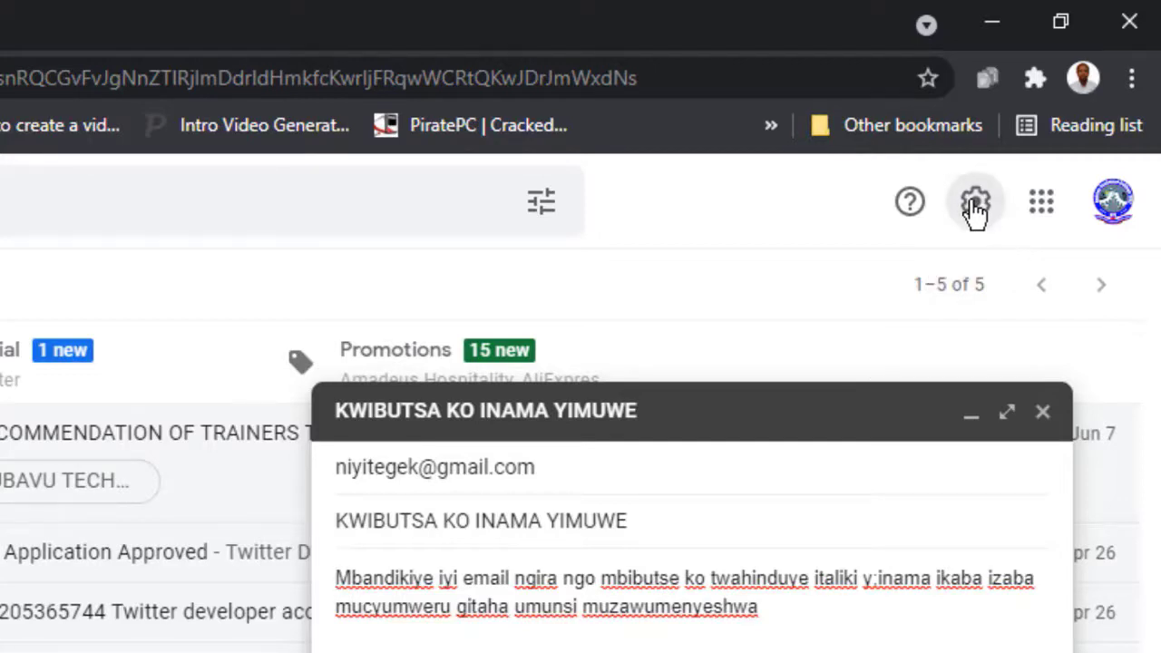
Step: Minimize the open draft and go to Gmail's full settings page from Quick settings
click(975, 204)
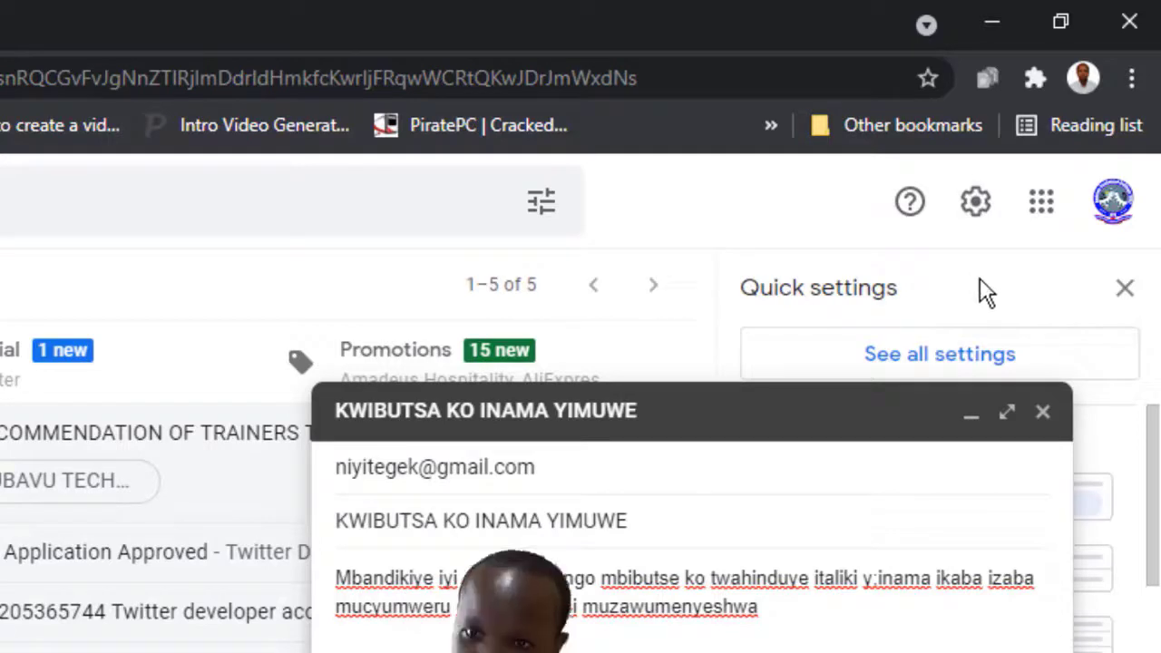
click(970, 419)
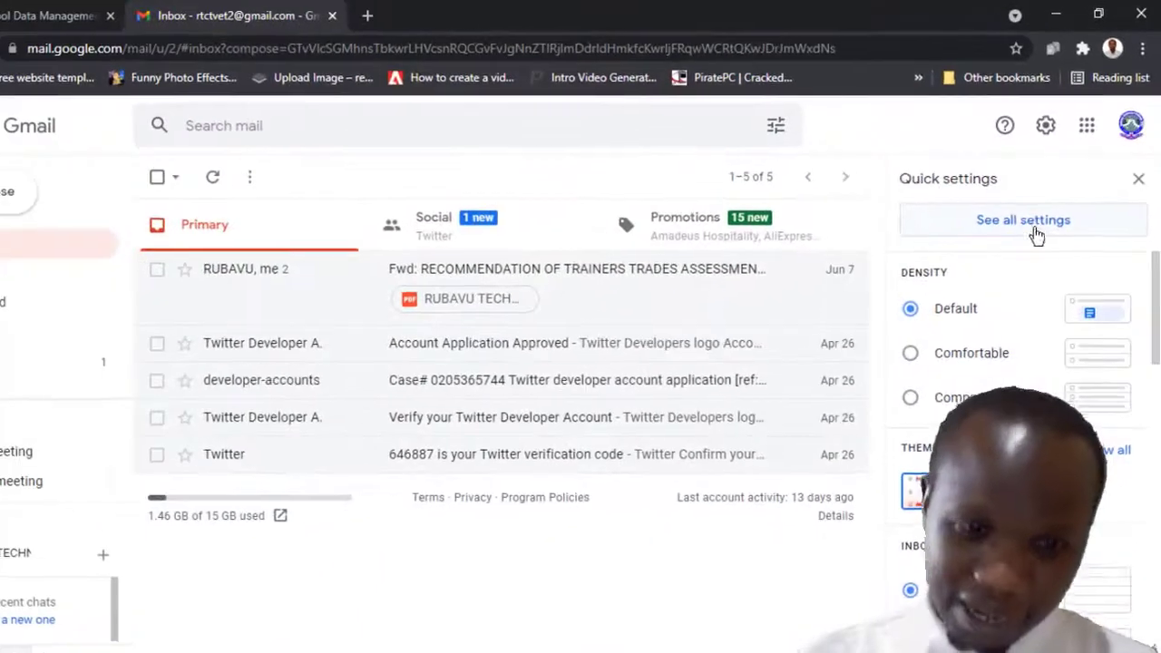
click(1034, 225)
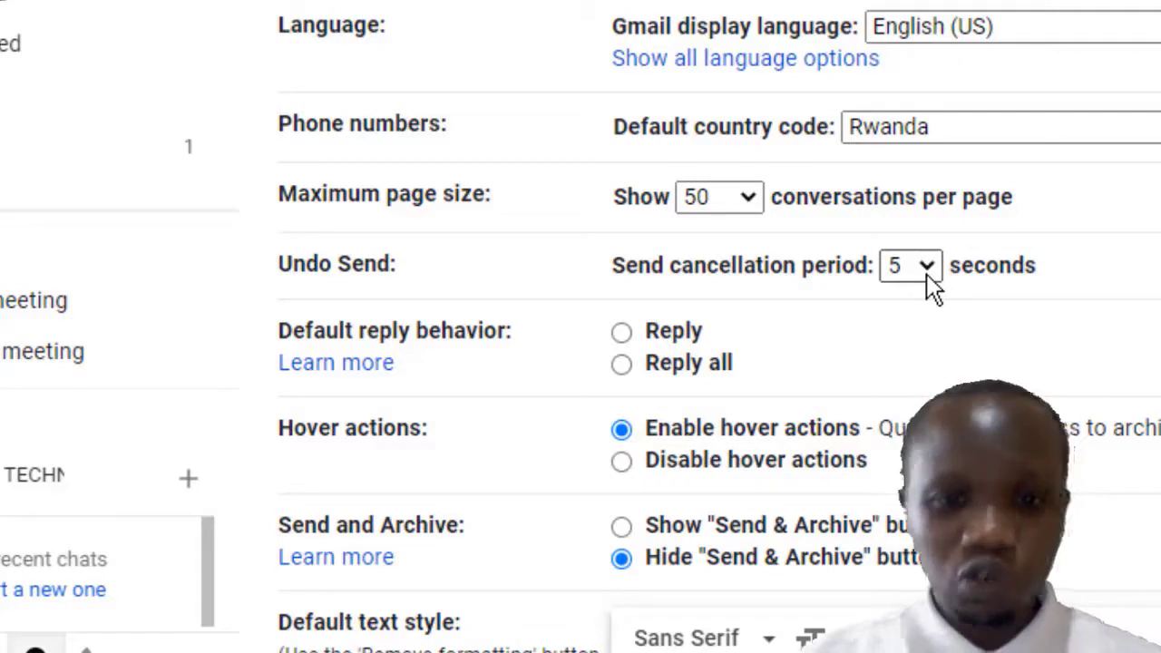
Step: Change the Undo Send cancellation period to 30 seconds and save the settings
click(927, 278)
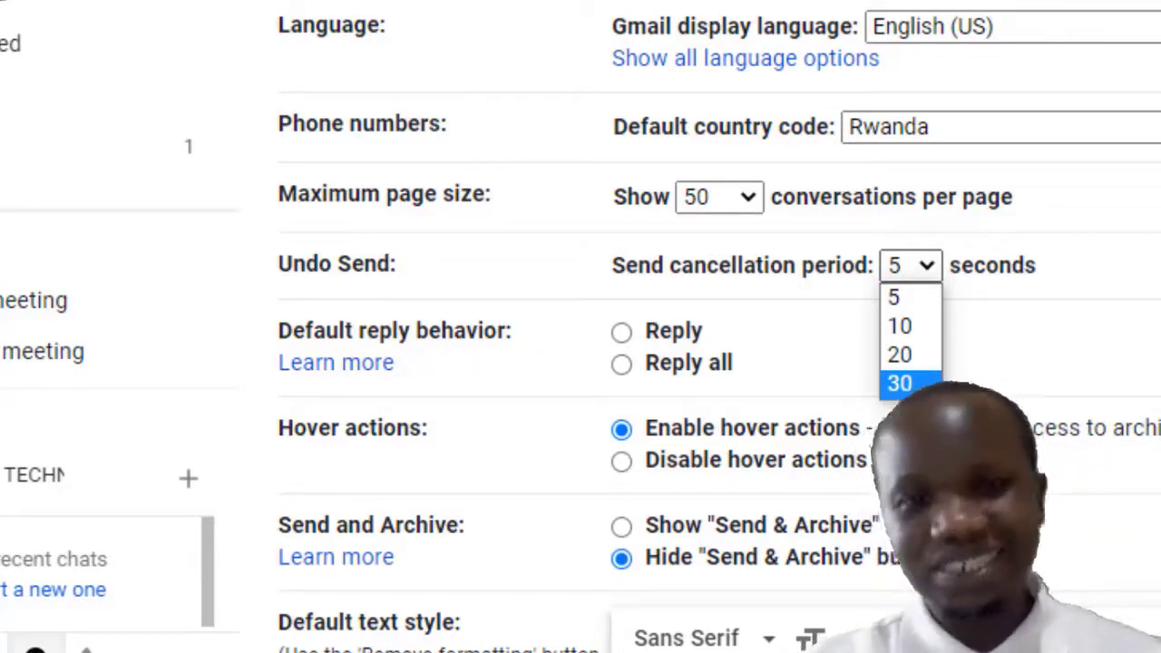
click(901, 384)
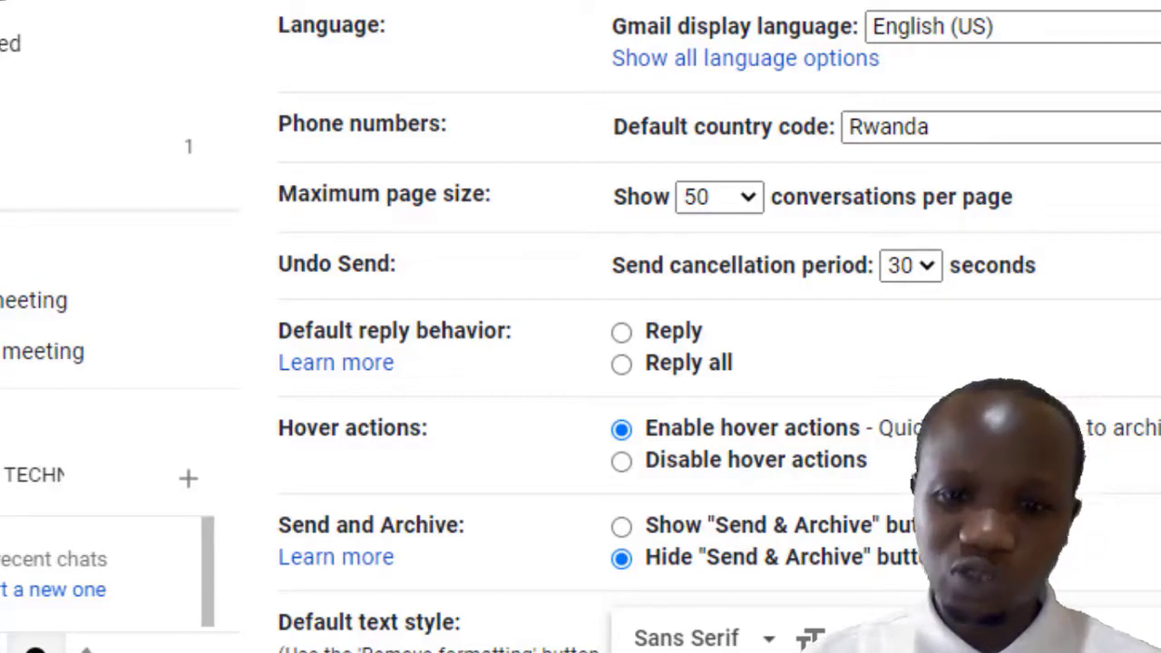
scroll(717, 327, down, 10)
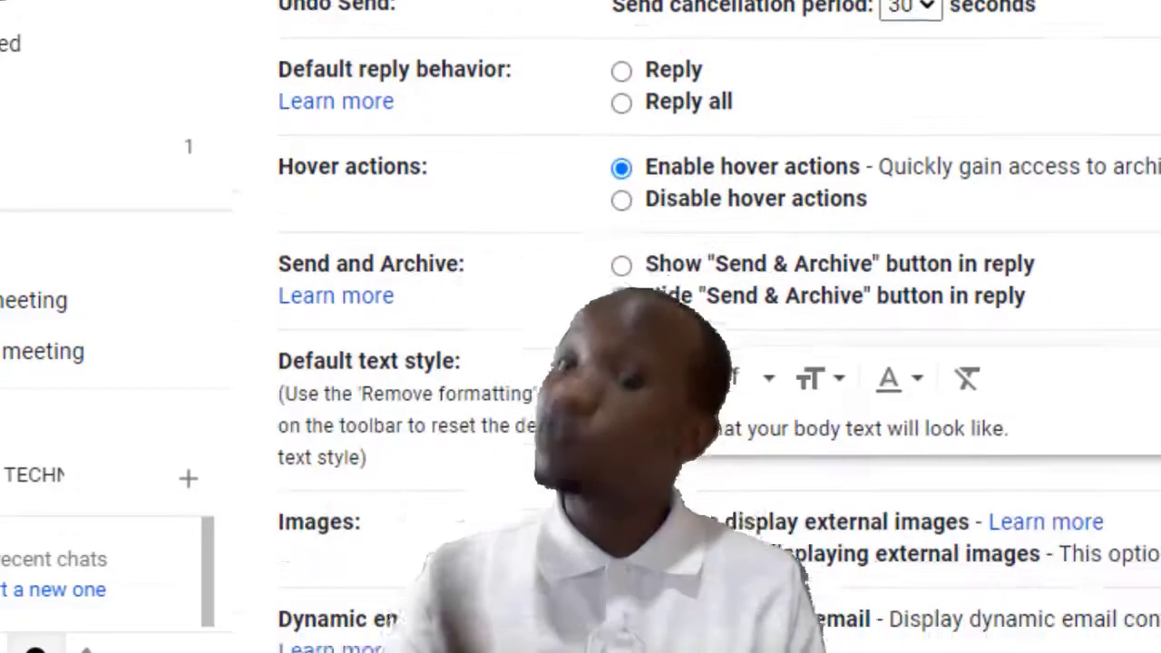
scroll(717, 327, down, 15)
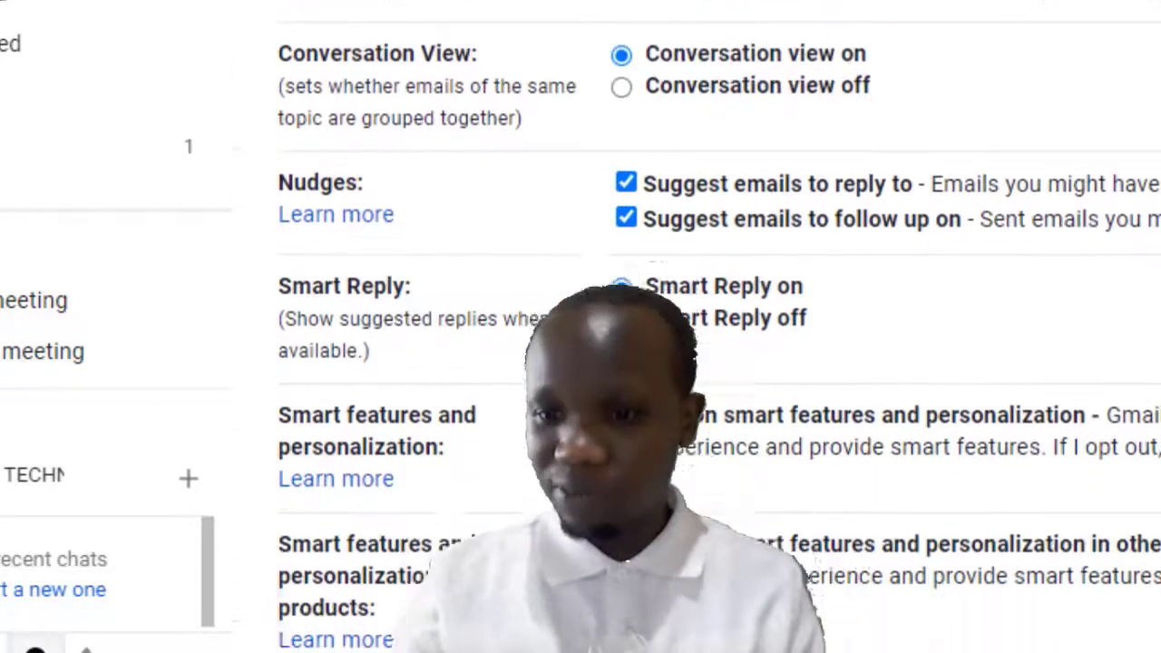
scroll(717, 327, down, 12)
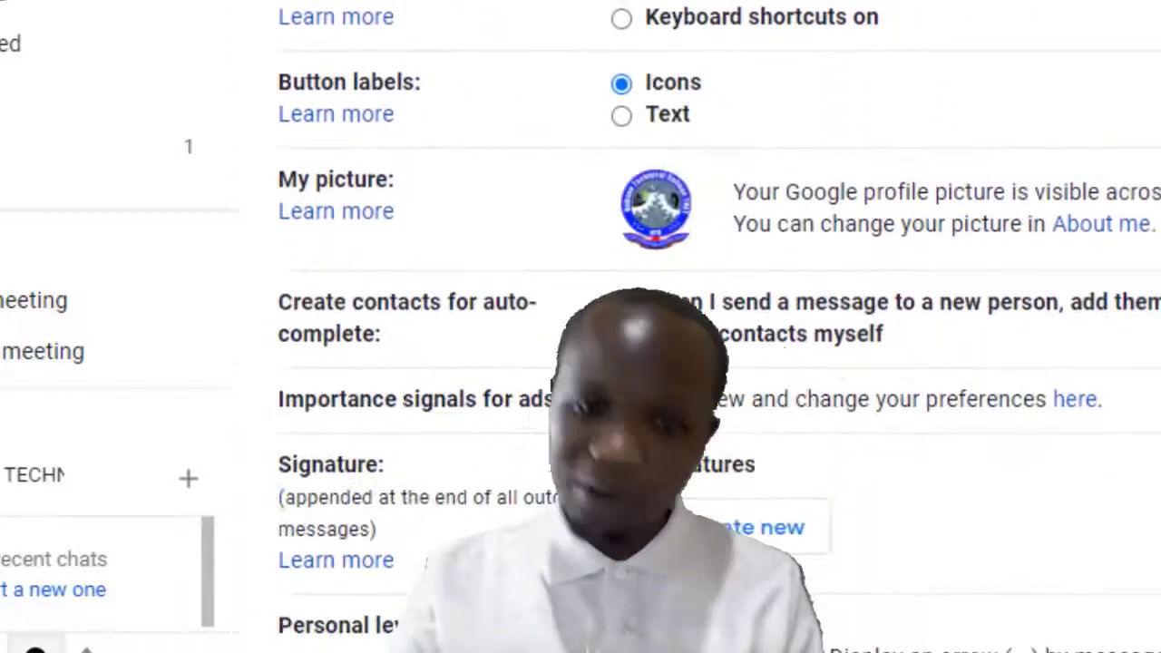
scroll(717, 326, down, 1)
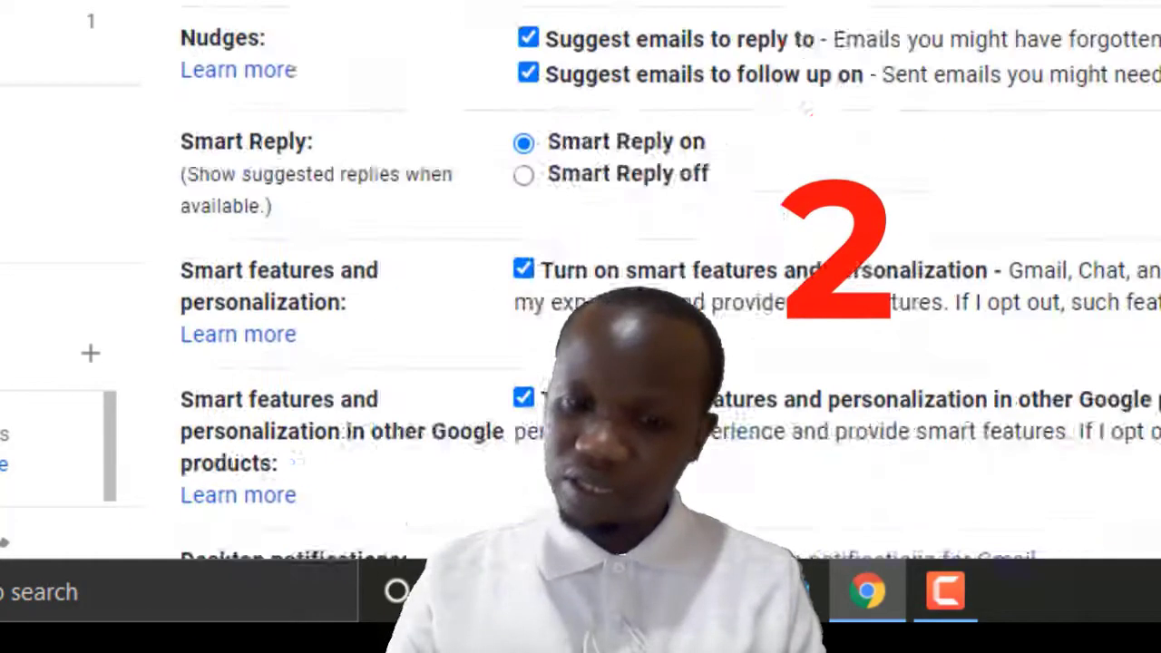
scroll(580, 273, up, 3)
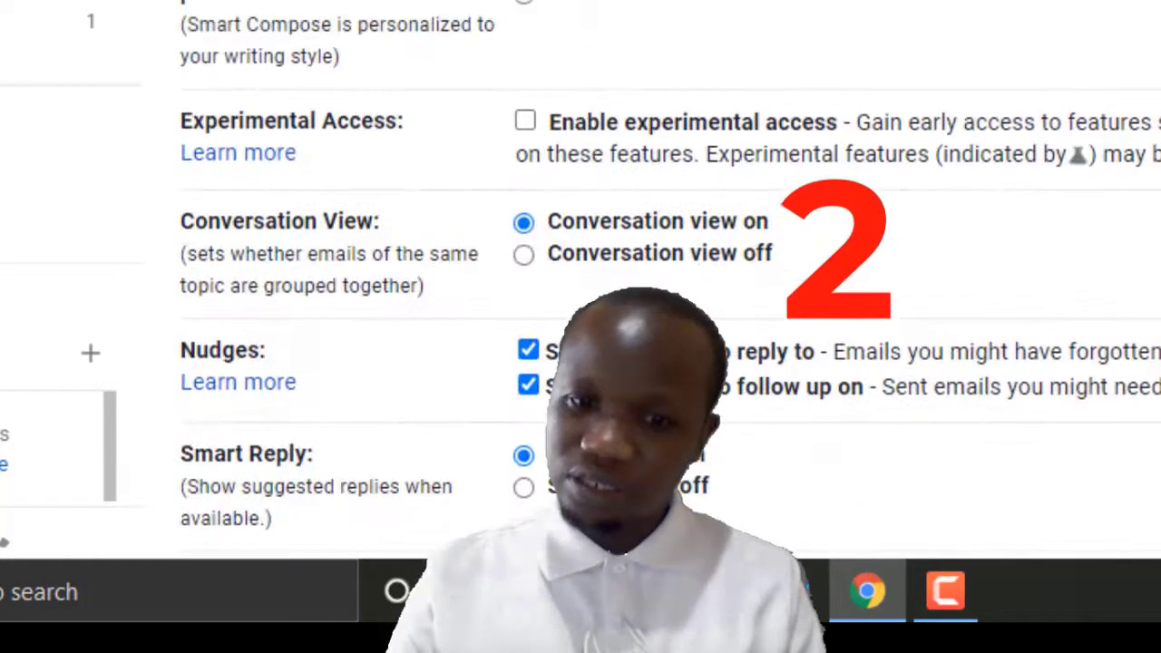
scroll(580, 272, down, 20)
scroll(581, 272, down, 6)
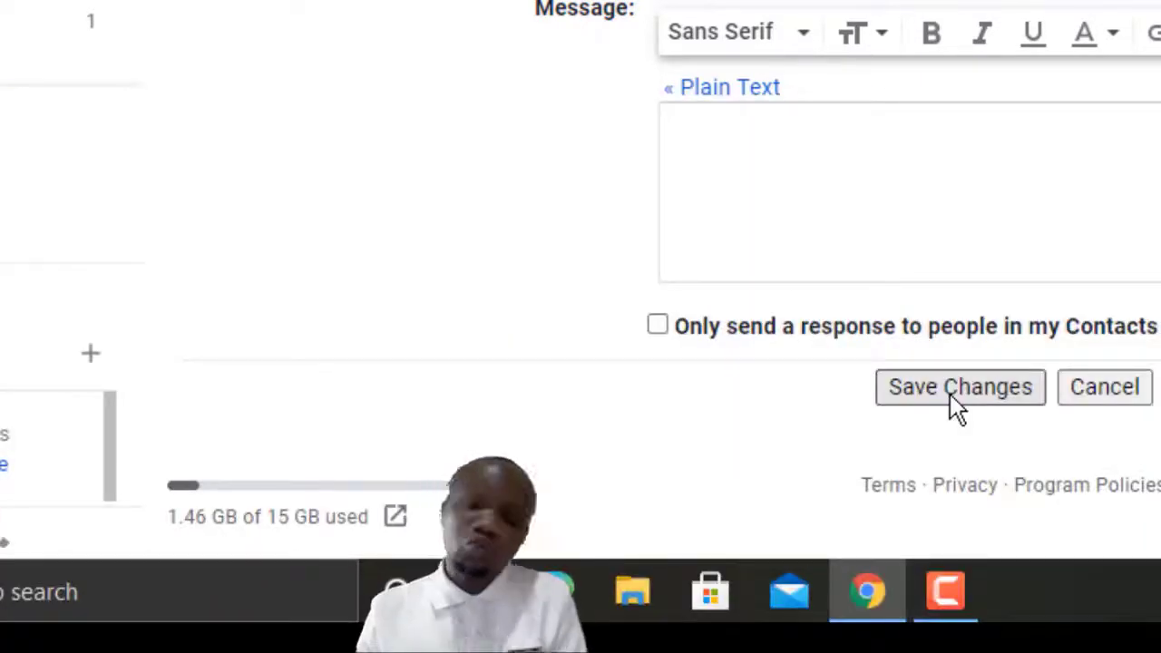
click(951, 393)
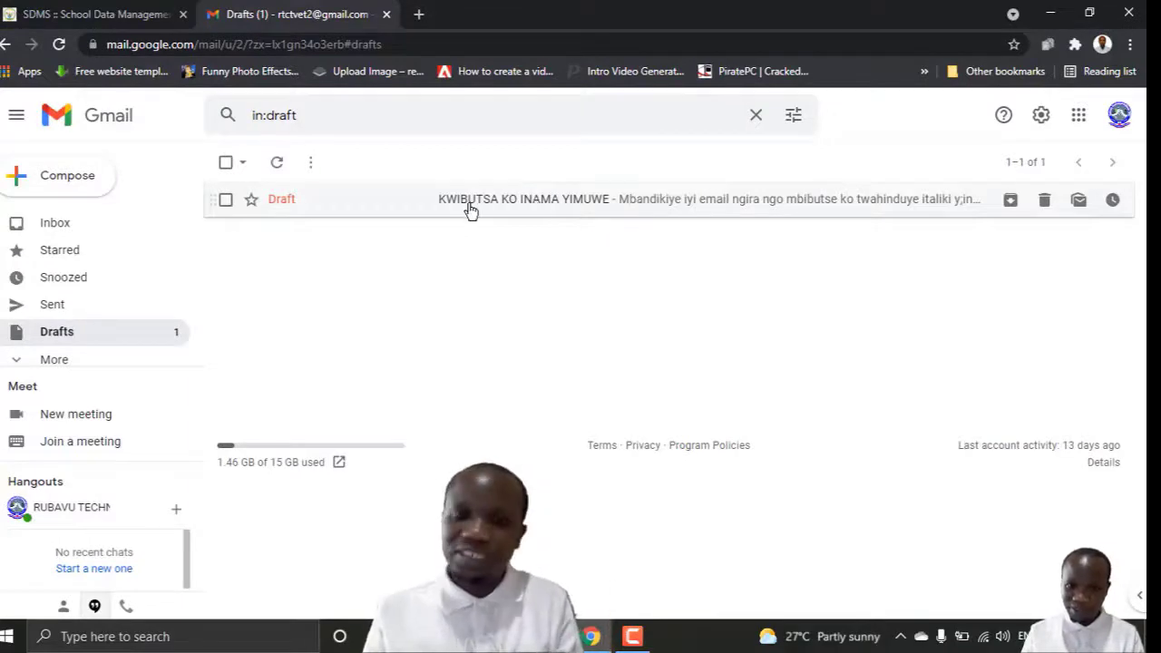
Step: Reopen the draft and add 'murakoze' on a new line below the body paragraph
click(615, 212)
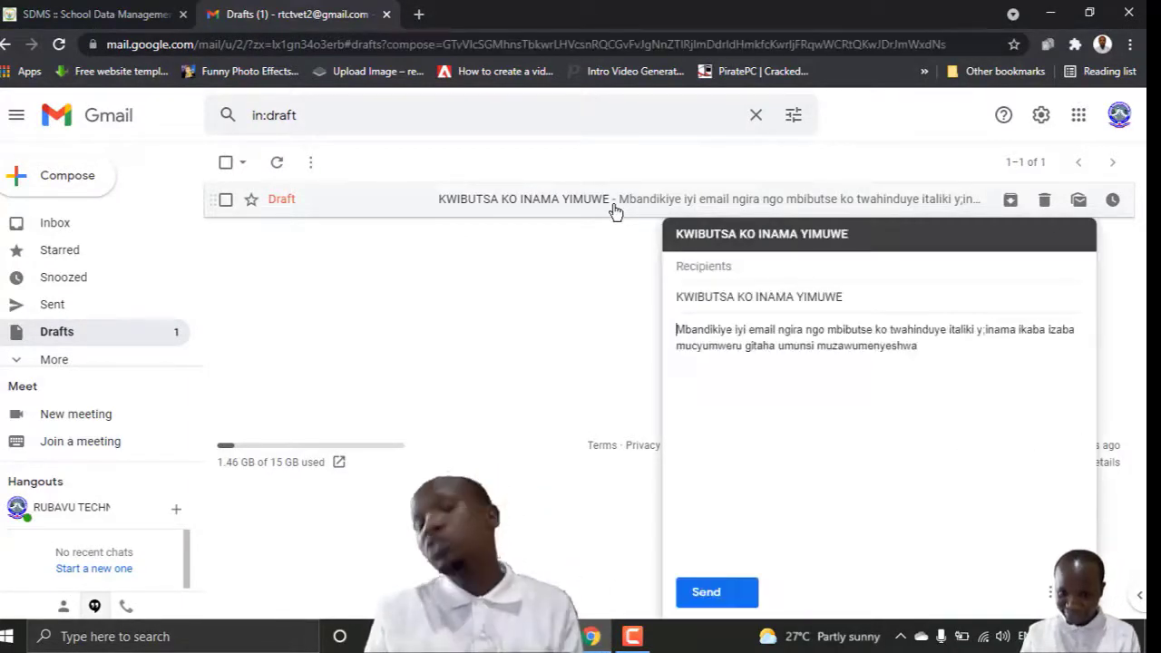
click(934, 353)
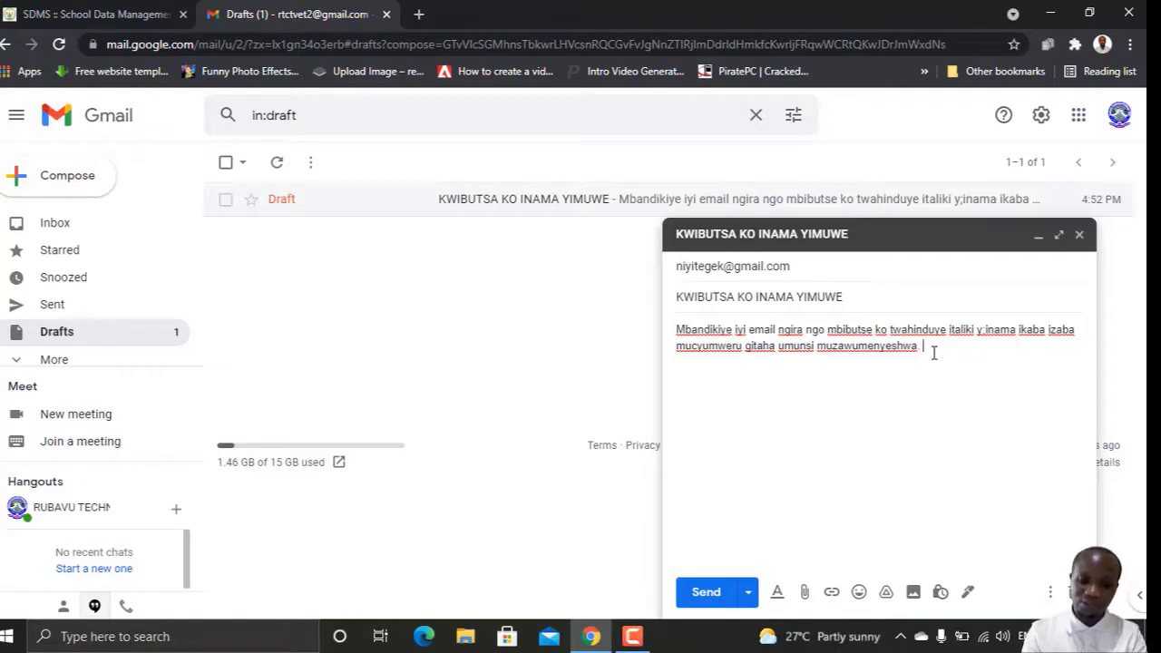
text(mur)
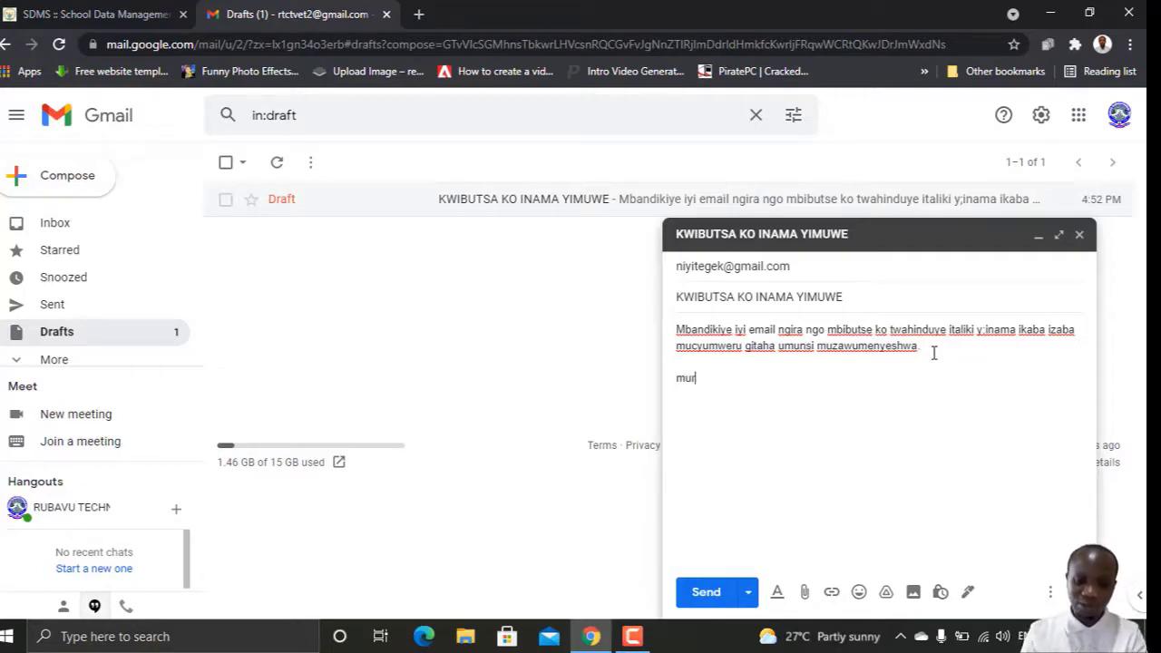
text(akoze)
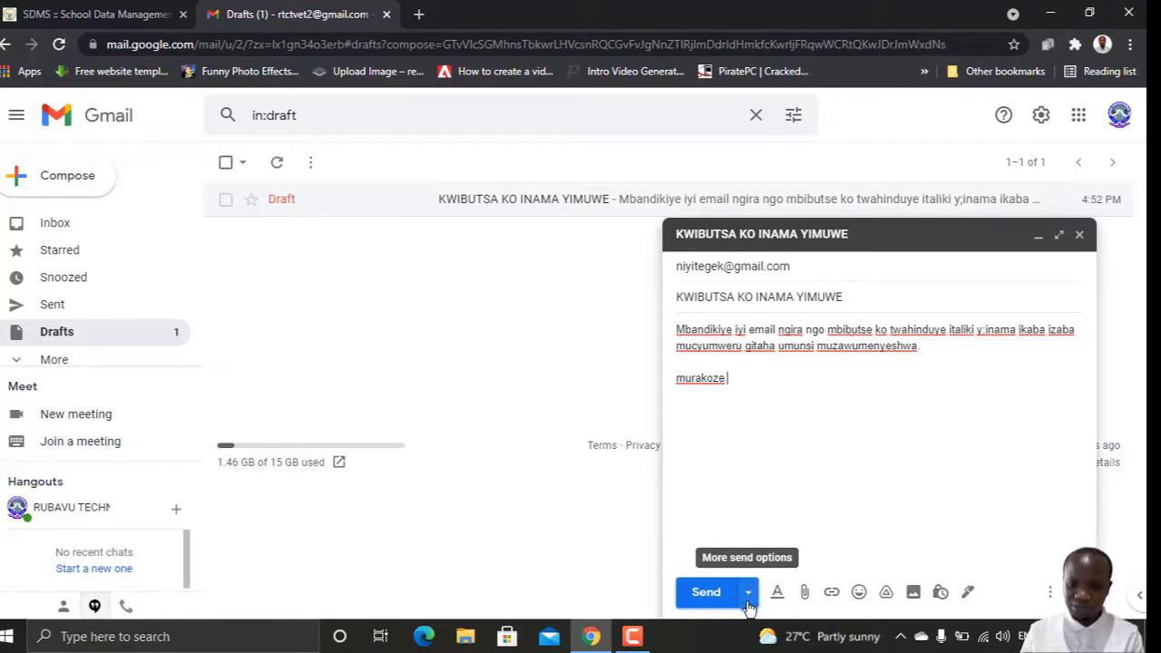
Step: Choose Schedule send from the Send arrow's options for the draft
click(750, 595)
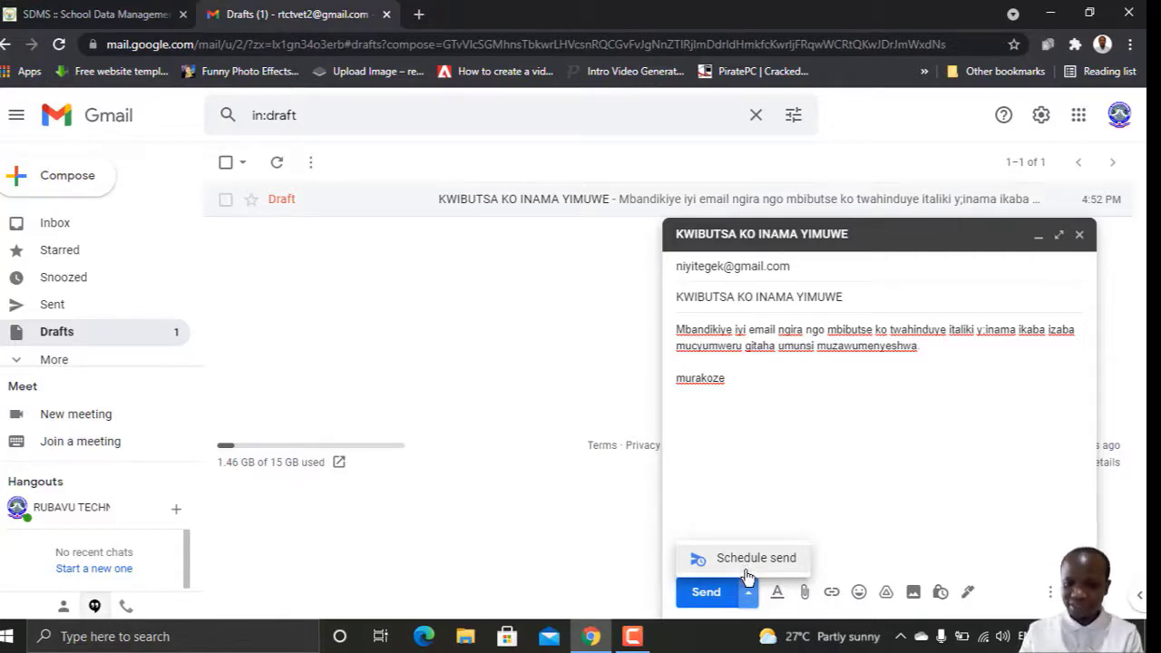
click(748, 568)
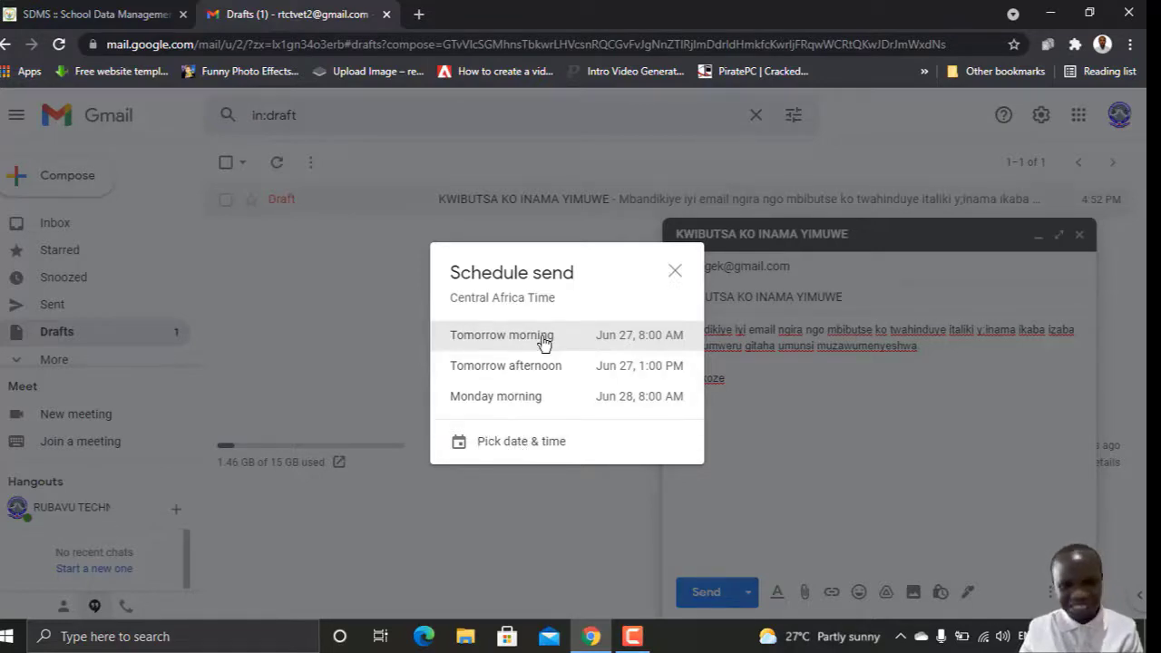
Step: Pick a custom send date of July 16, 2021 in the calendar
click(508, 451)
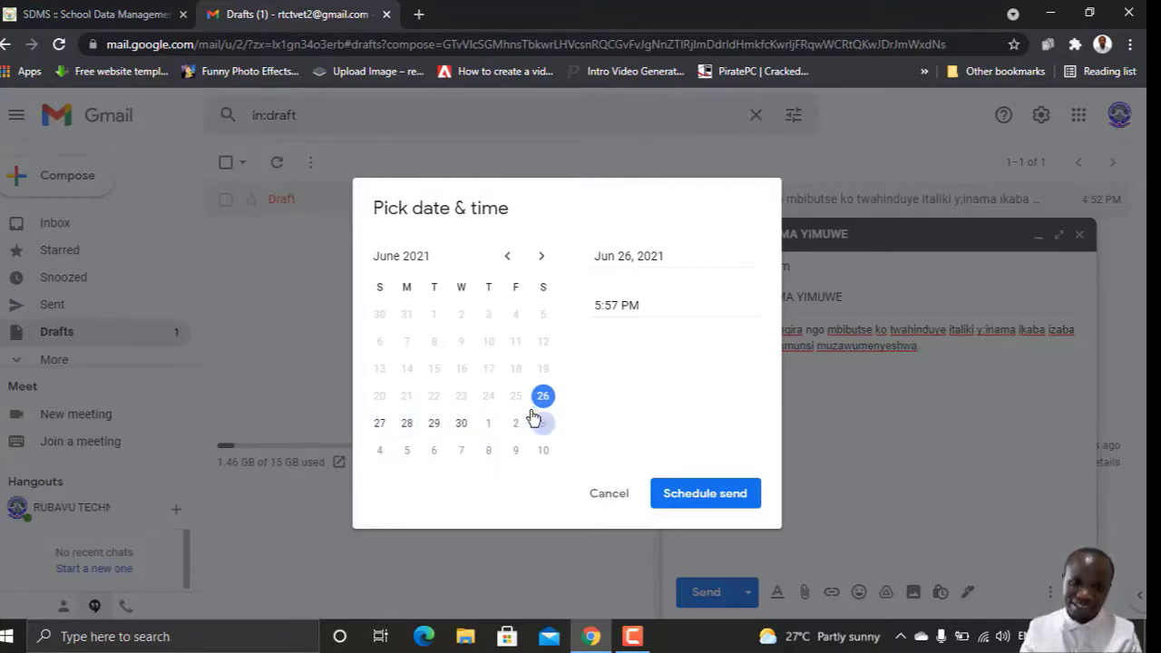
click(541, 256)
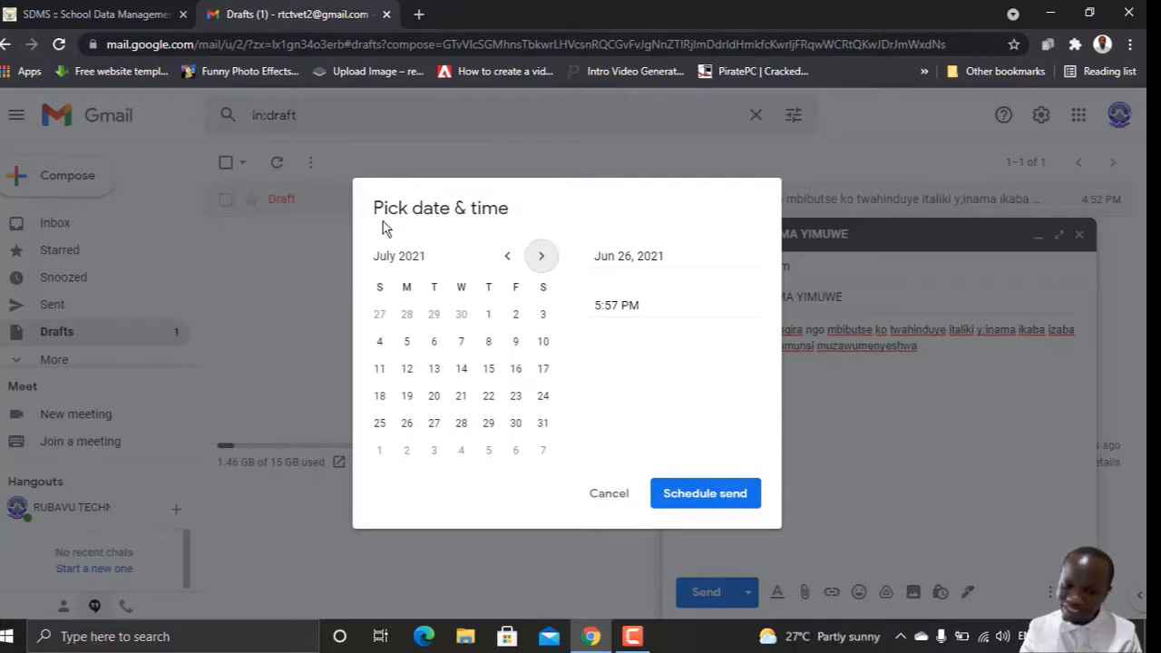
click(515, 370)
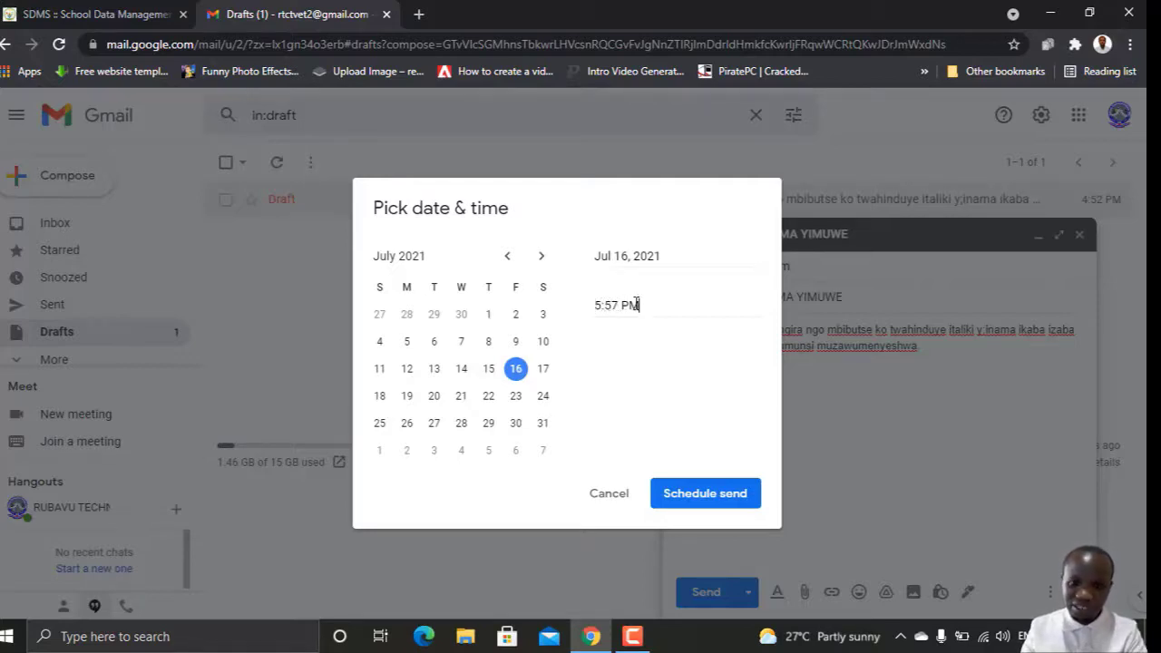
Step: Set the send time to 1:05 PM and schedule the draft
drag(640, 306, 575, 306)
text(sdsd)
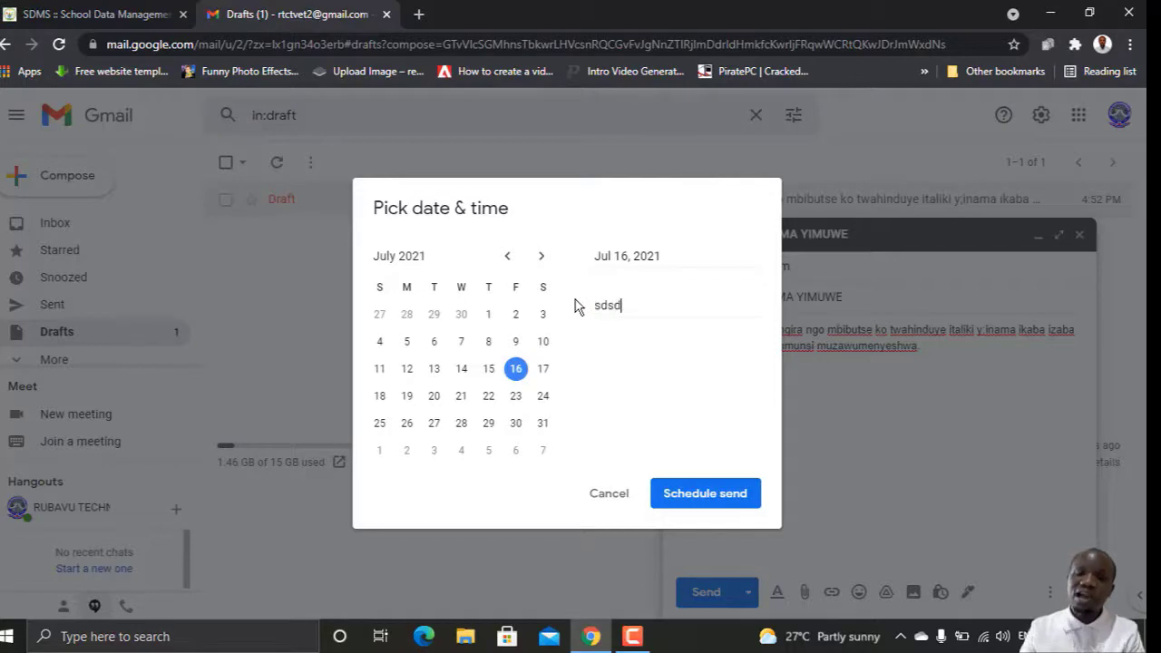
key(BackSpace)
key(BackSpace)
key(BackSpace)
key(BackSpace)
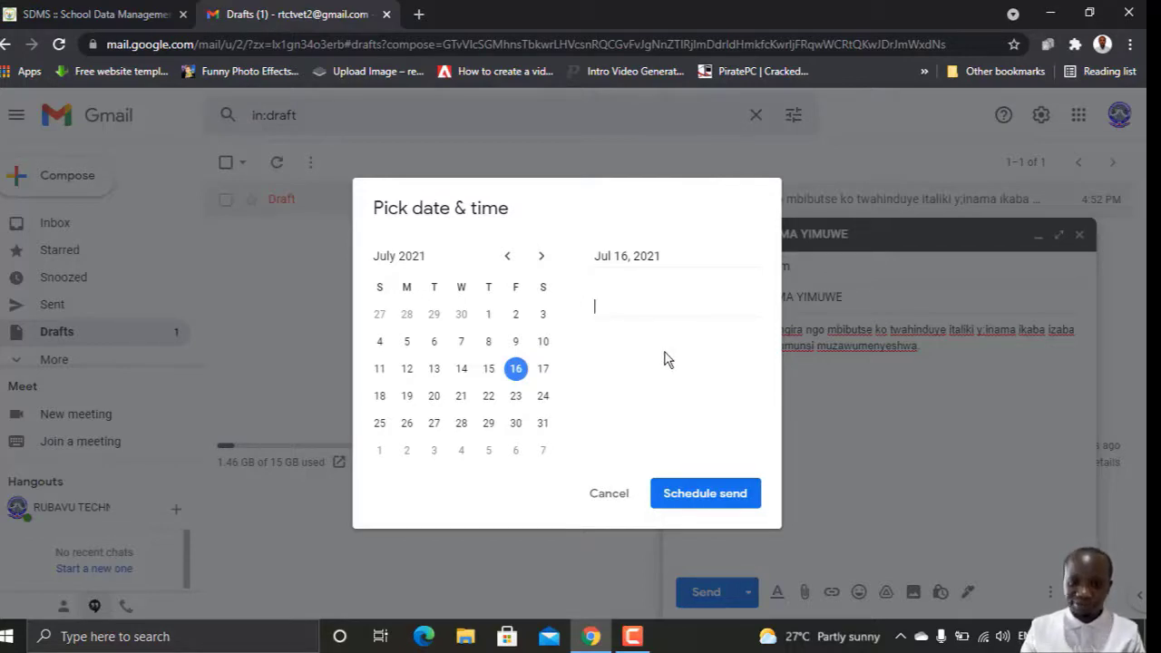
click(667, 361)
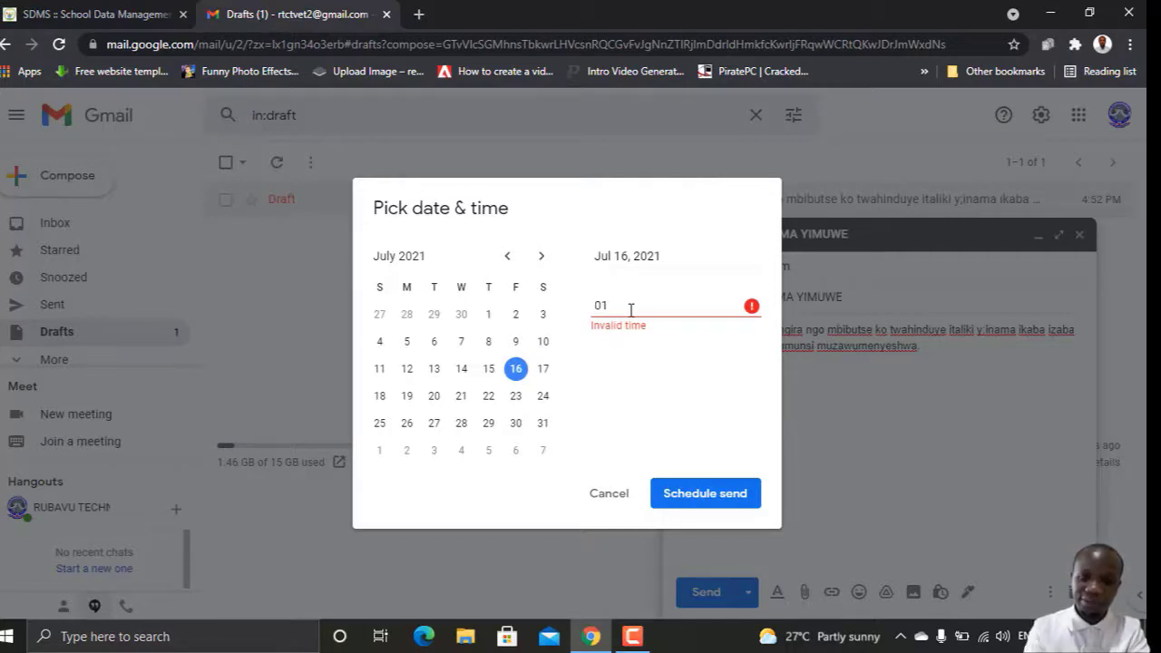
text(:05)
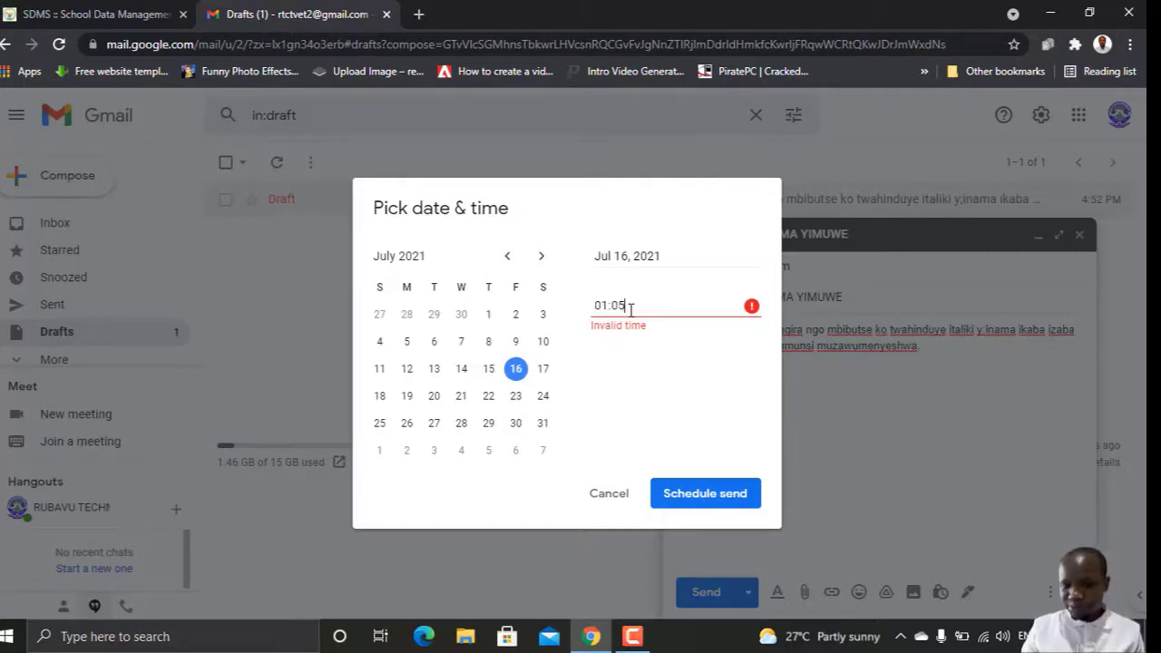
click(627, 405)
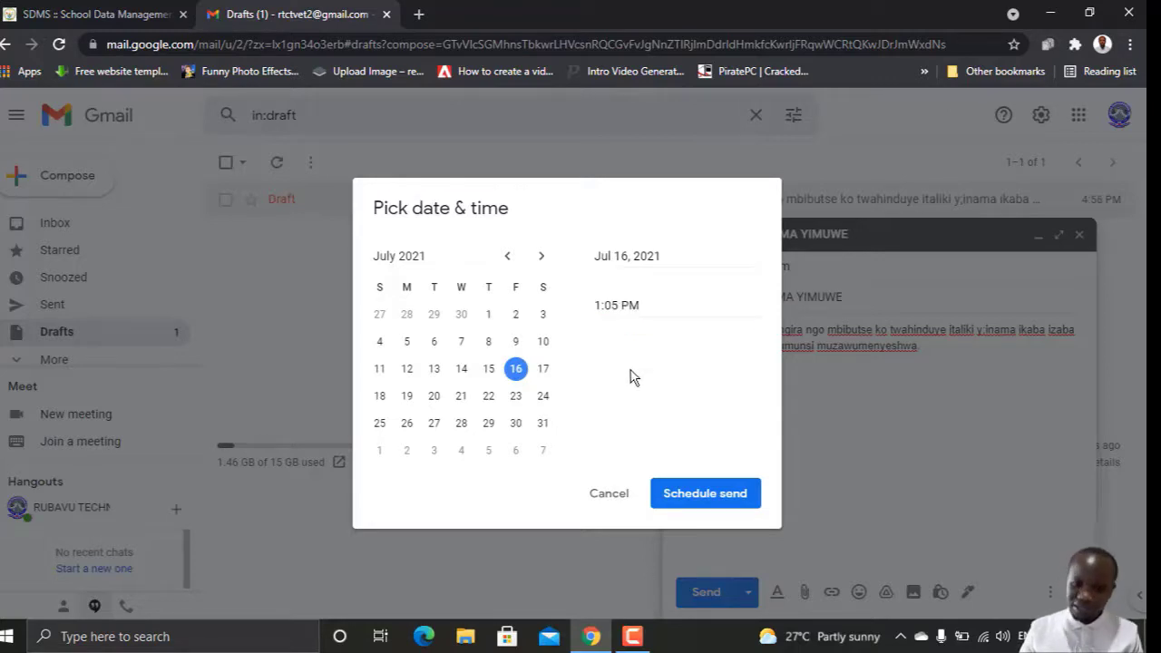
click(717, 497)
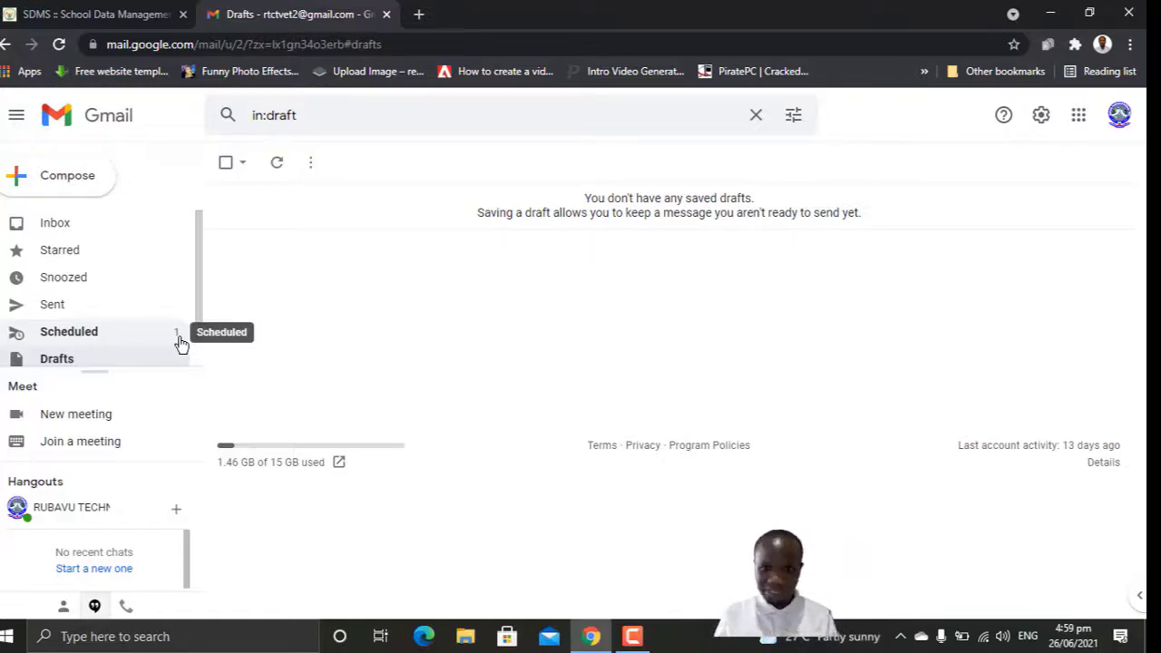
Step: Open the Scheduled folder and view the KWIBUTSA KO INAMA YIMUWE message
click(180, 343)
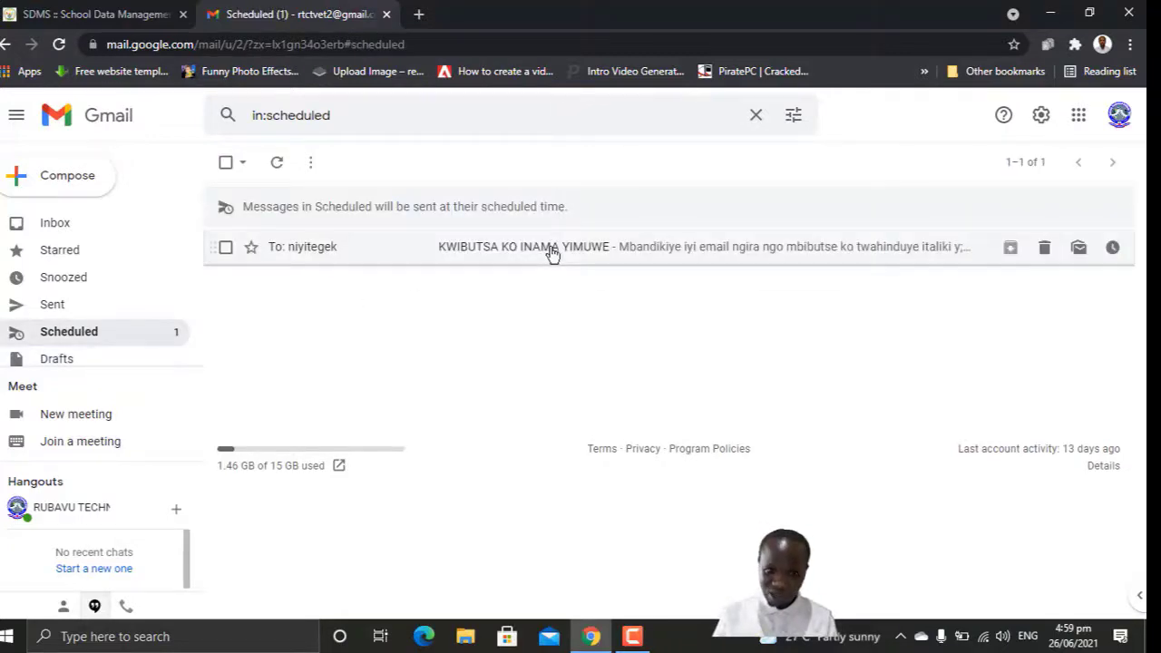
click(553, 248)
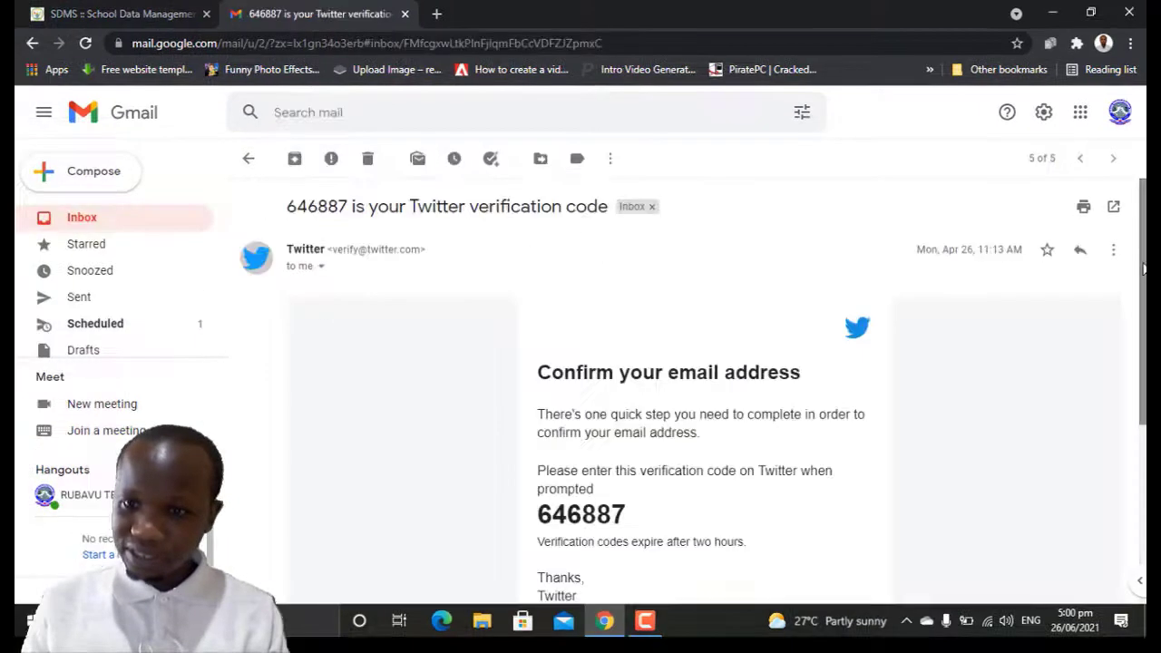
Step: Start a reply at the bottom of the Twitter verification email
scroll(1145, 384, down, 4)
scroll(1145, 385, up, 2)
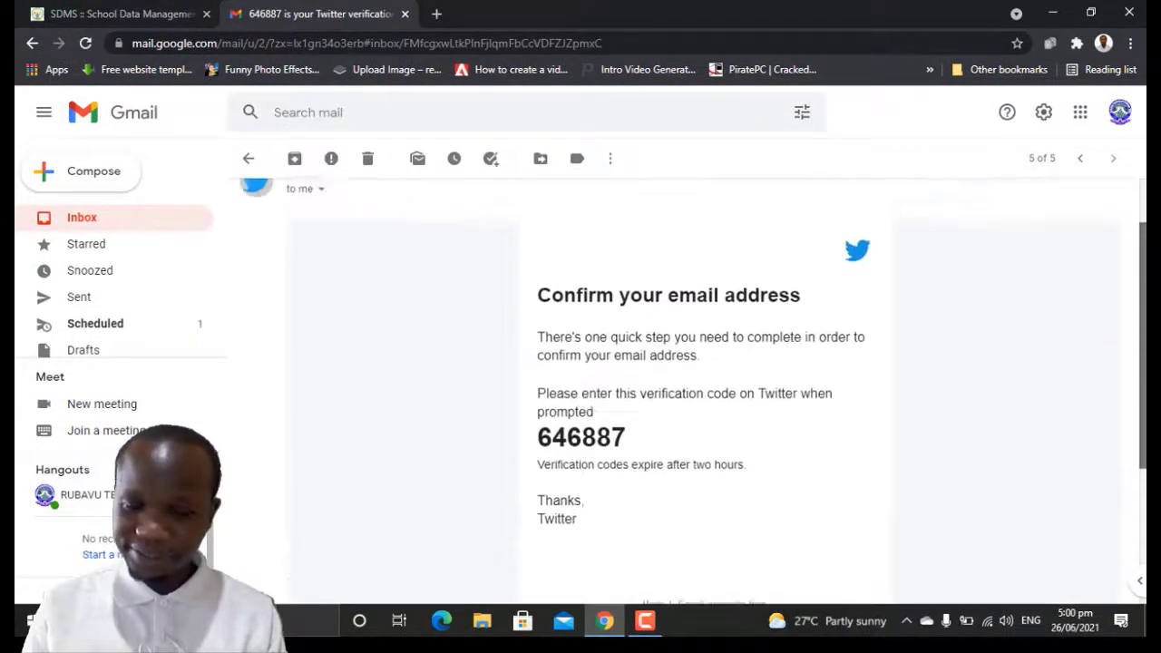
scroll(1145, 384, down, 3)
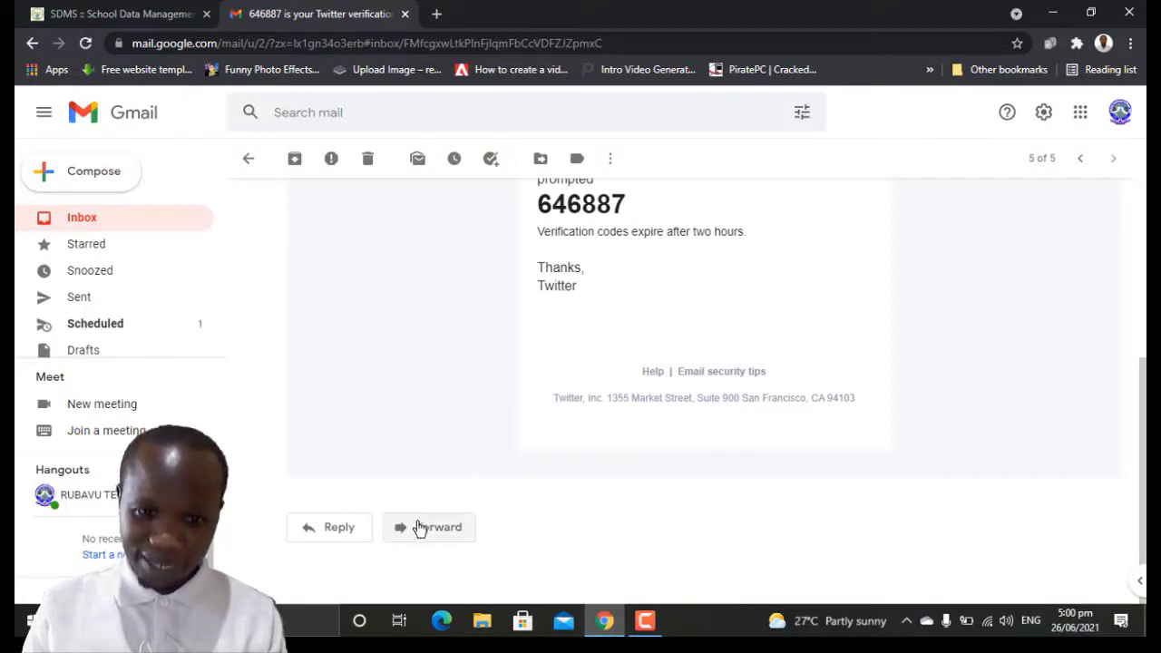
click(351, 539)
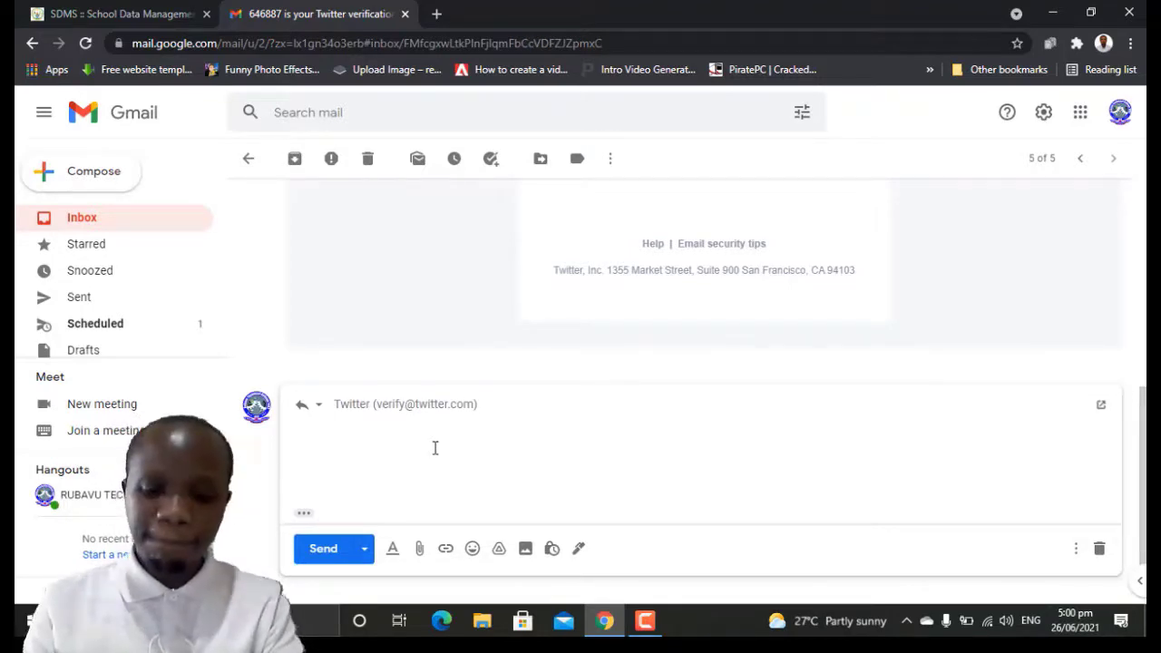
Step: Type 'MWIBUKE KUZANA MACHINE ZANYU MUKIZAMINI' in the reply body and copy it
text(MWIBUK)
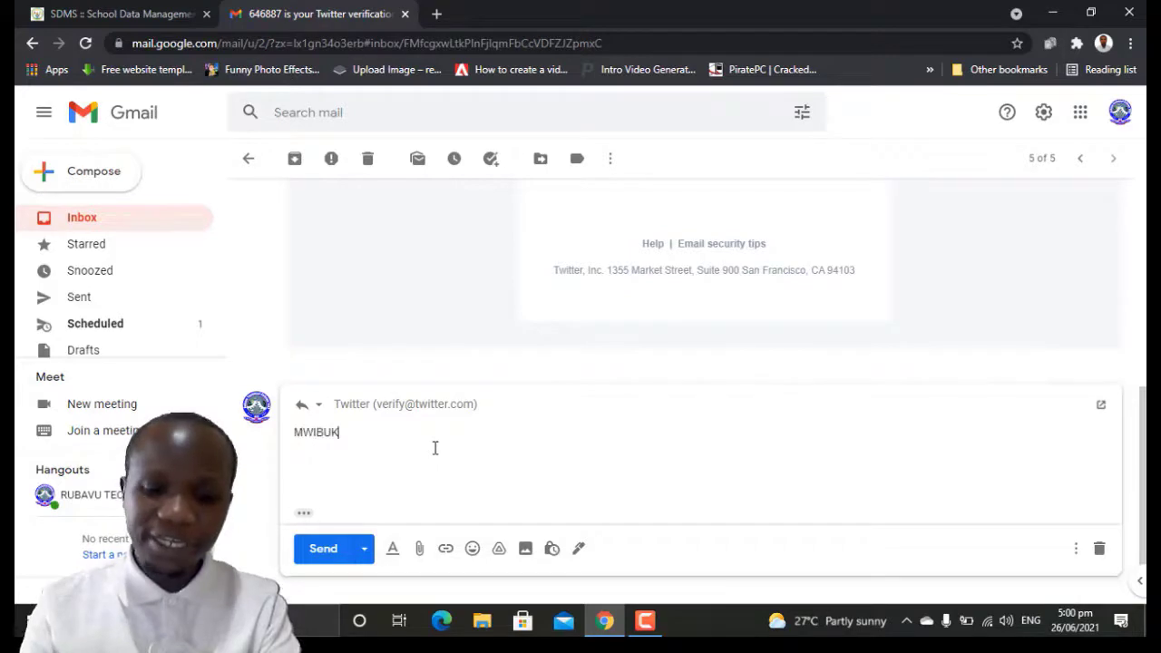
text(E KU)
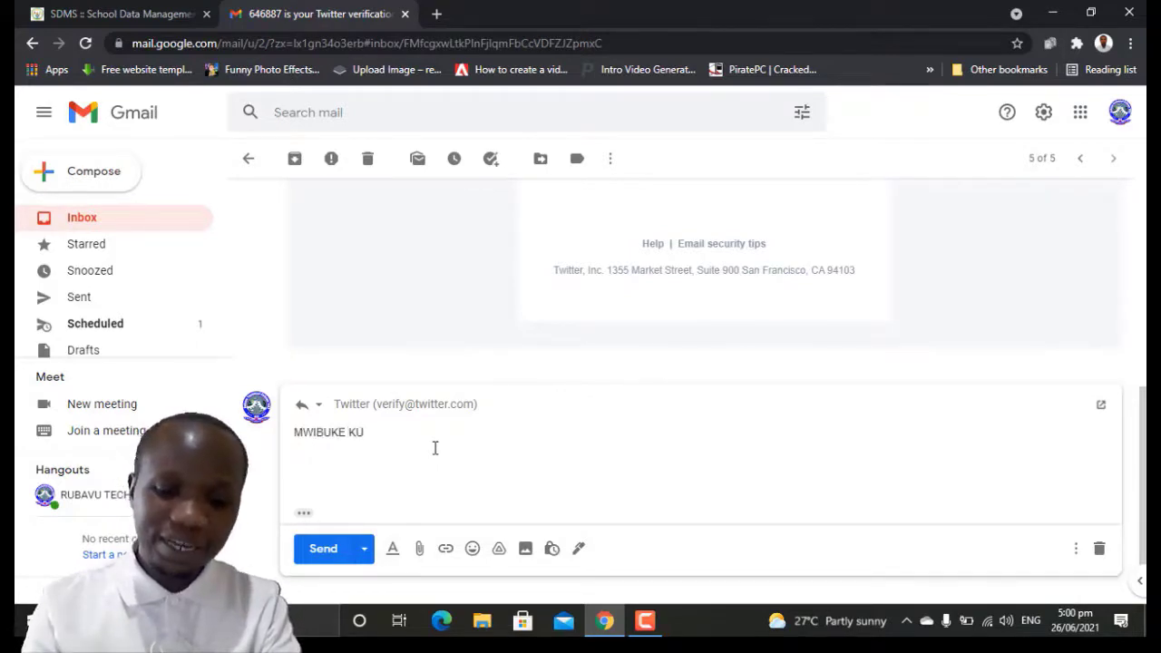
text(ZANA MA)
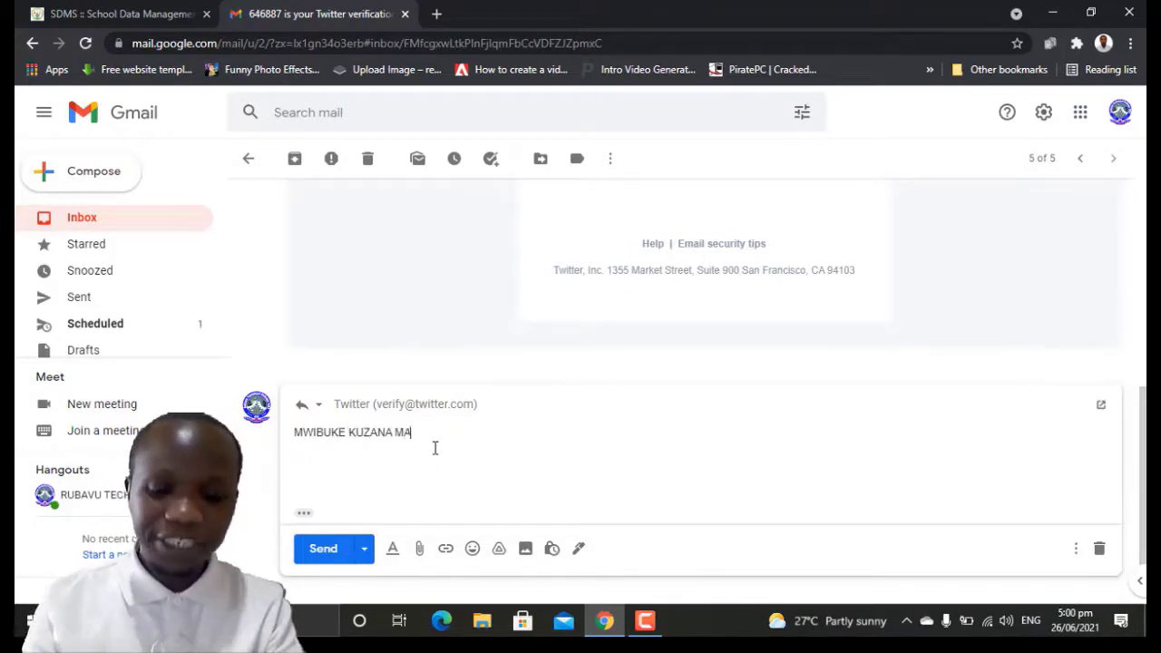
text(CHINE ZA)
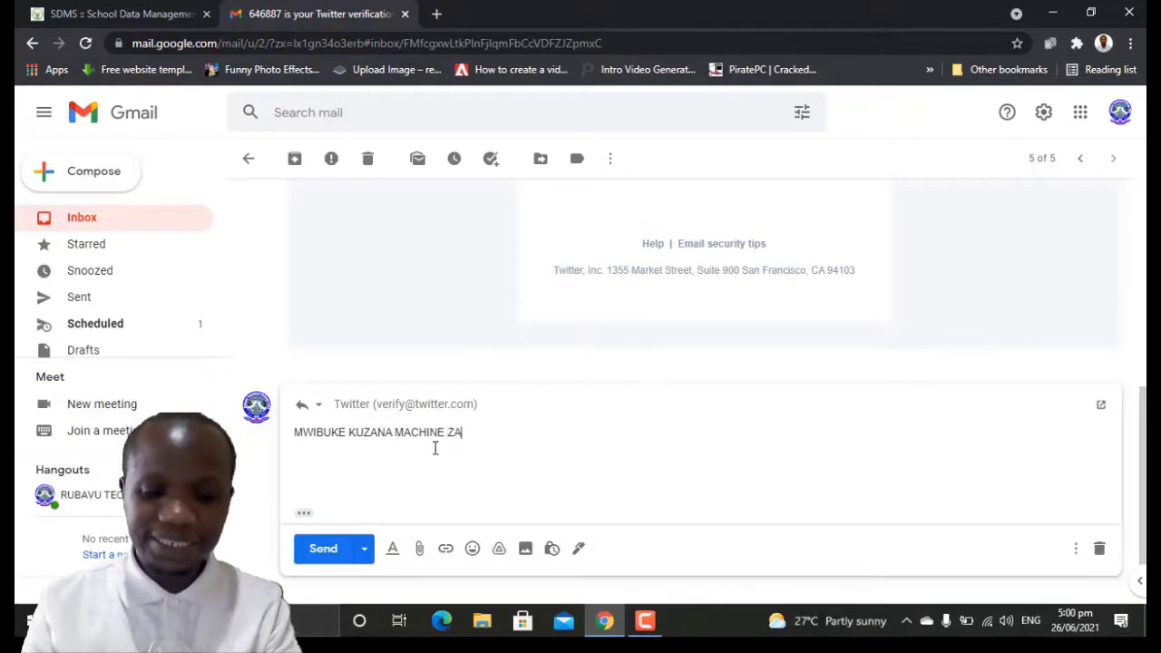
text(NYU MUKI)
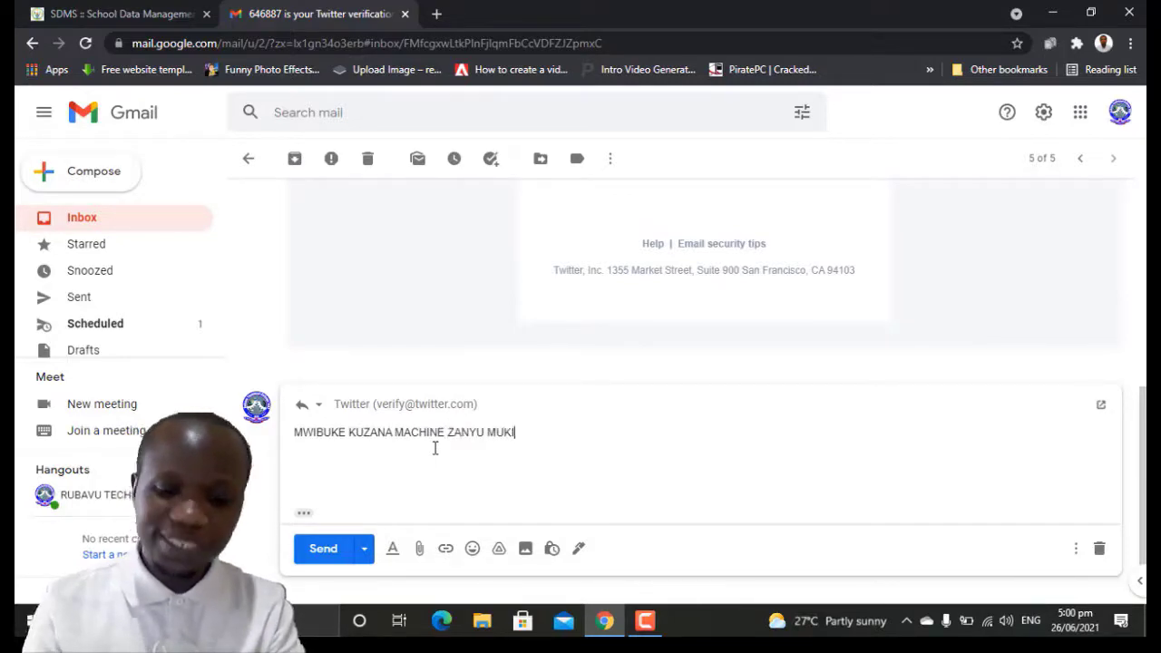
text(ZAMINI)
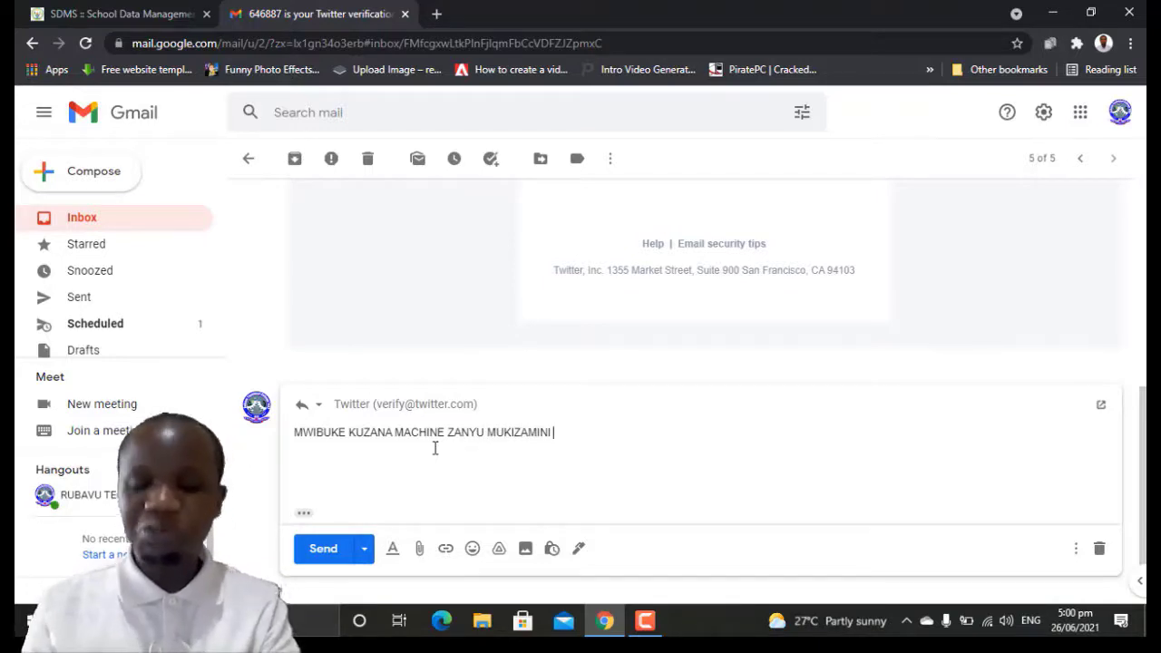
drag(561, 434, 293, 440)
key(ctrl+c)
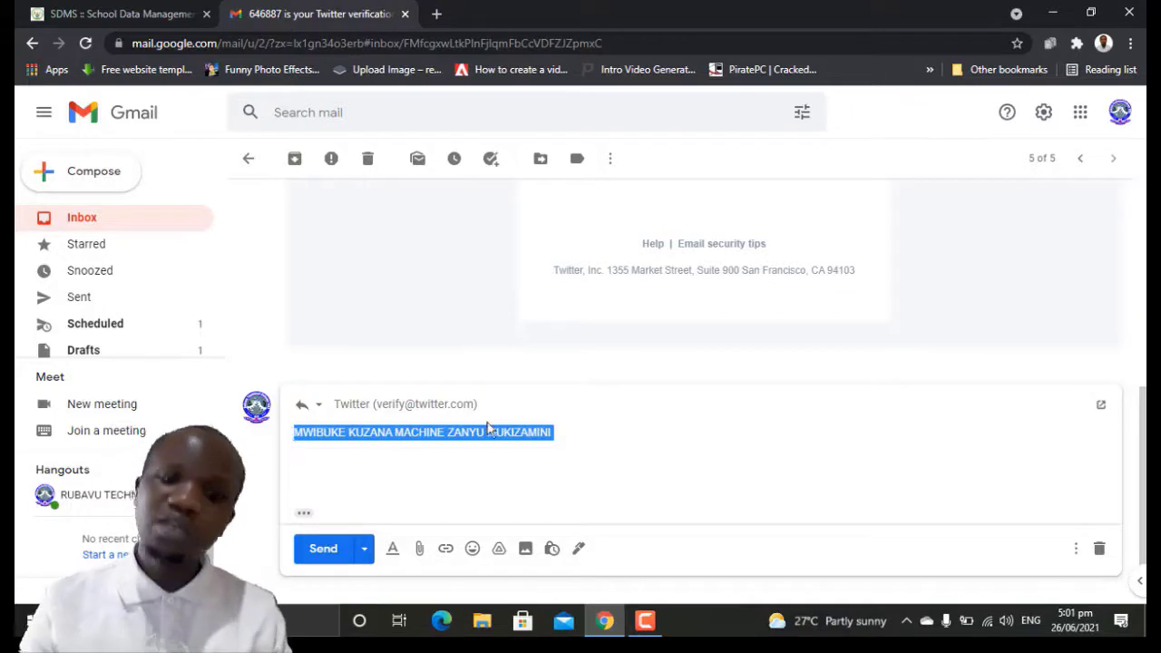
click(562, 436)
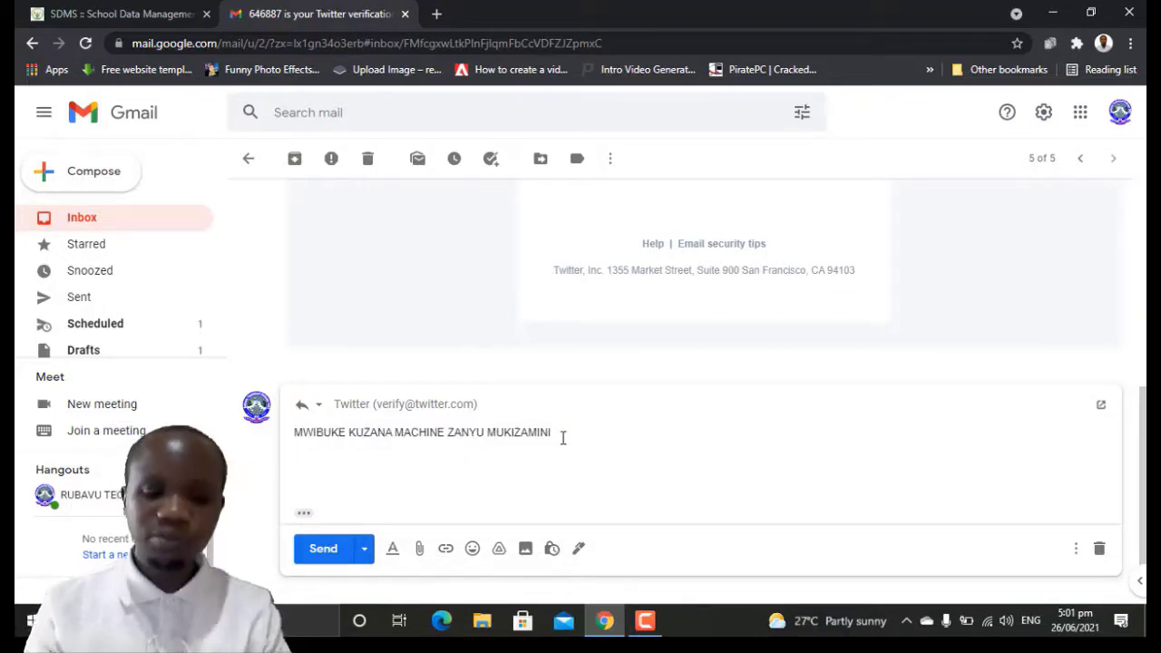
Step: Paste the line repeatedly on new lines, then select the whole reply body
key(Return)
key(ctrl+v)
key(Return)
key(ctrl+v)
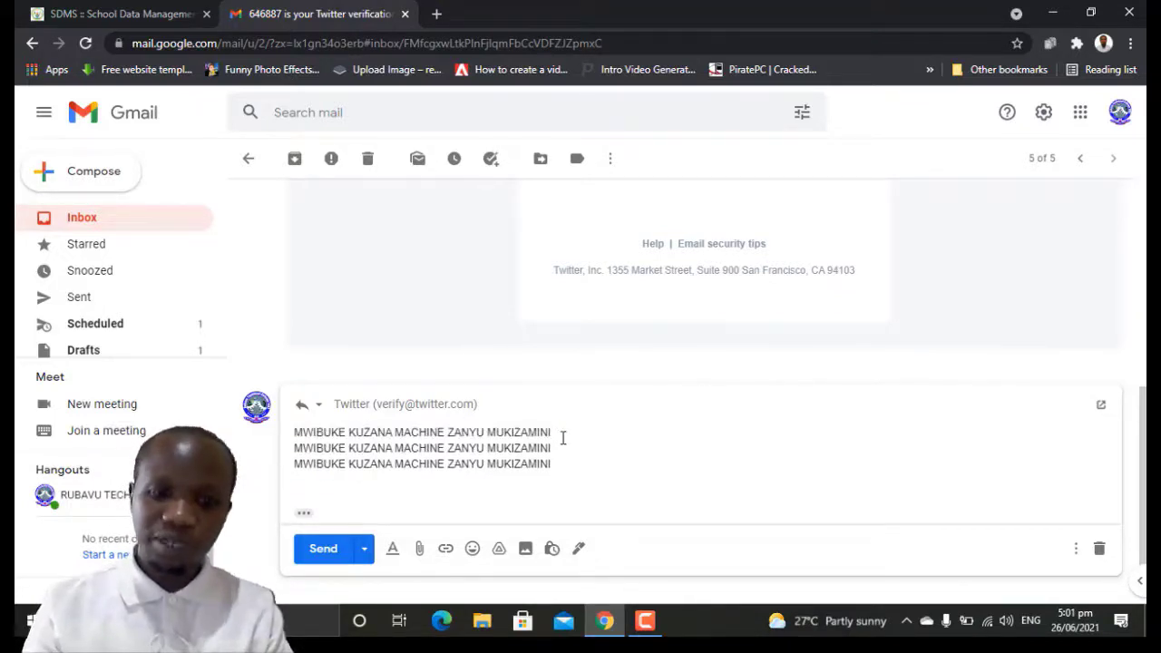
key(ctrl+v)
key(ctrl+v)
key(ctrl+v)
key(ctrl+v)
key(ctrl+v)
key(ctrl+v)
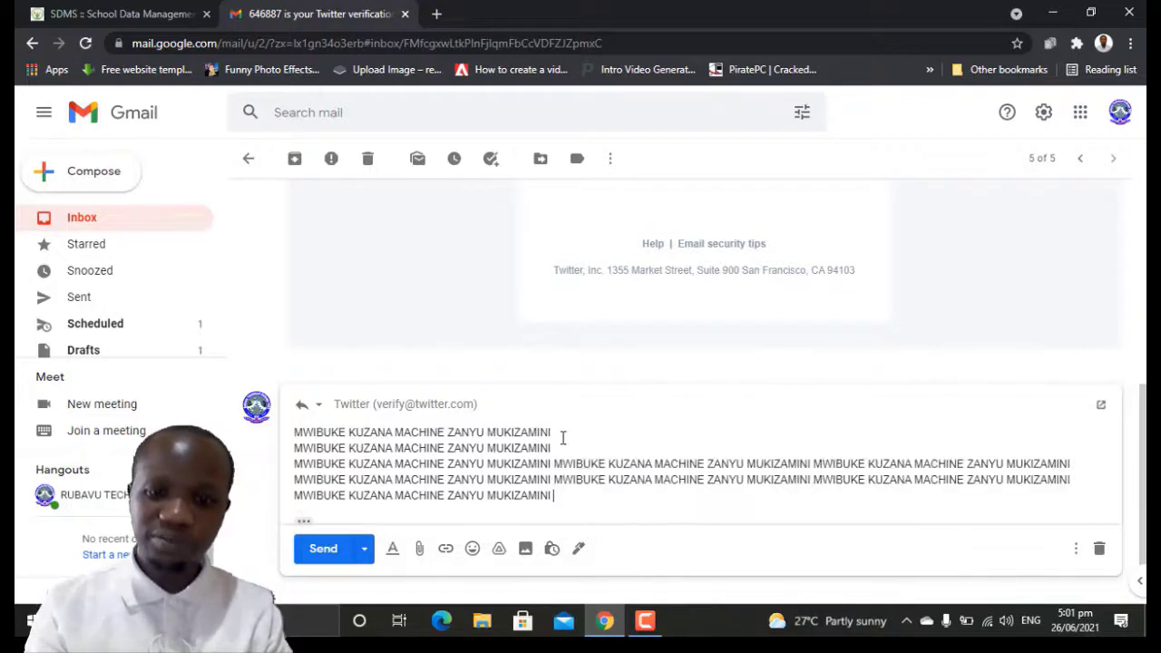
key(ctrl+v)
key(ctrl+v)
key(ctrl+v)
key(ctrl+v)
key(ctrl+v)
key(ctrl+v)
key(ctrl+v)
key(ctrl+v)
key(ctrl+v)
key(ctrl+v)
key(ctrl+v)
key(ctrl+v)
key(ctrl+v)
key(ctrl+v)
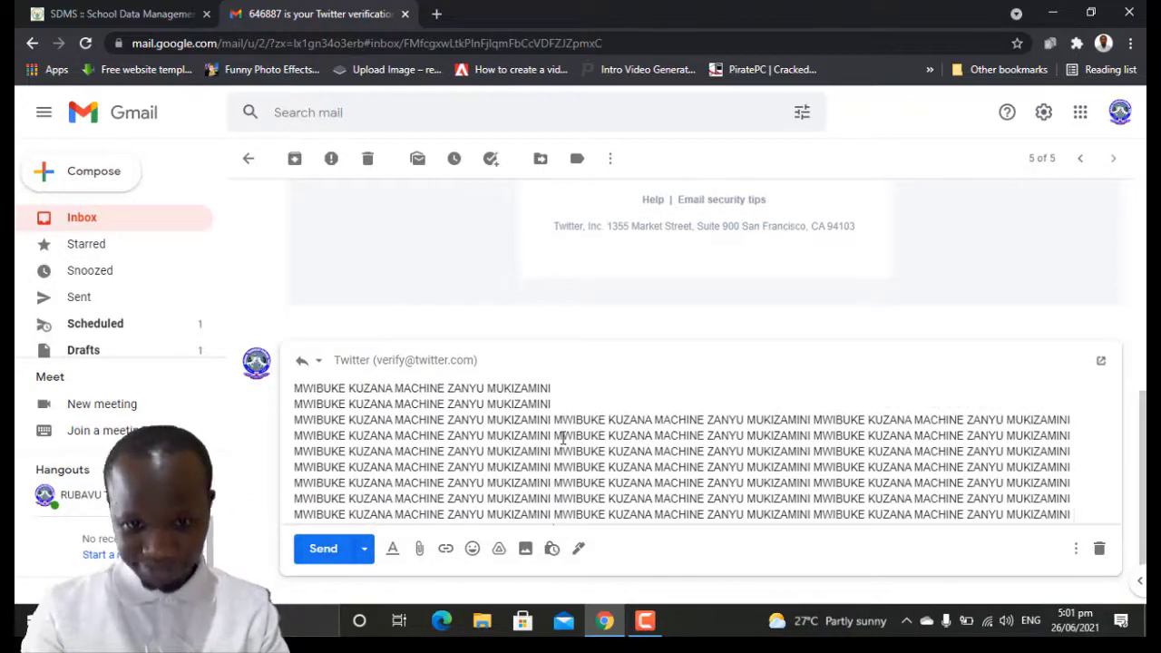
key(ctrl+v)
key(ctrl+v)
key(ctrl+v)
key(ctrl+v)
key(ctrl+v)
key(ctrl+v)
key(ctrl+v)
key(ctrl+v)
key(ctrl+v)
key(ctrl+v)
key(ctrl+v)
key(ctrl+v)
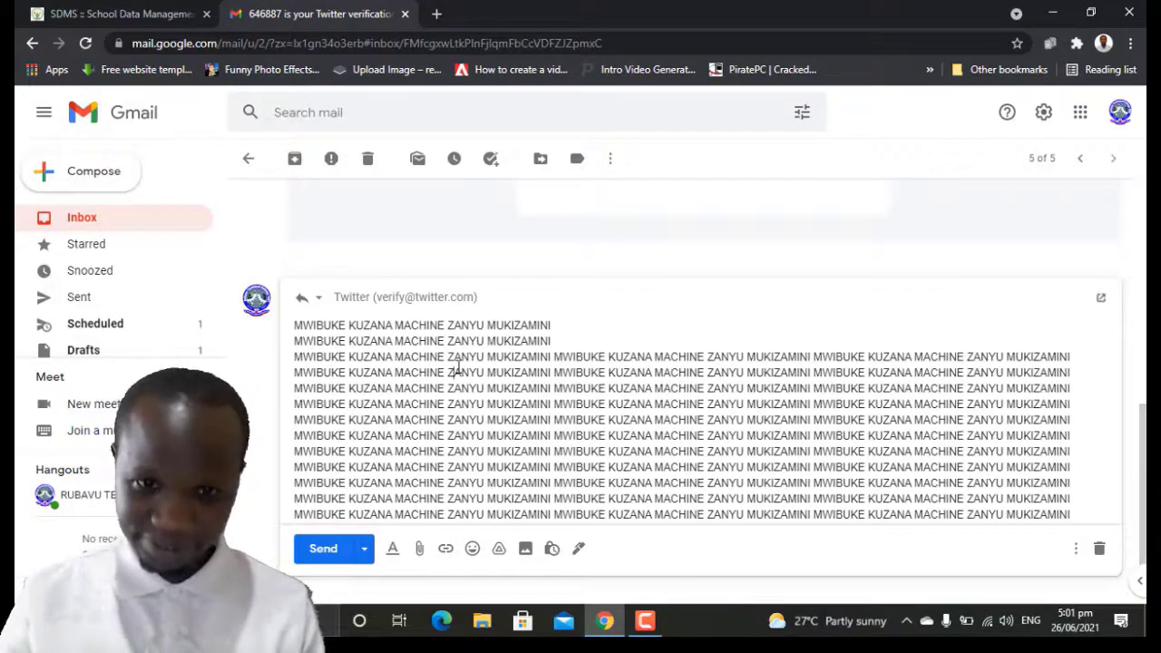
double_click(459, 372)
key(ctrl+a)
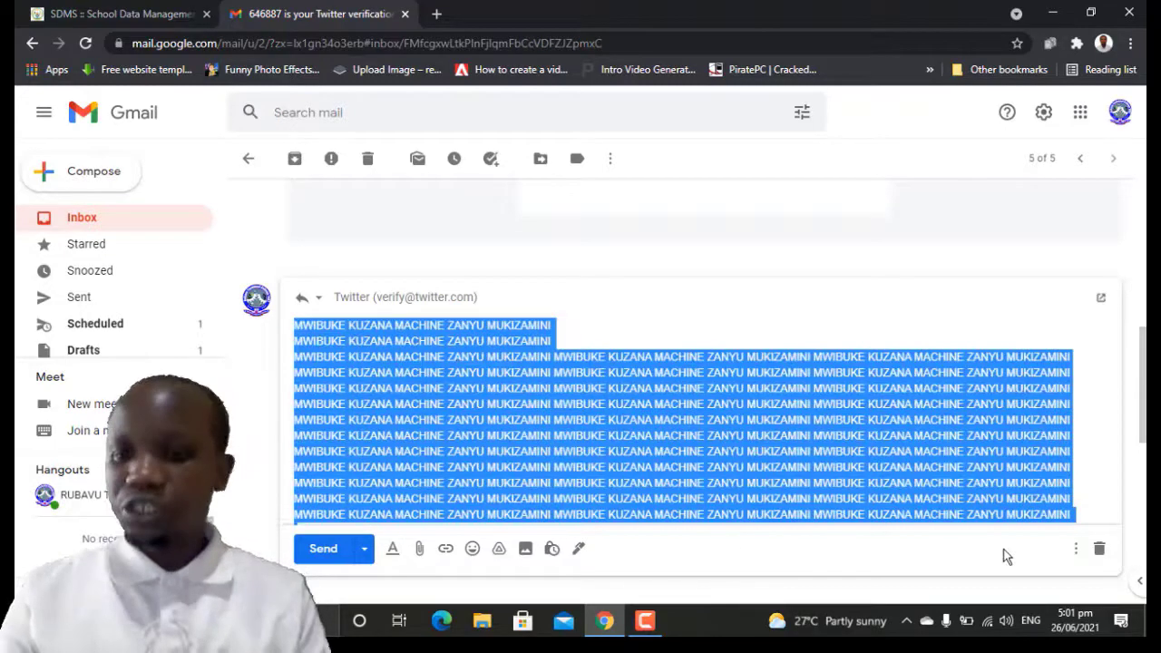
click(1077, 552)
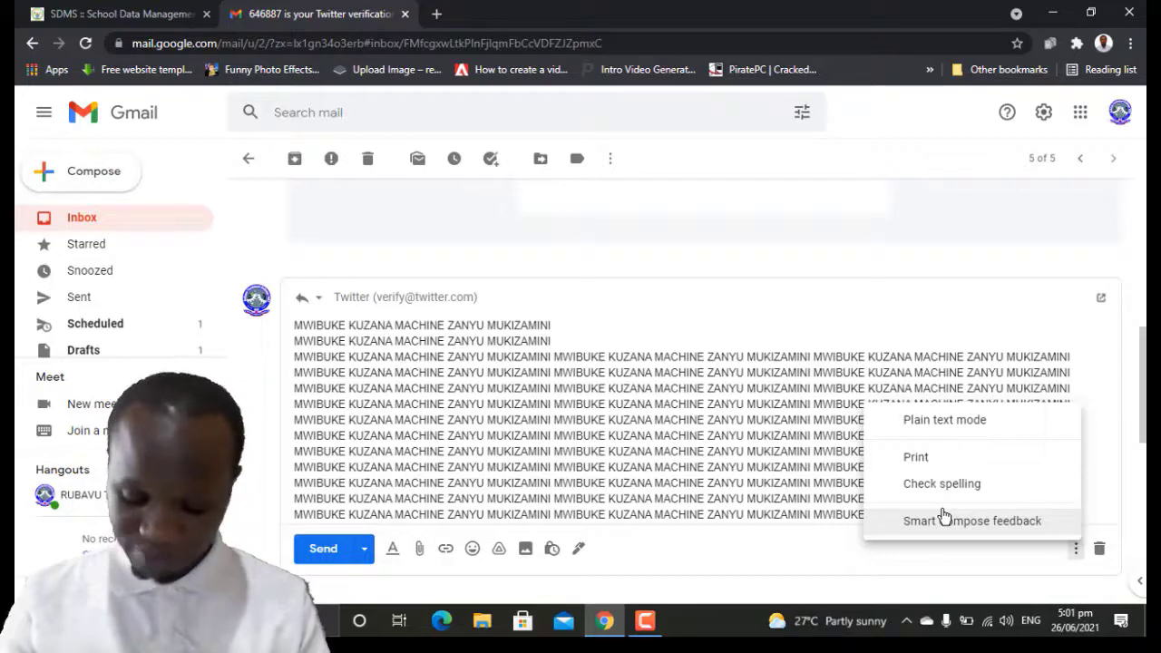
click(1043, 114)
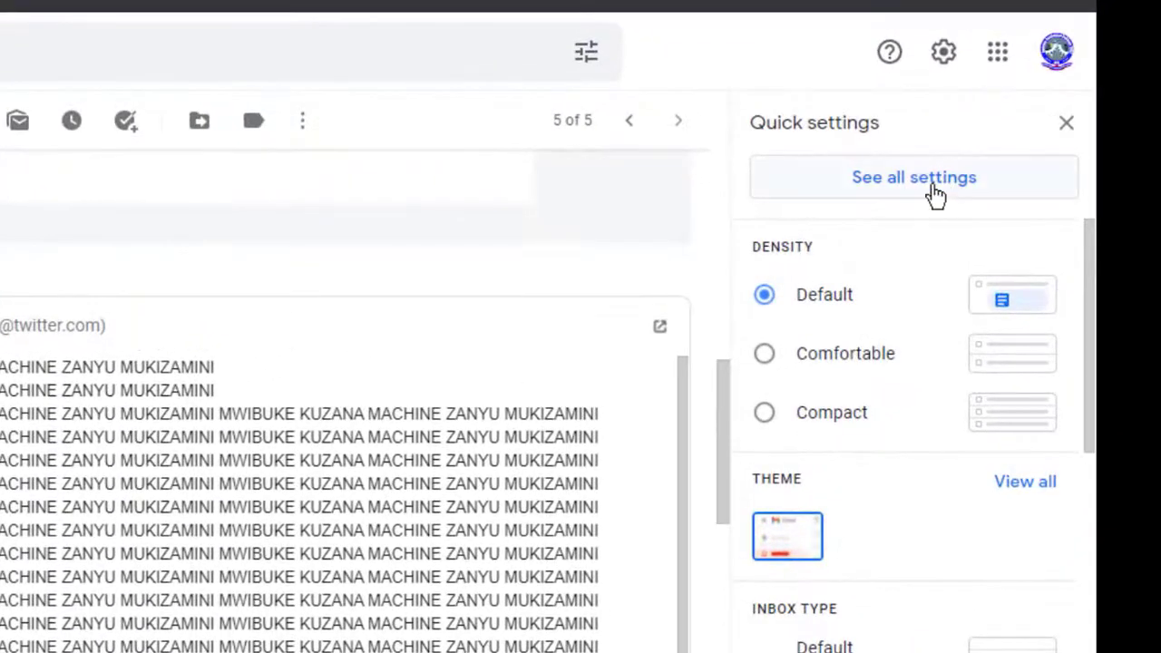
click(935, 195)
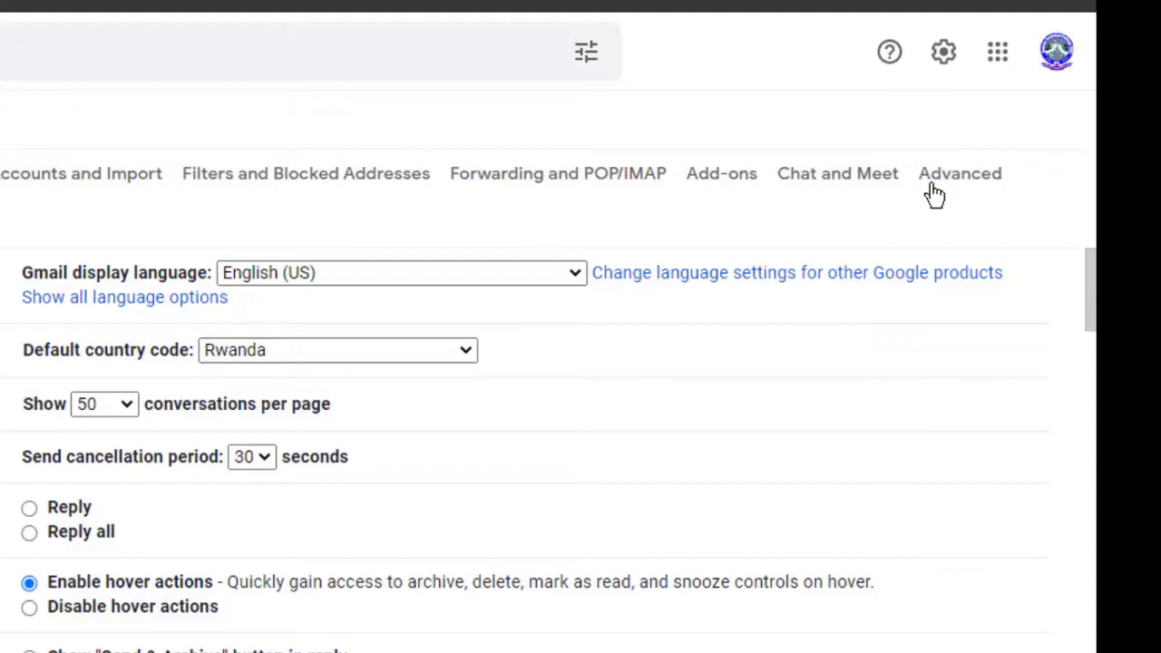
scroll(951, 437, down, 20)
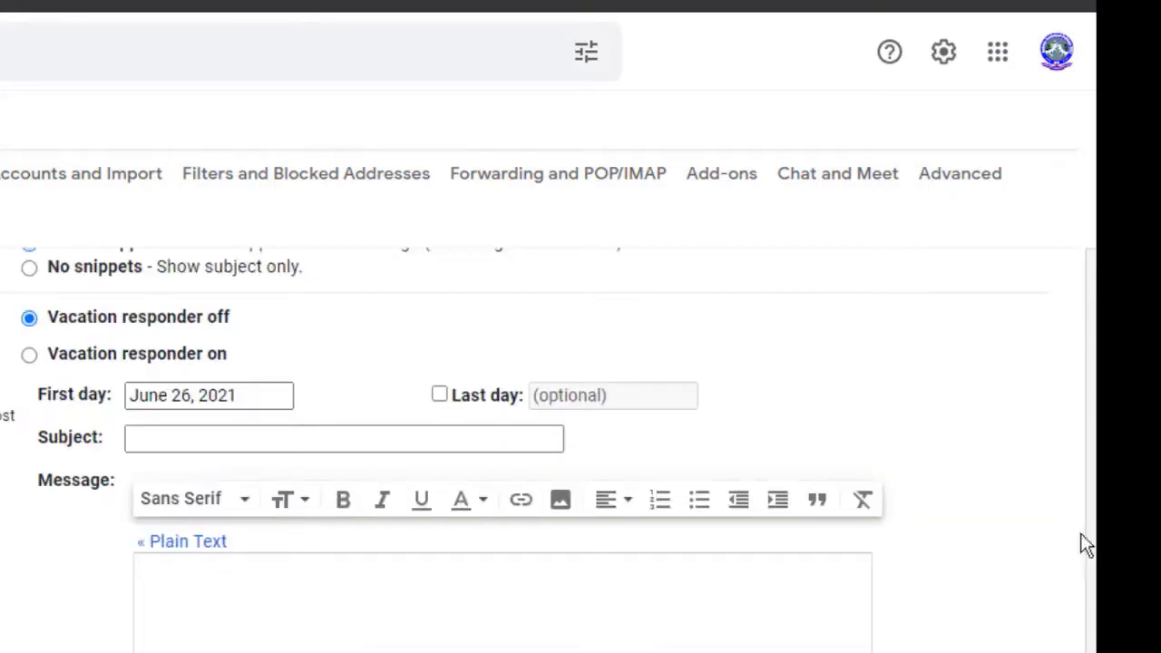
drag(1084, 545, 1083, 226)
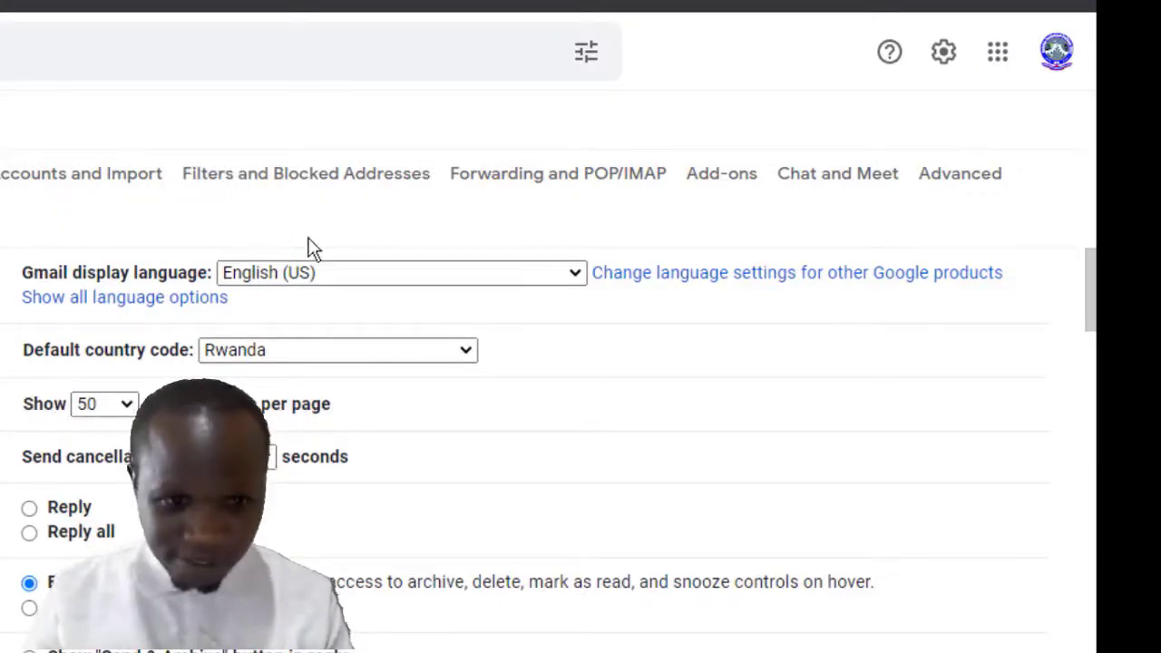
Step: Enable Templates in the Advanced settings and save the changes
click(944, 182)
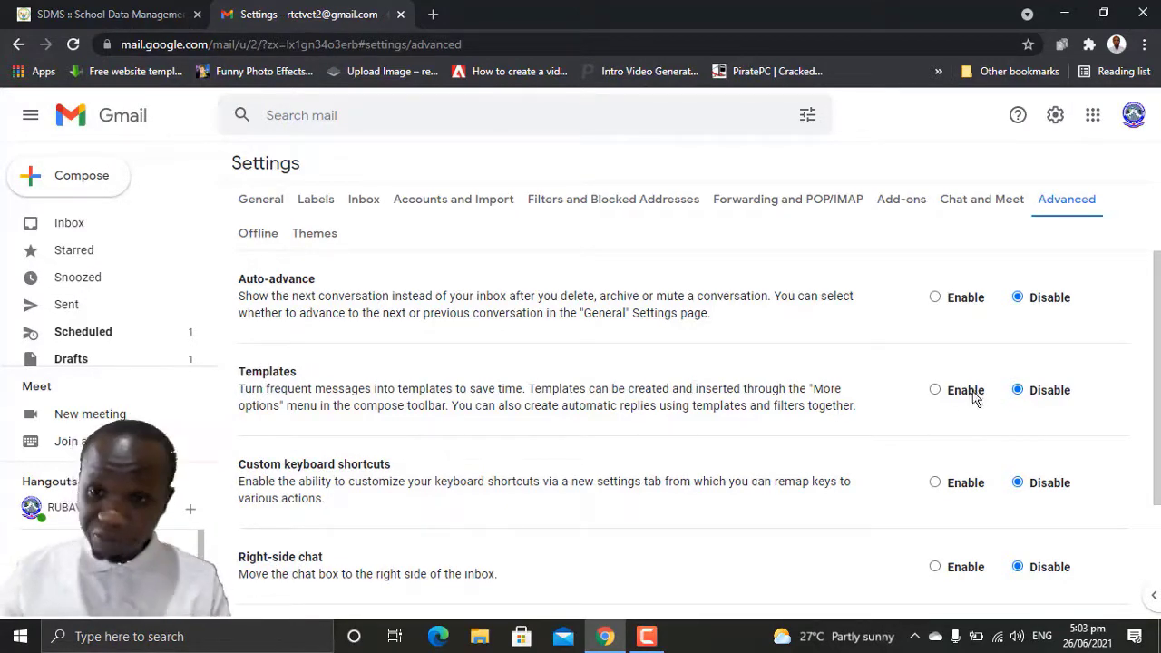
click(936, 390)
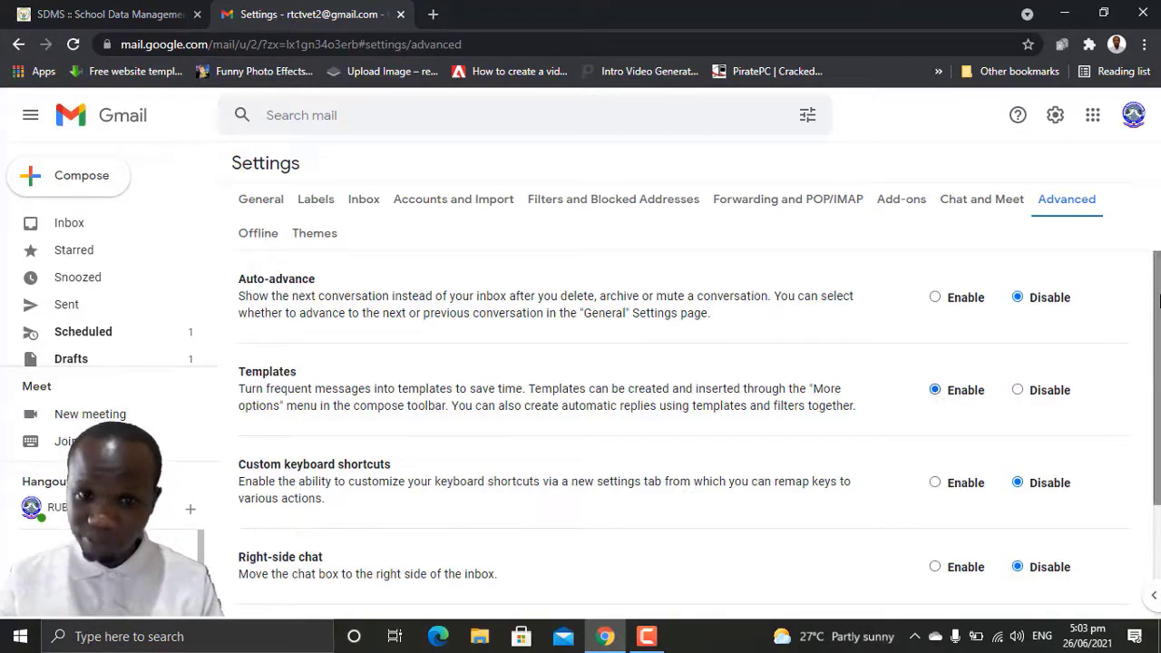
scroll(1159, 299, down, 2)
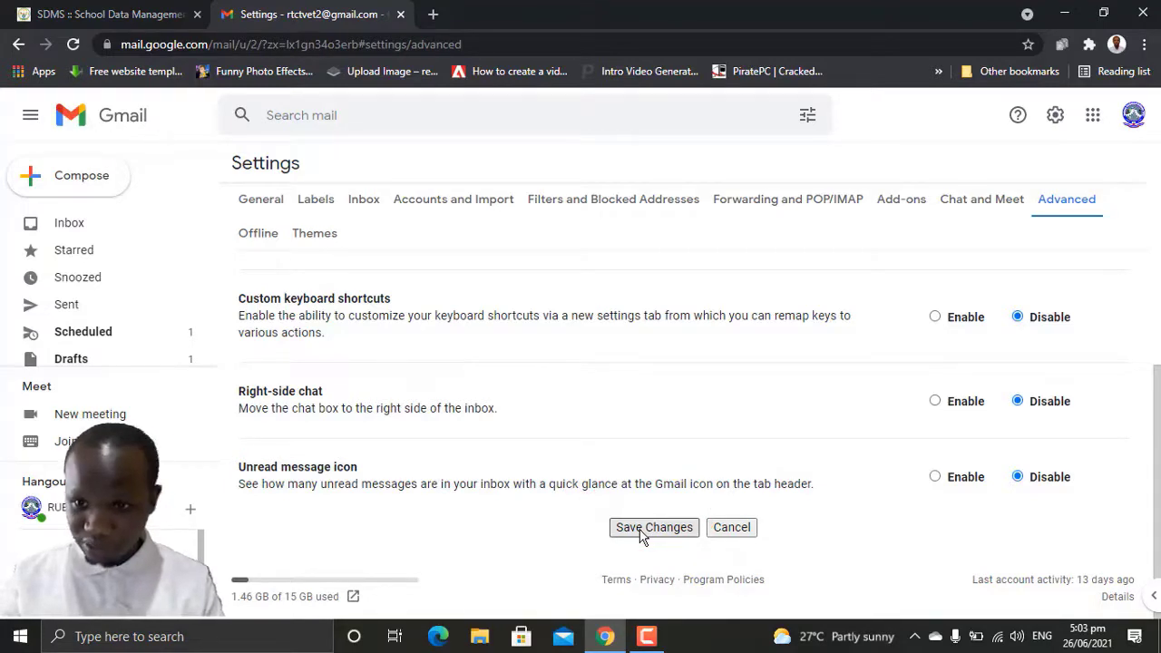
click(640, 533)
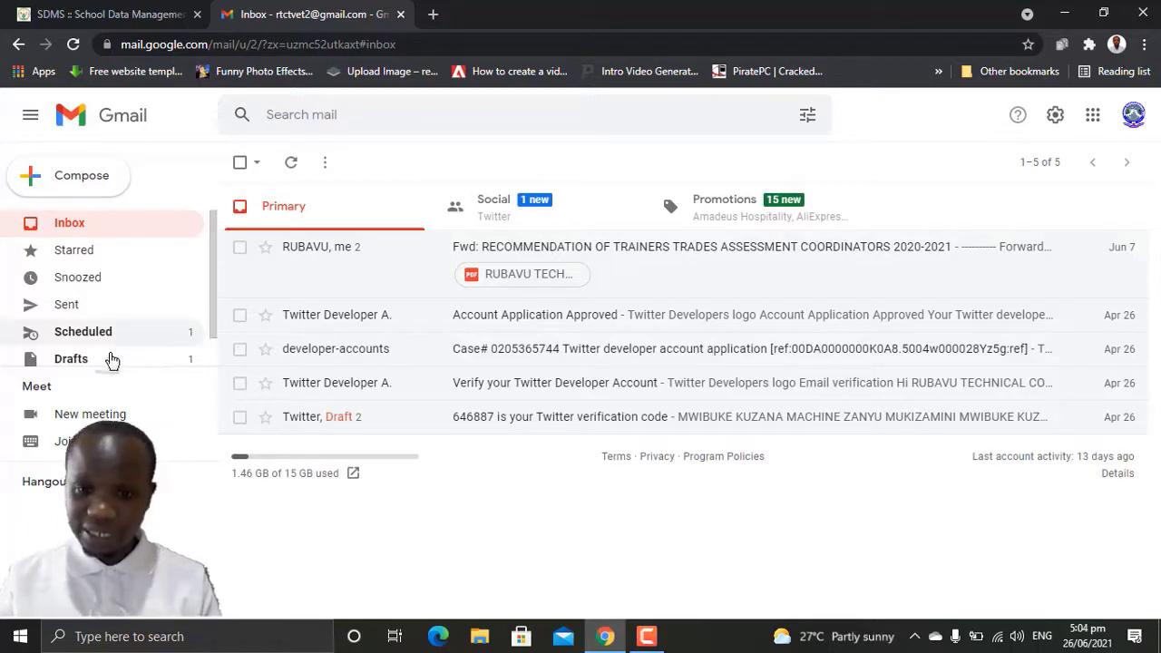
Step: Reopen the Twitter conversation's unsent reply draft from the Drafts folder
click(104, 363)
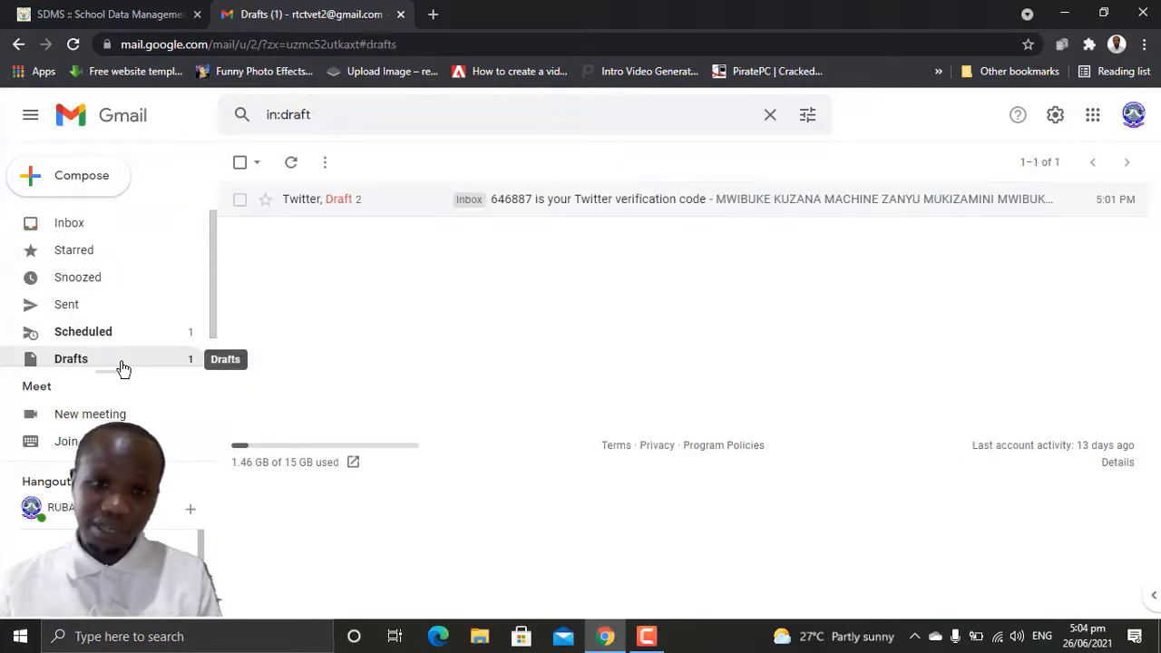
click(725, 202)
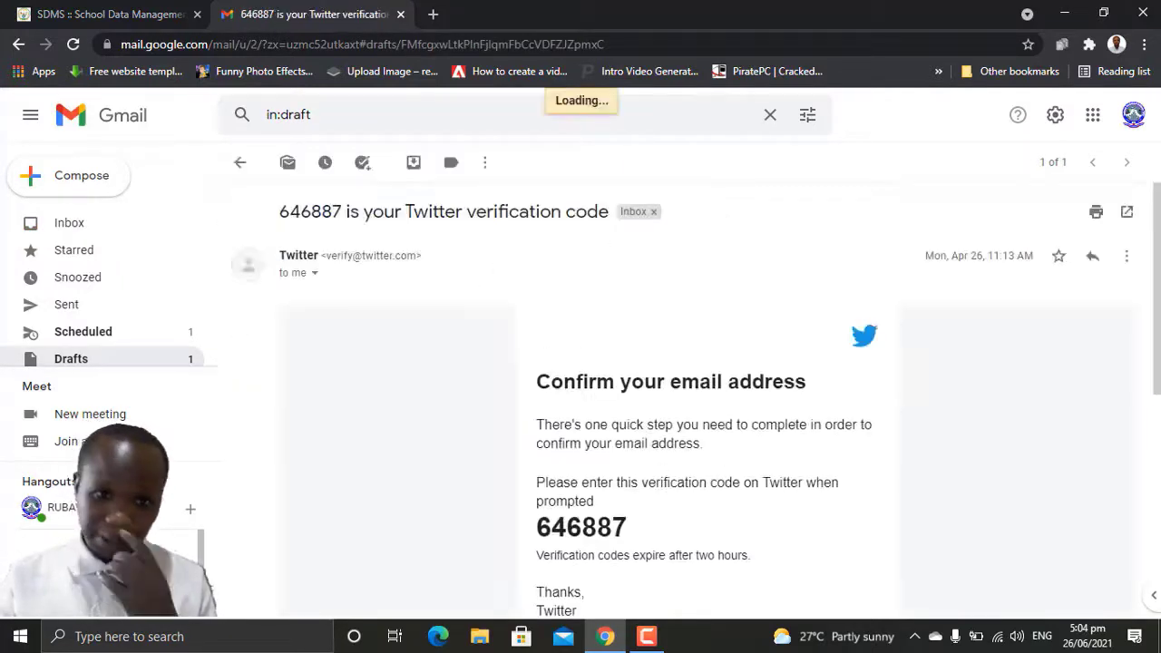
scroll(1157, 411, down, 5)
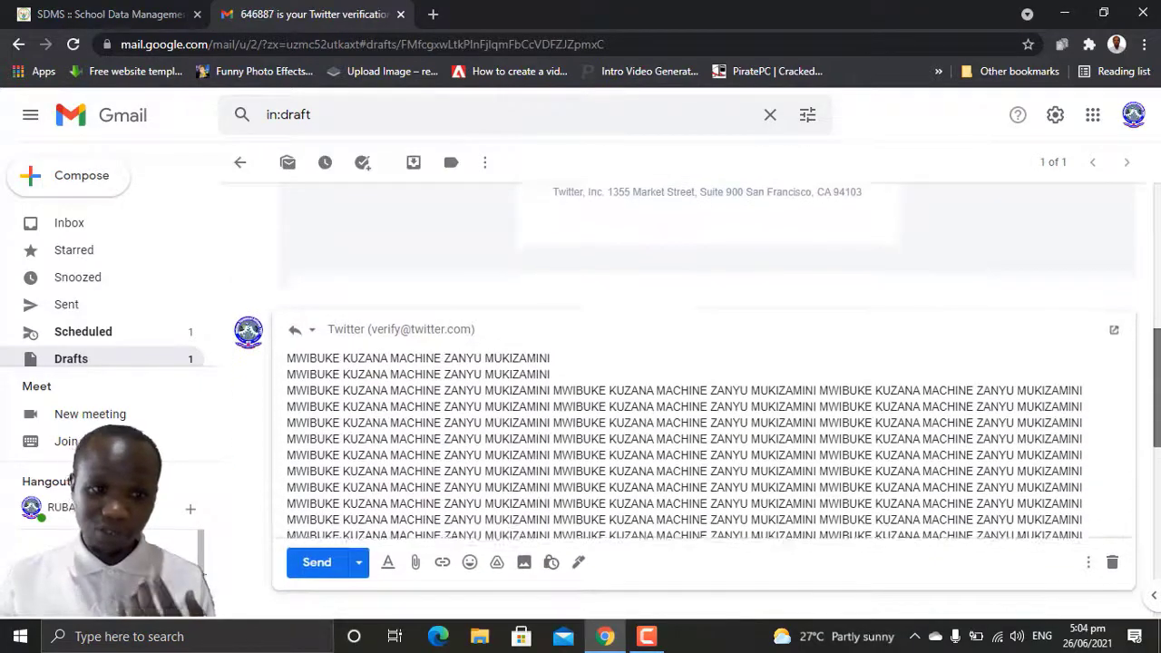
drag(1157, 411, 1158, 363)
Step: Save the reply draft as a new template named KWIBUTSA, then discard the draft
click(1088, 562)
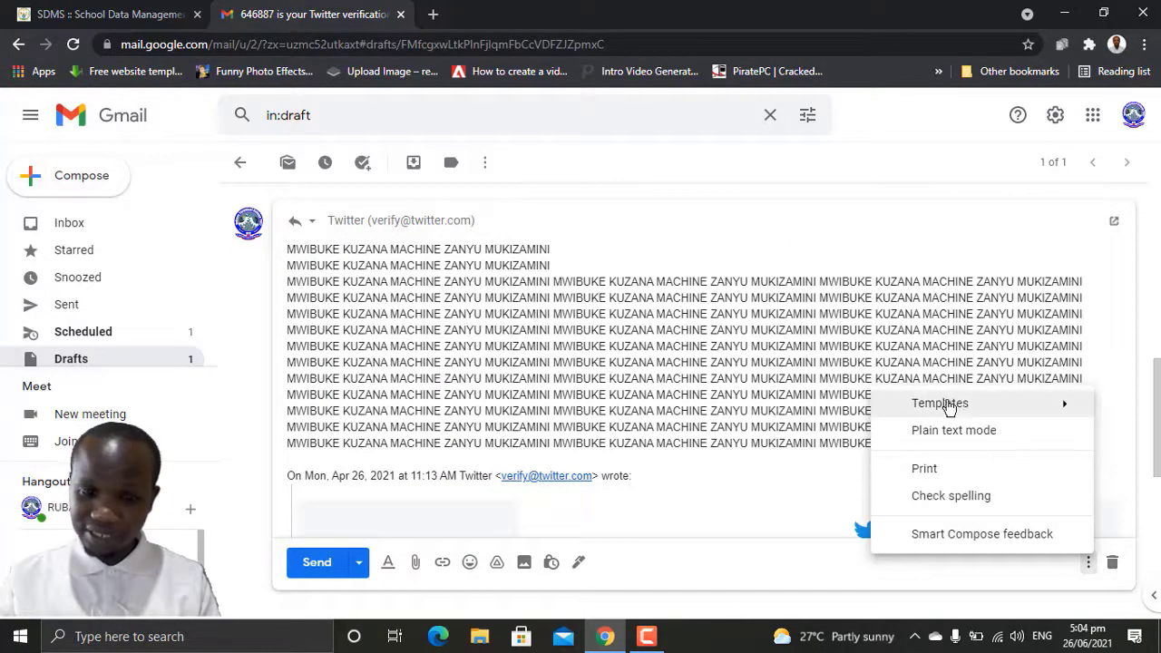
mouse_move(952, 407)
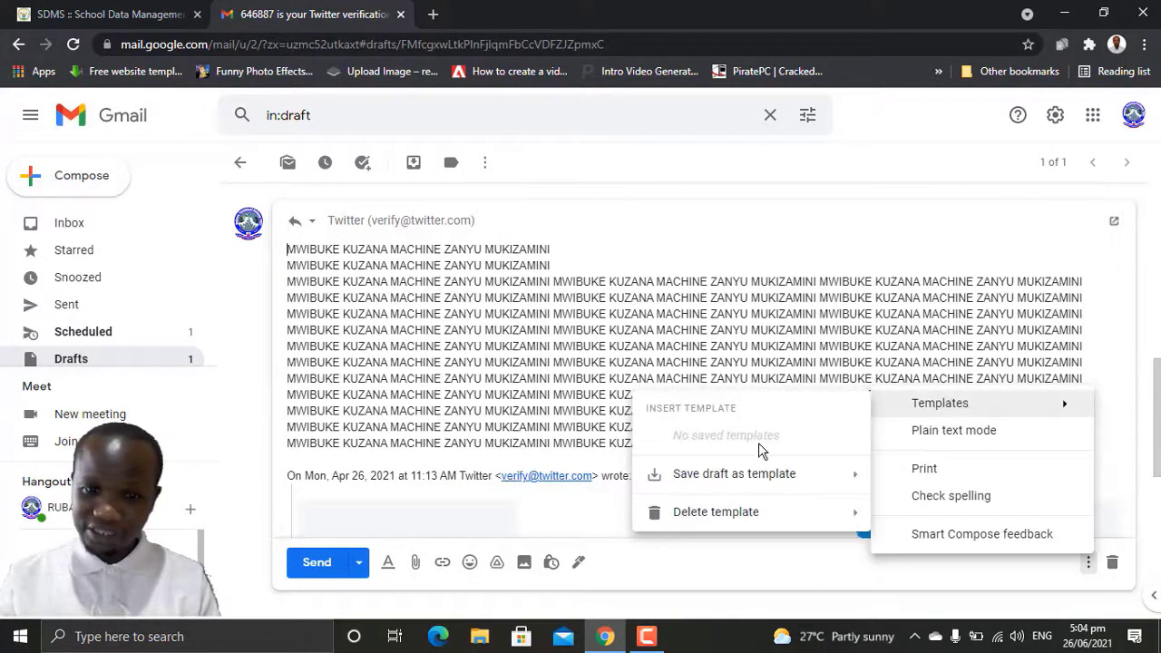
mouse_move(691, 480)
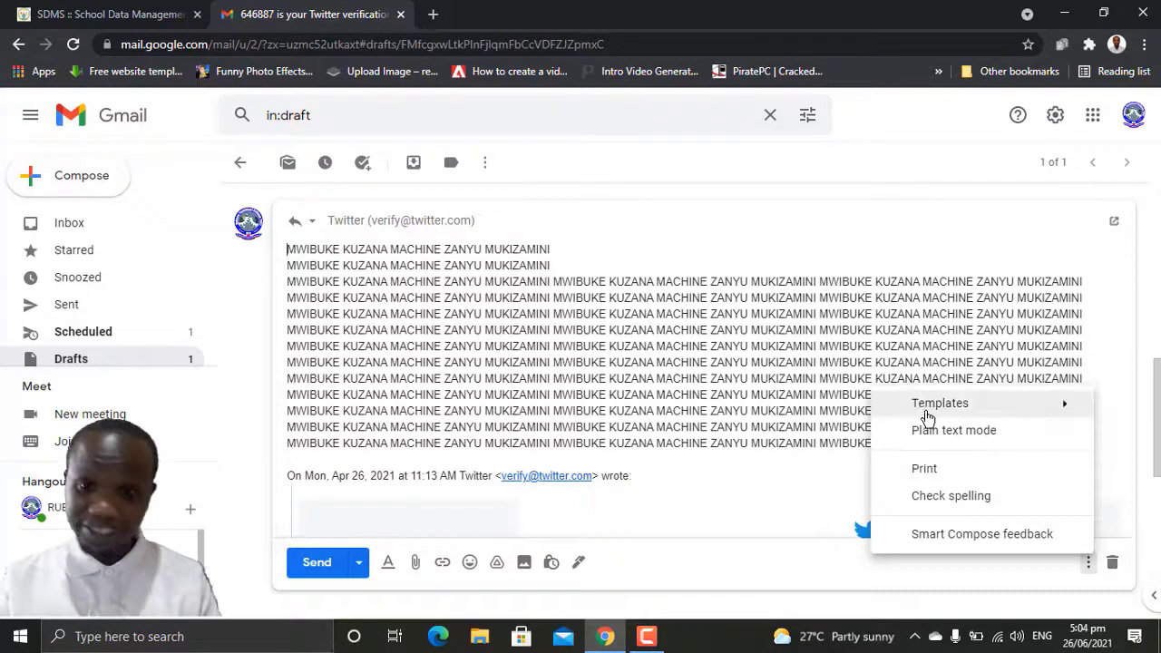
mouse_move(783, 481)
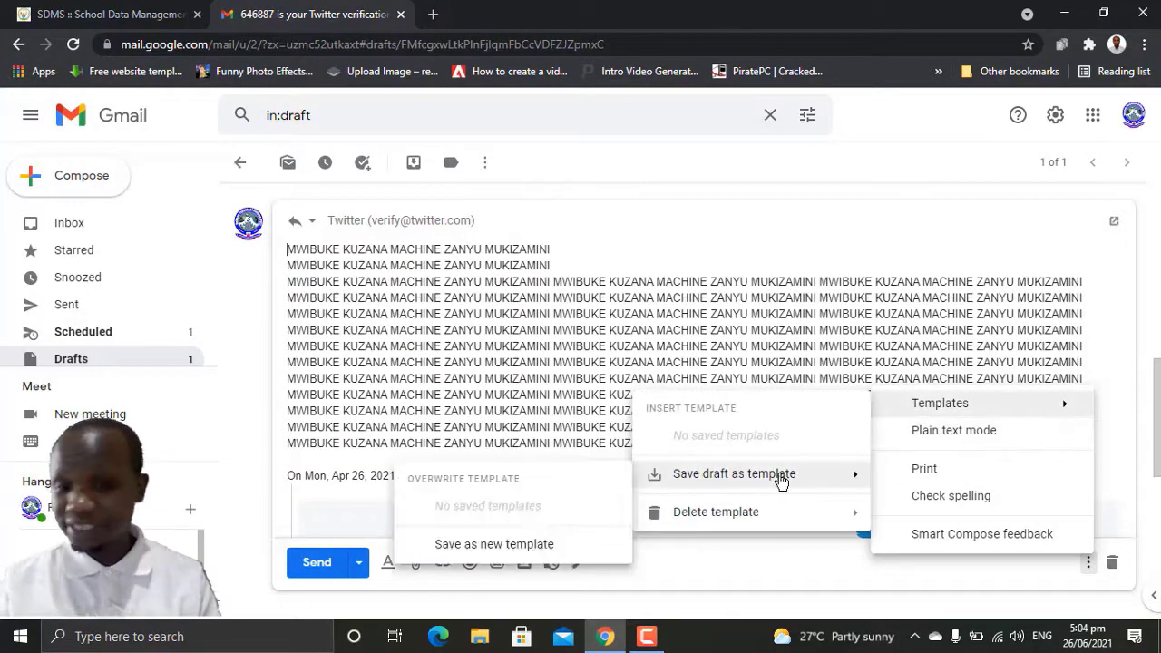
click(492, 546)
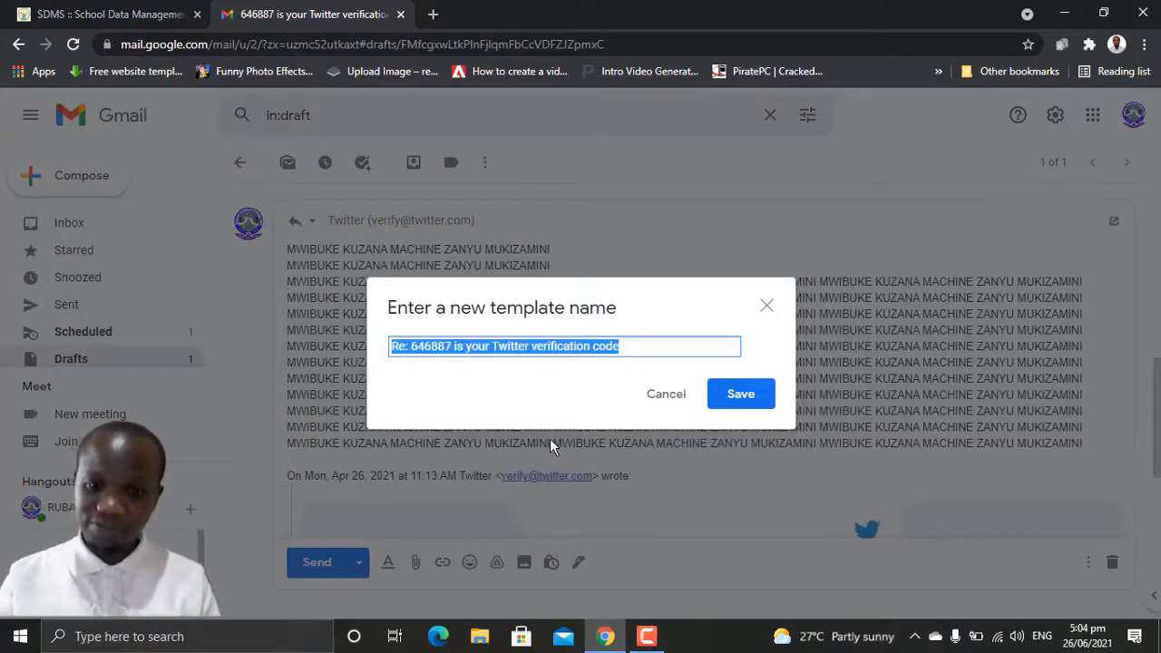
click(534, 349)
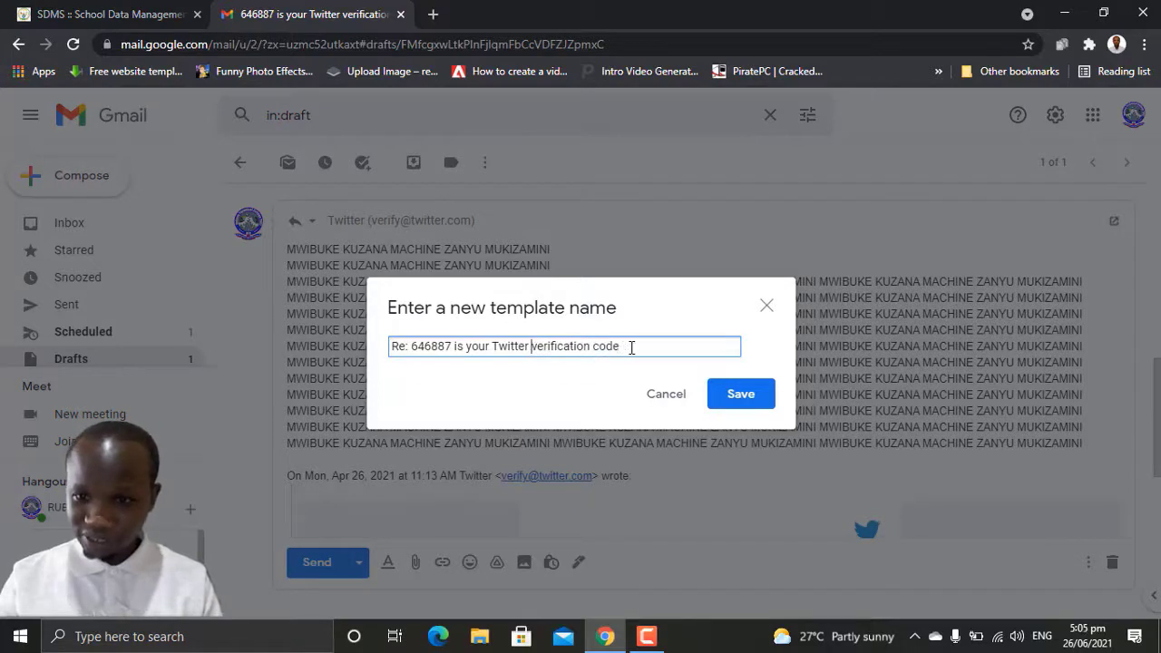
drag(632, 348, 210, 342)
text(KWIB)
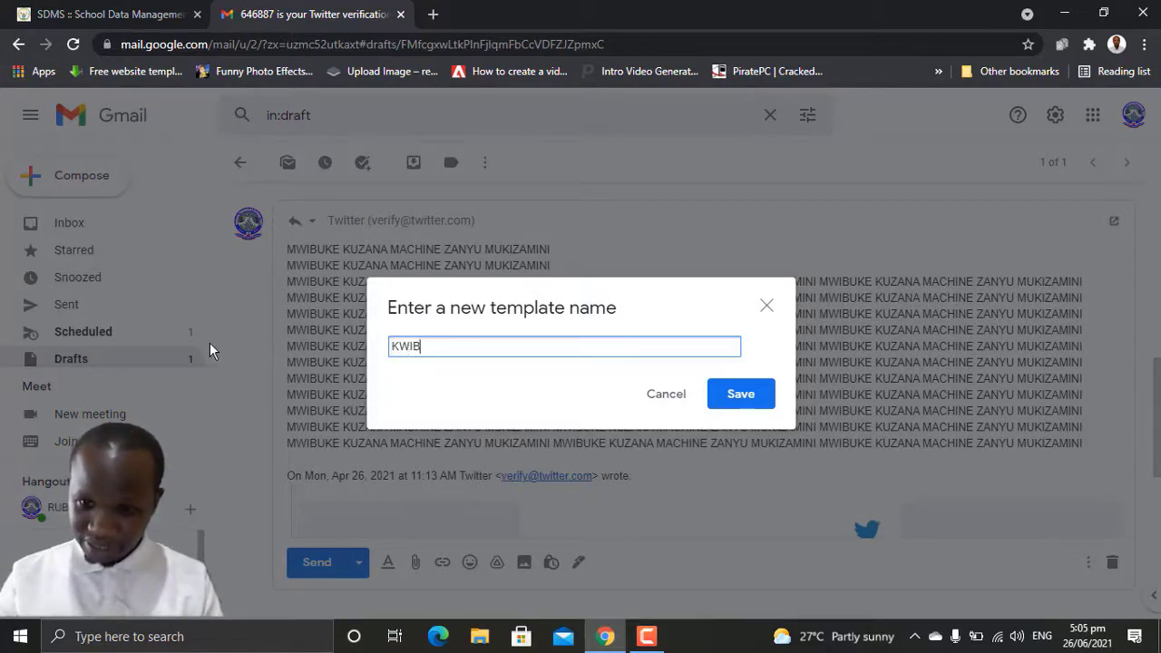
text(UTSA)
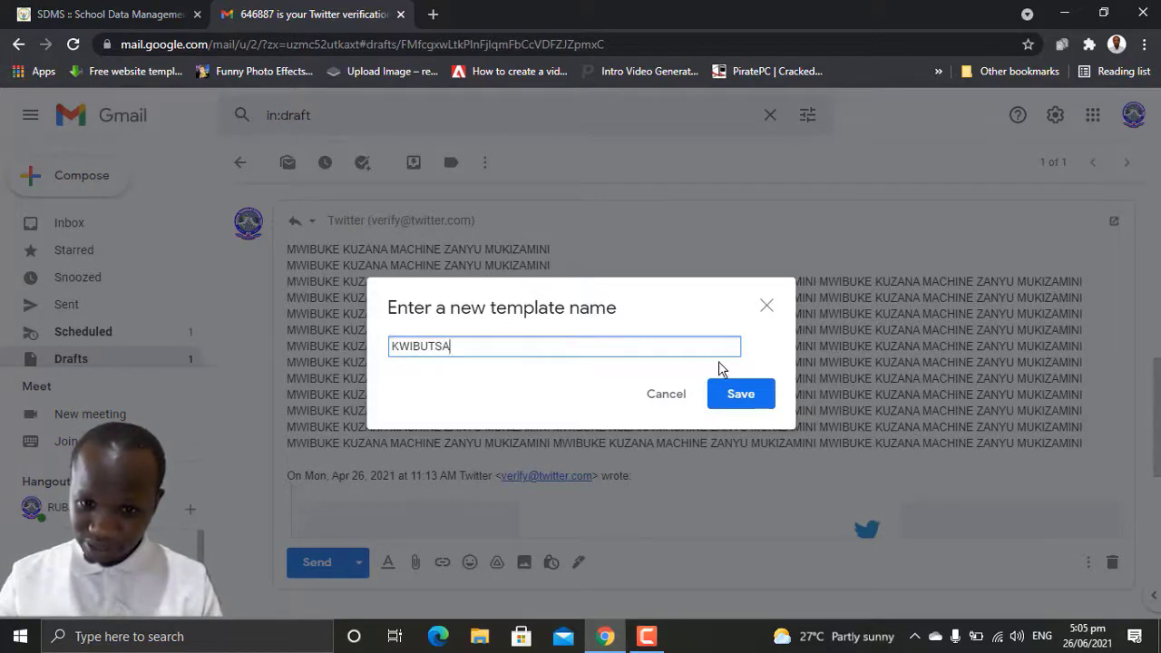
click(741, 393)
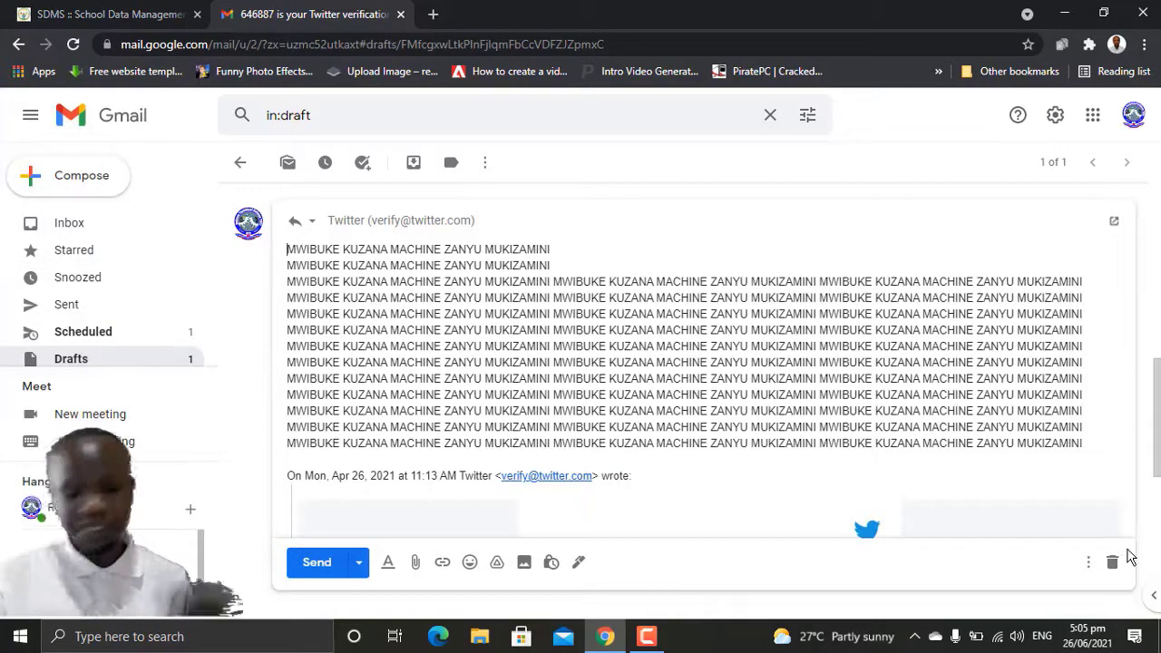
click(1115, 564)
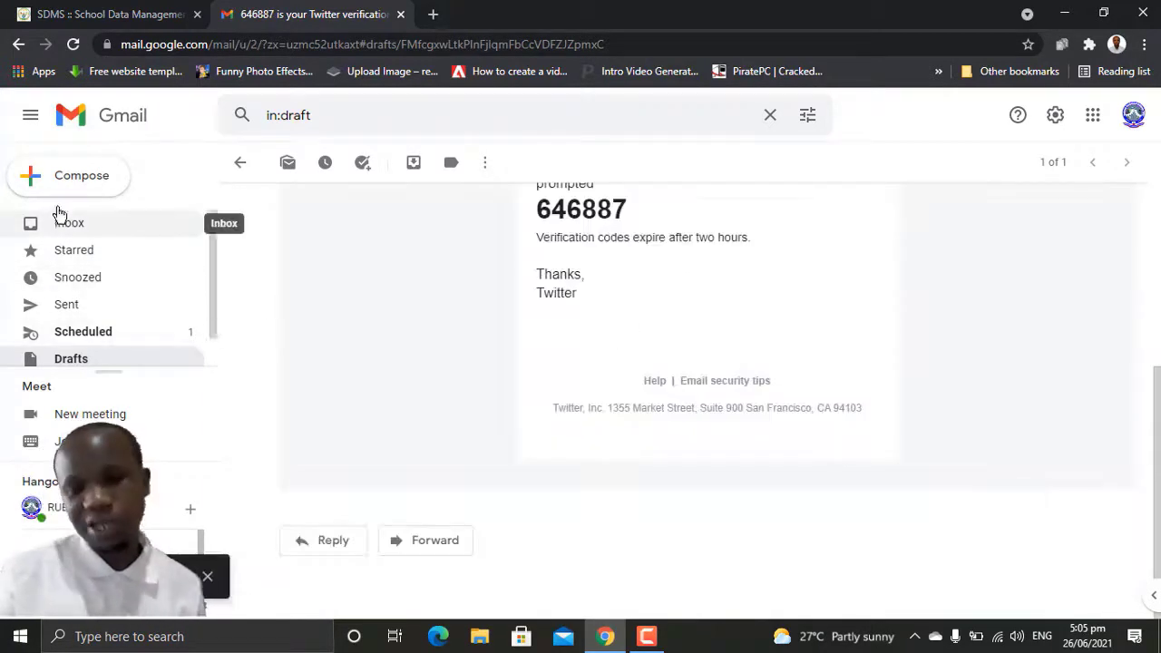
click(81, 178)
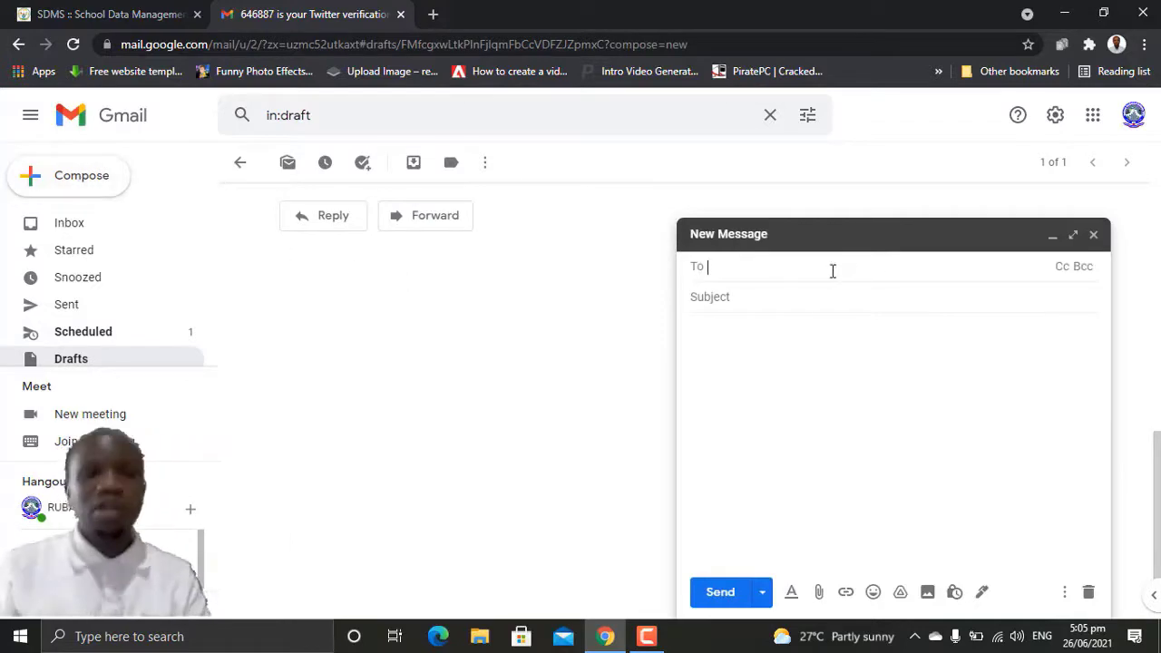
Step: Address the new message to the recipient's Gmail address and enter the subject 'Kwibuts'
text(MAN)
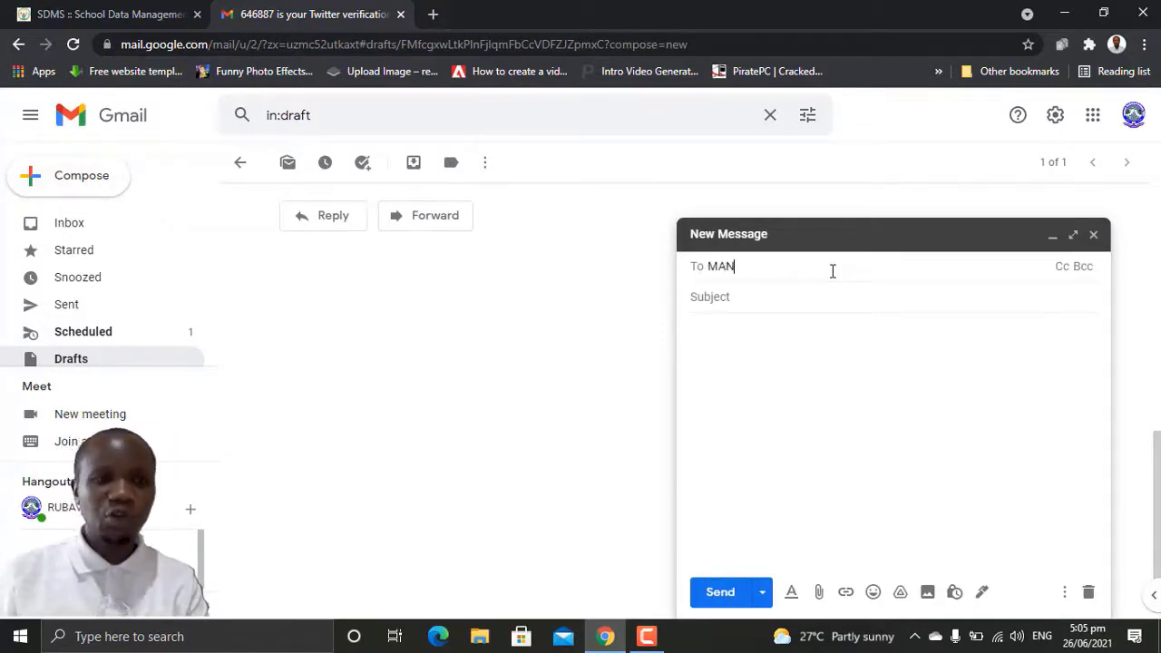
key(BackSpace)
key(BackSpace)
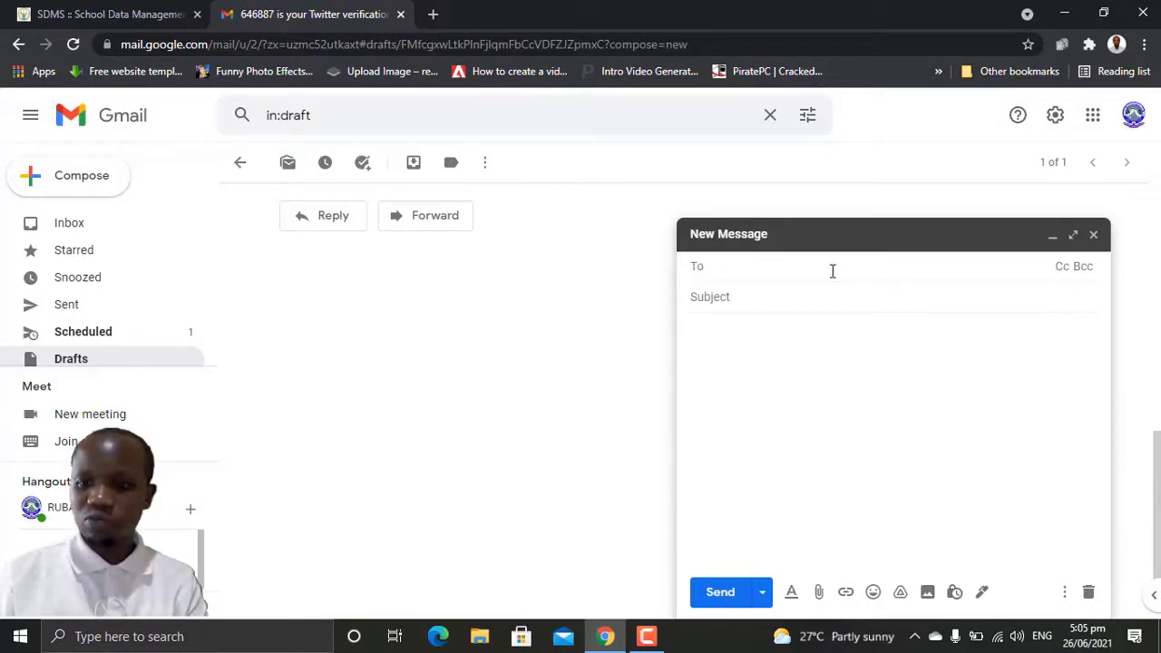
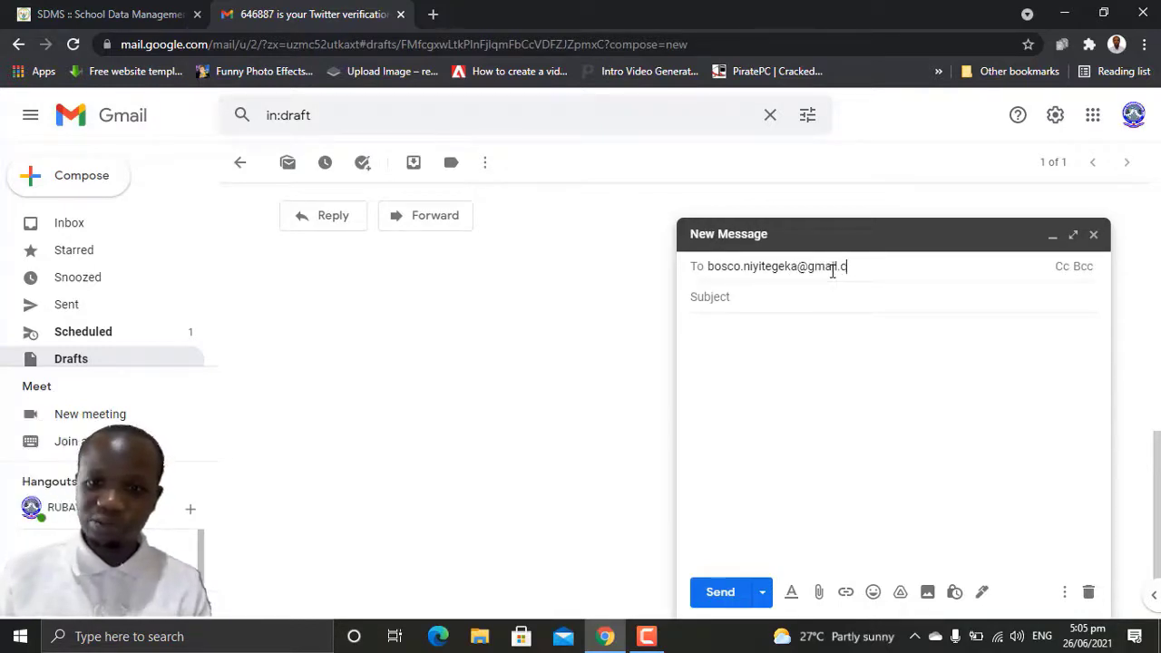
key(Return)
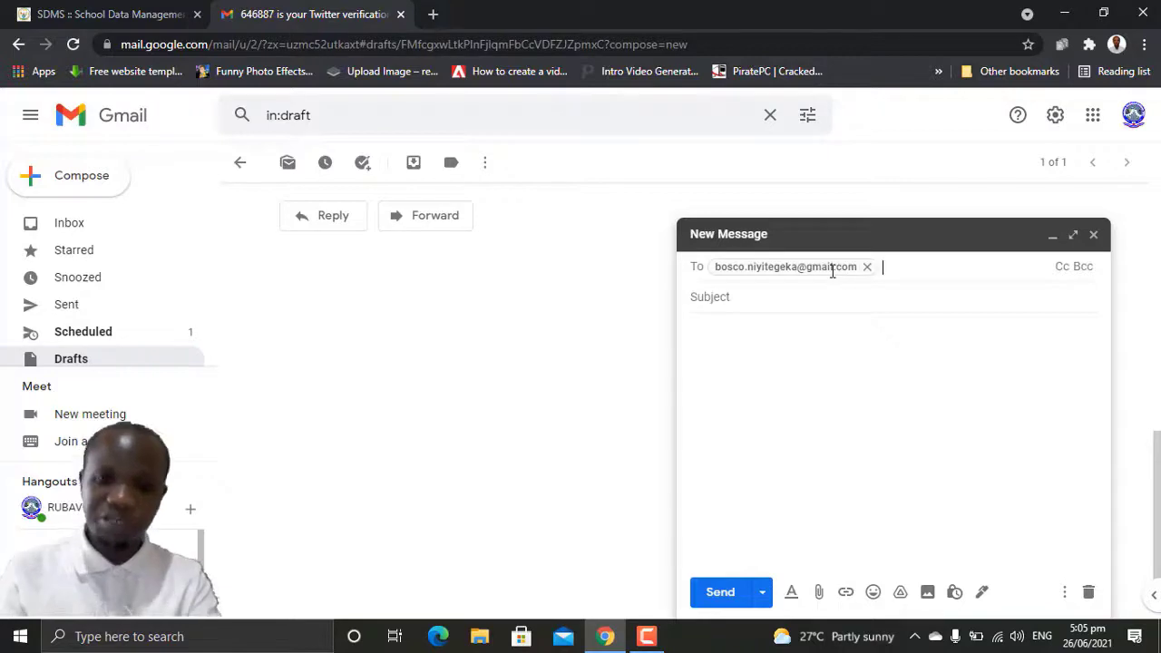
click(736, 305)
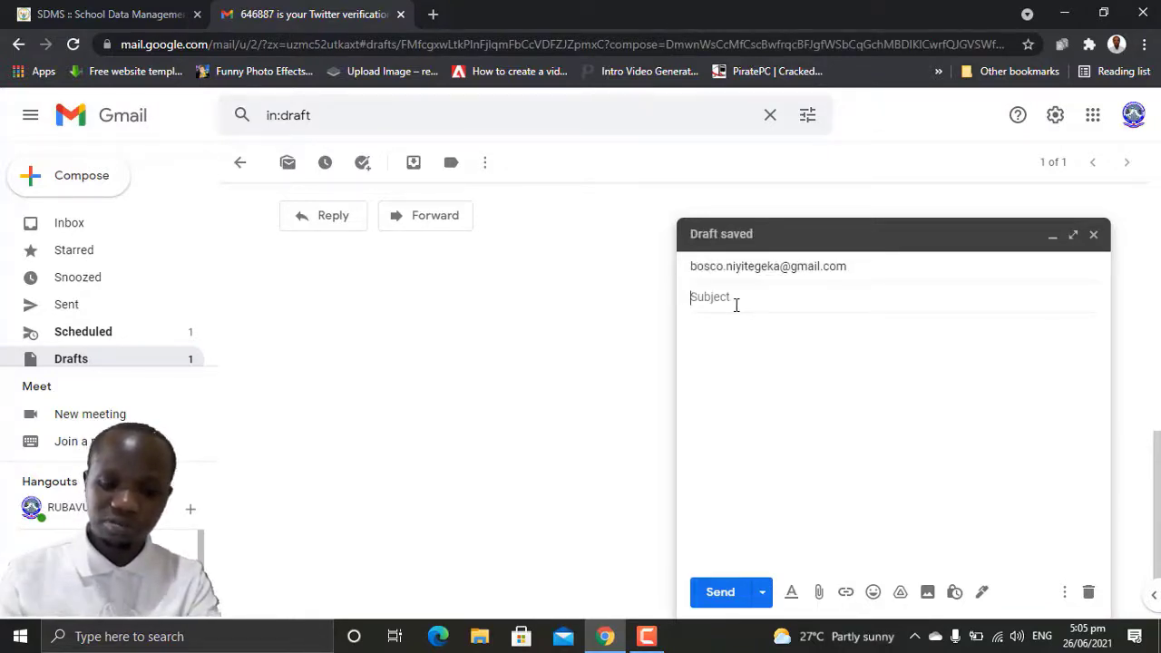
text(Kwibutsa)
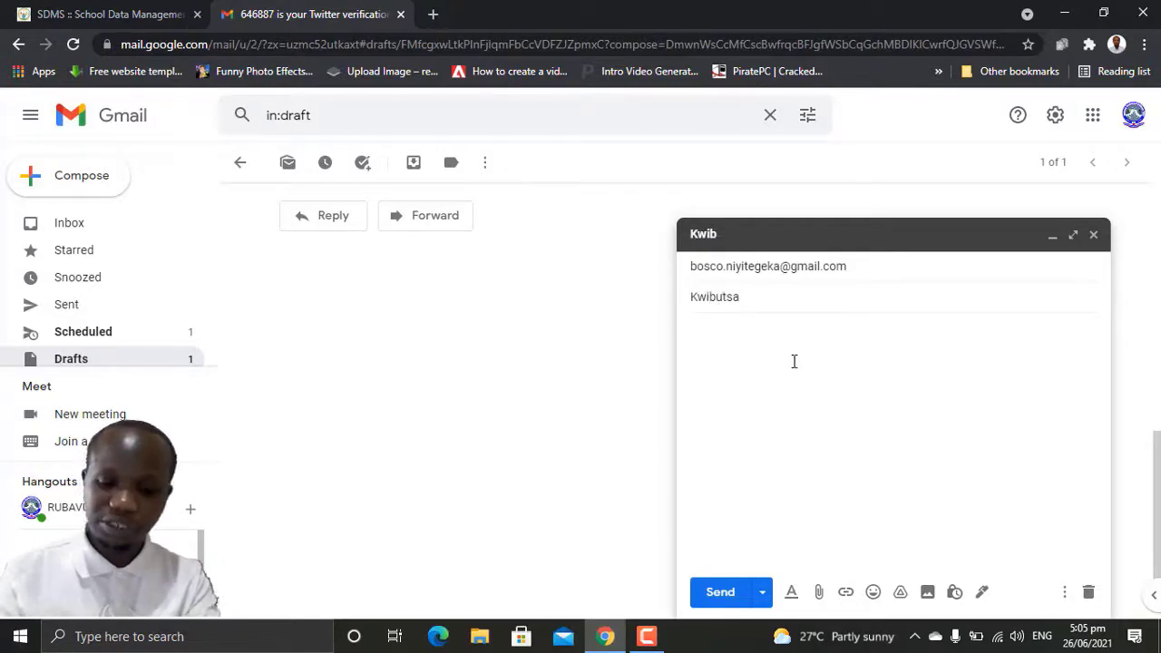
click(793, 363)
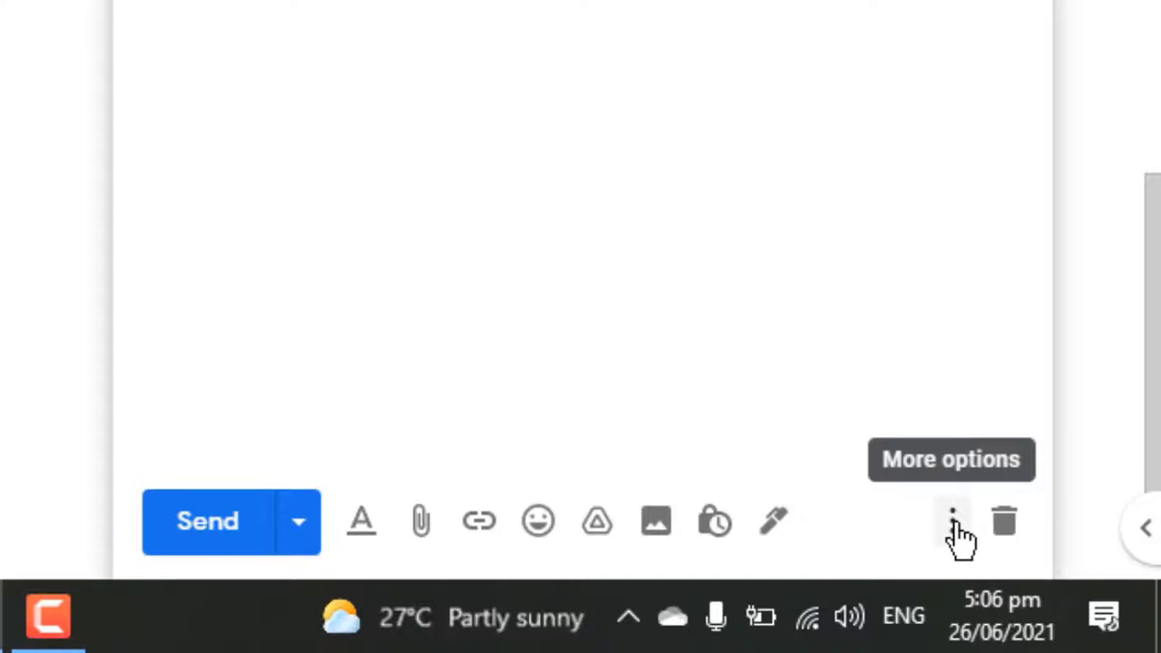
click(953, 527)
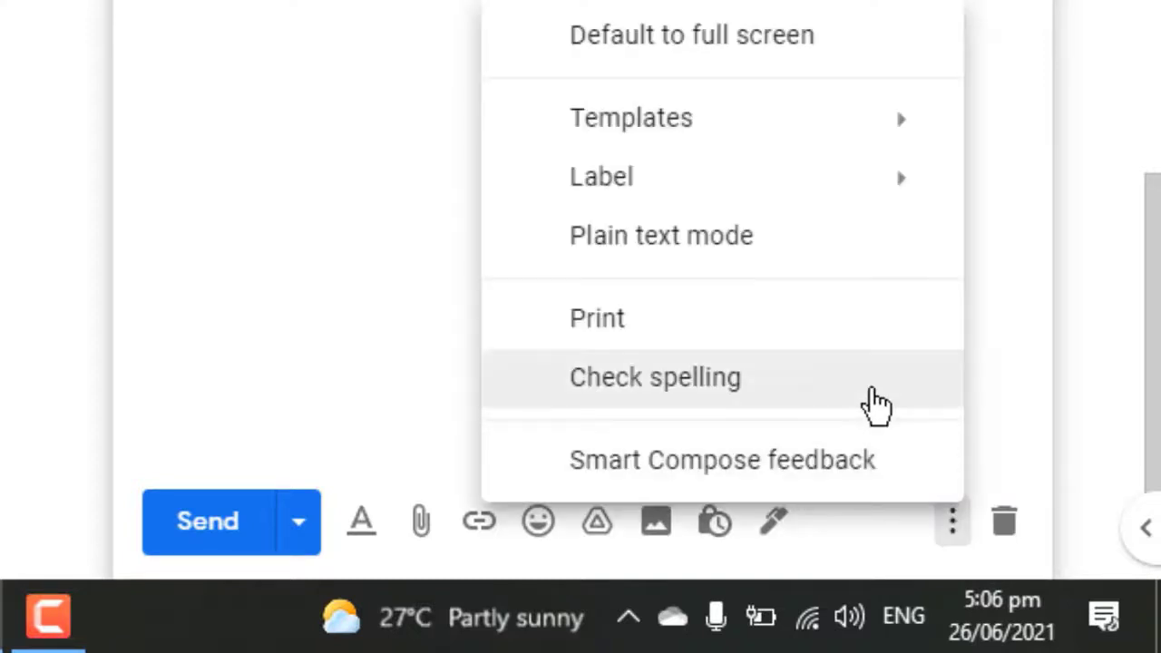
mouse_move(657, 128)
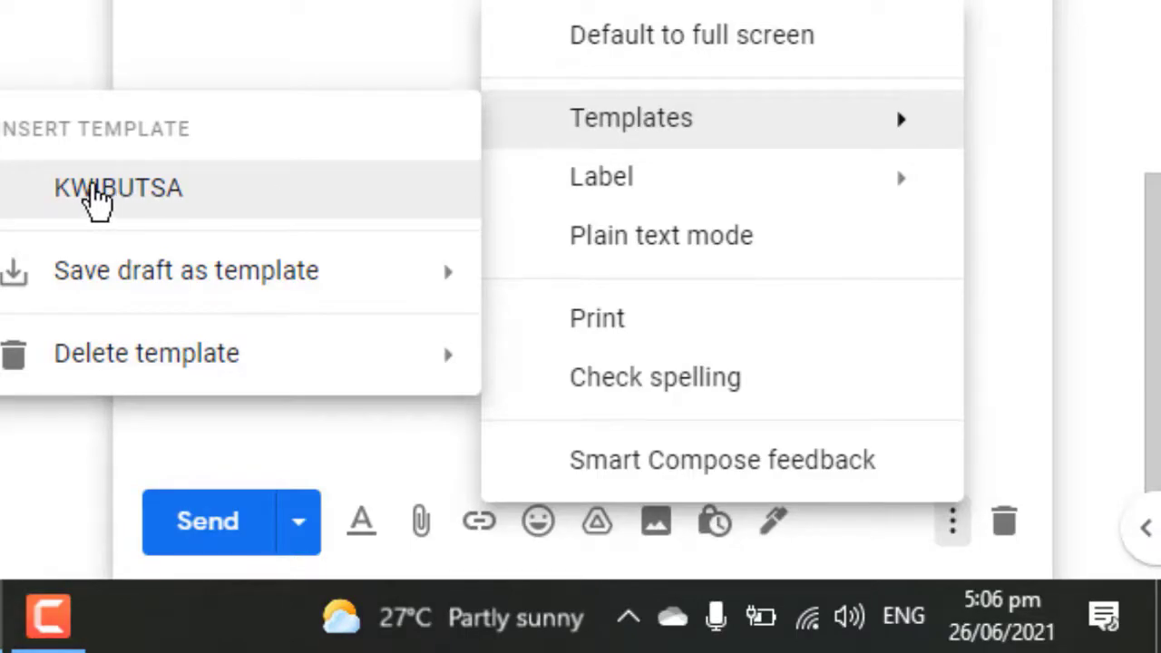
click(96, 191)
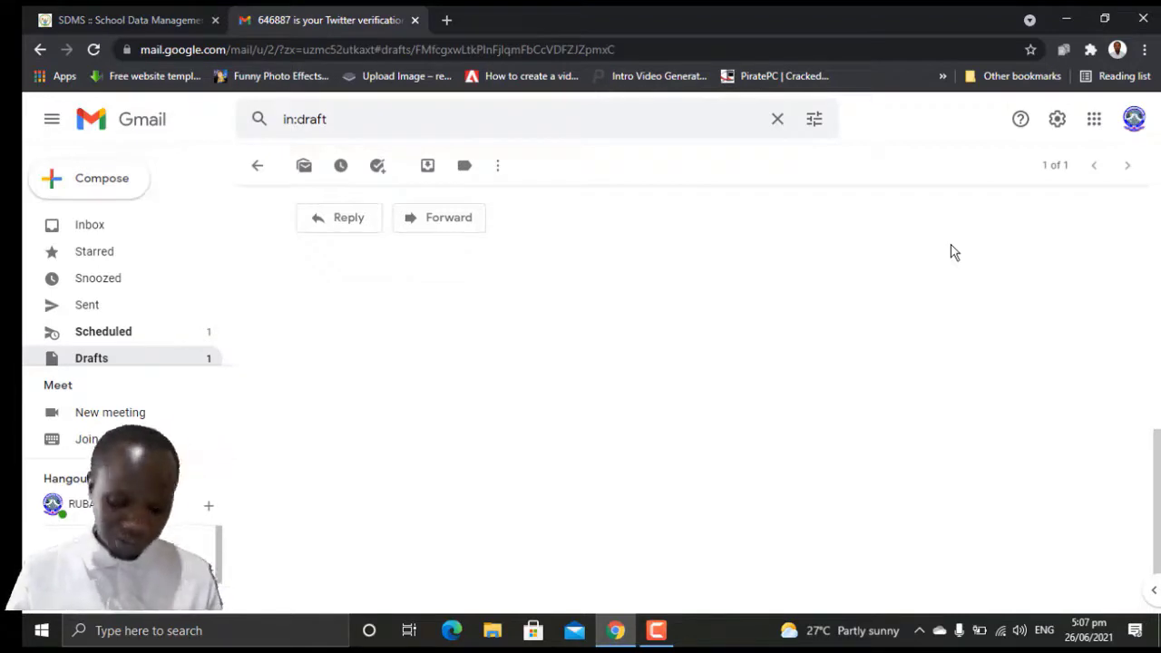
Step: Pick the stacked metal pipes photo from the full theme list and save it
click(1058, 119)
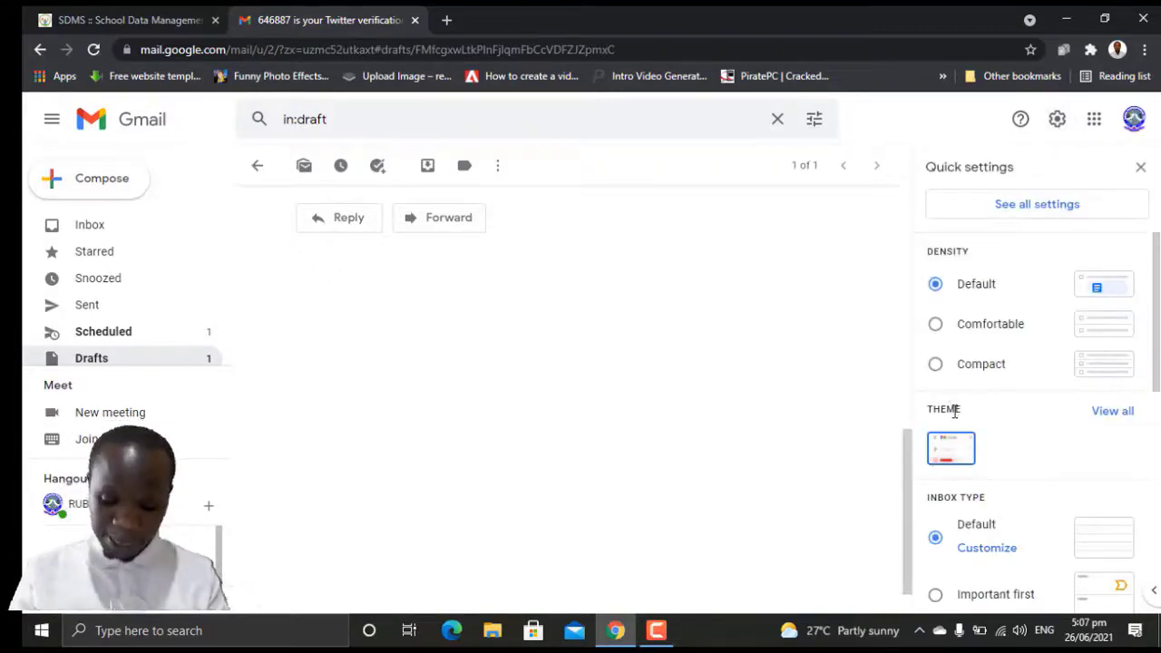
click(1111, 412)
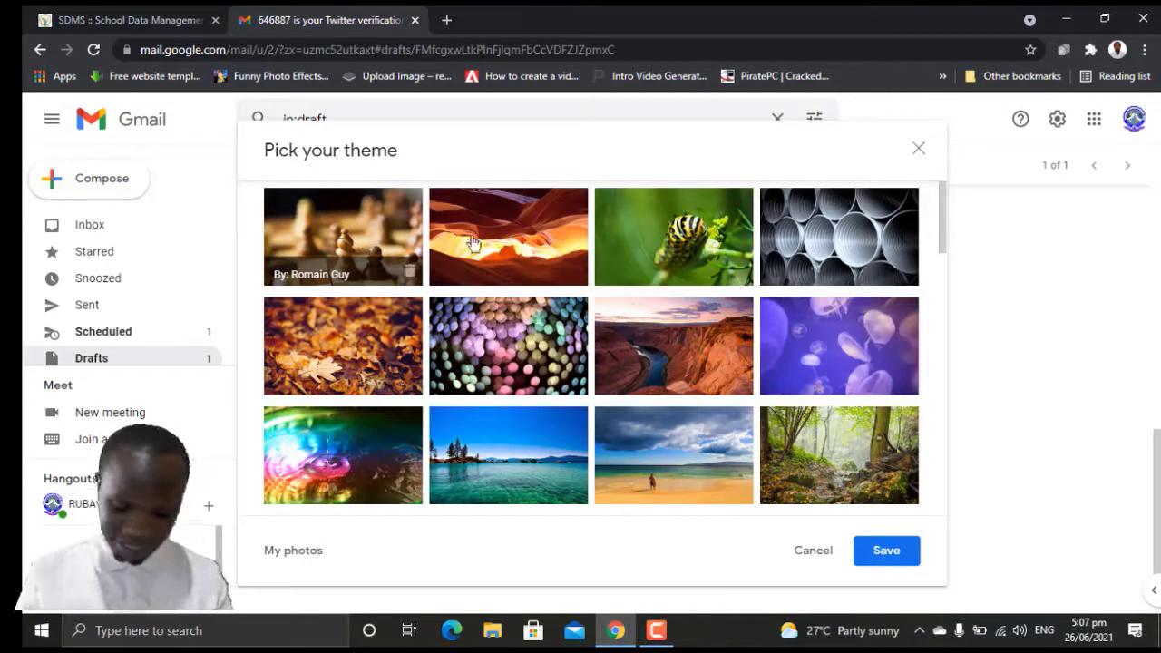
click(850, 237)
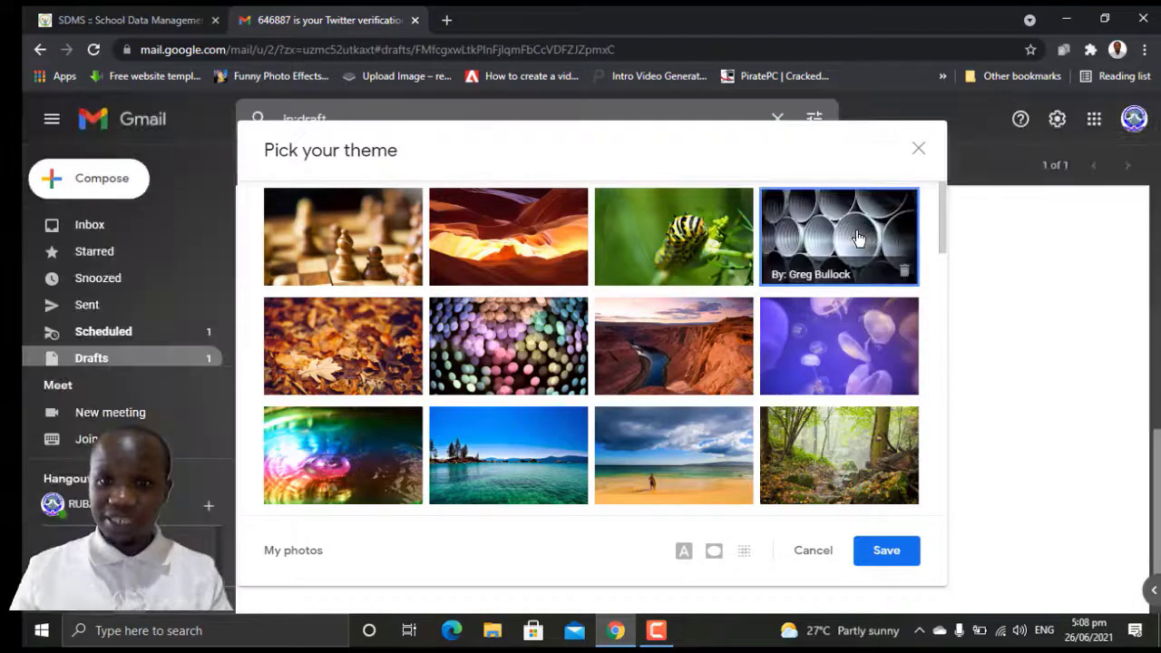
click(919, 149)
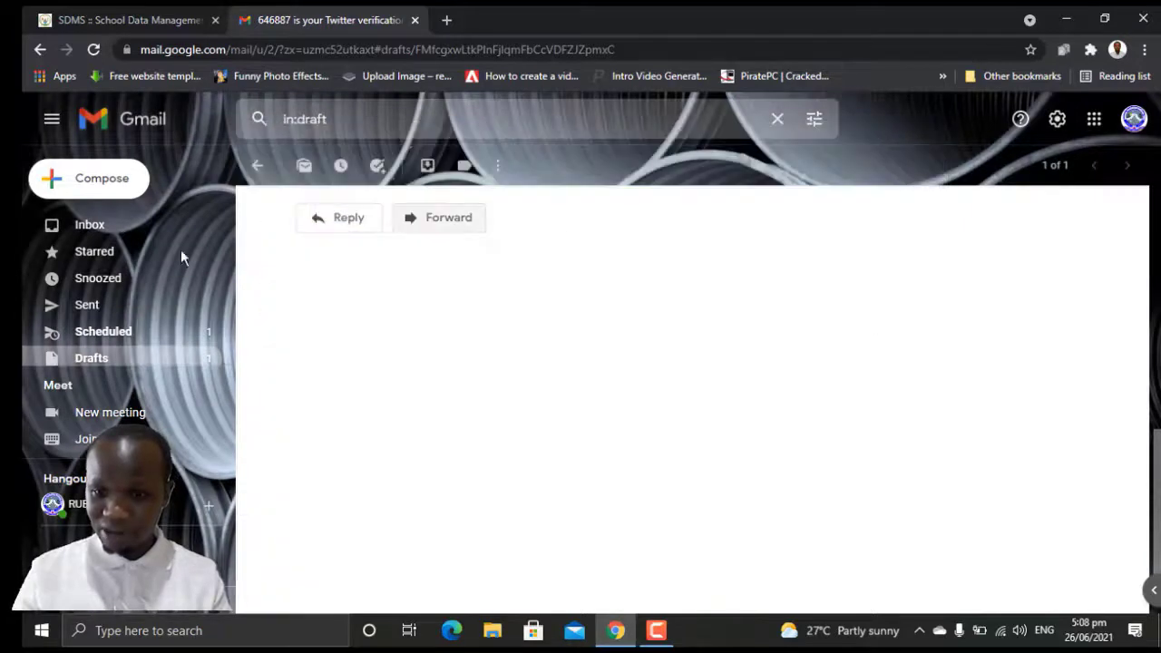
Step: Back in the inbox, replace the pipes photo with the plain Dark theme and save it
click(90, 225)
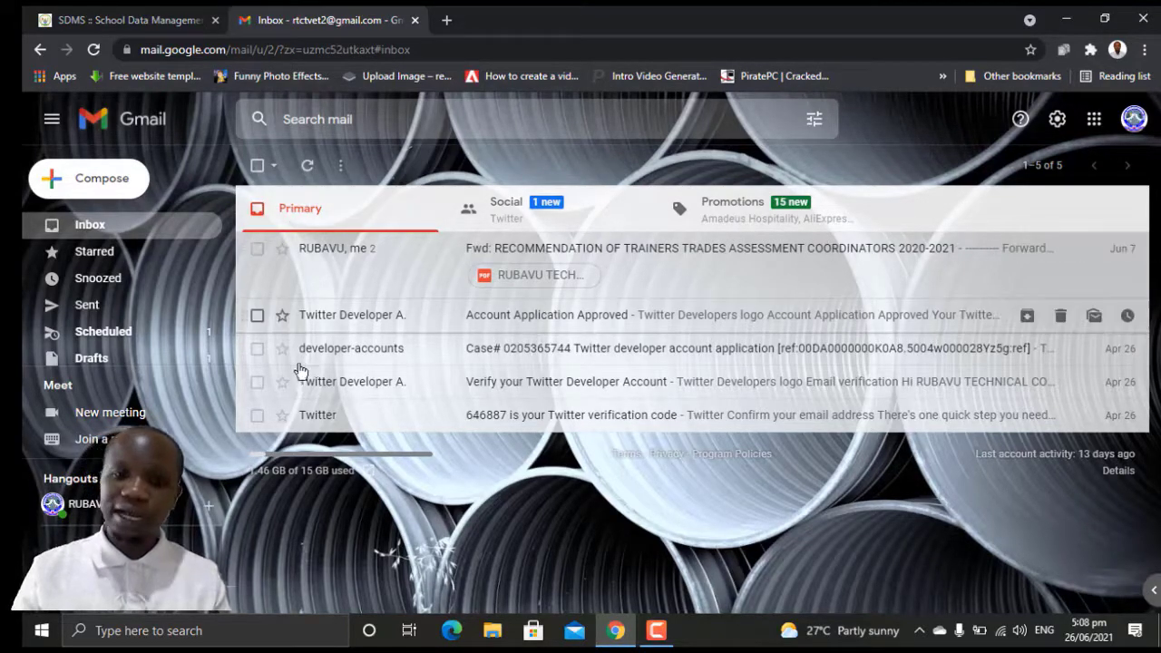
click(1058, 119)
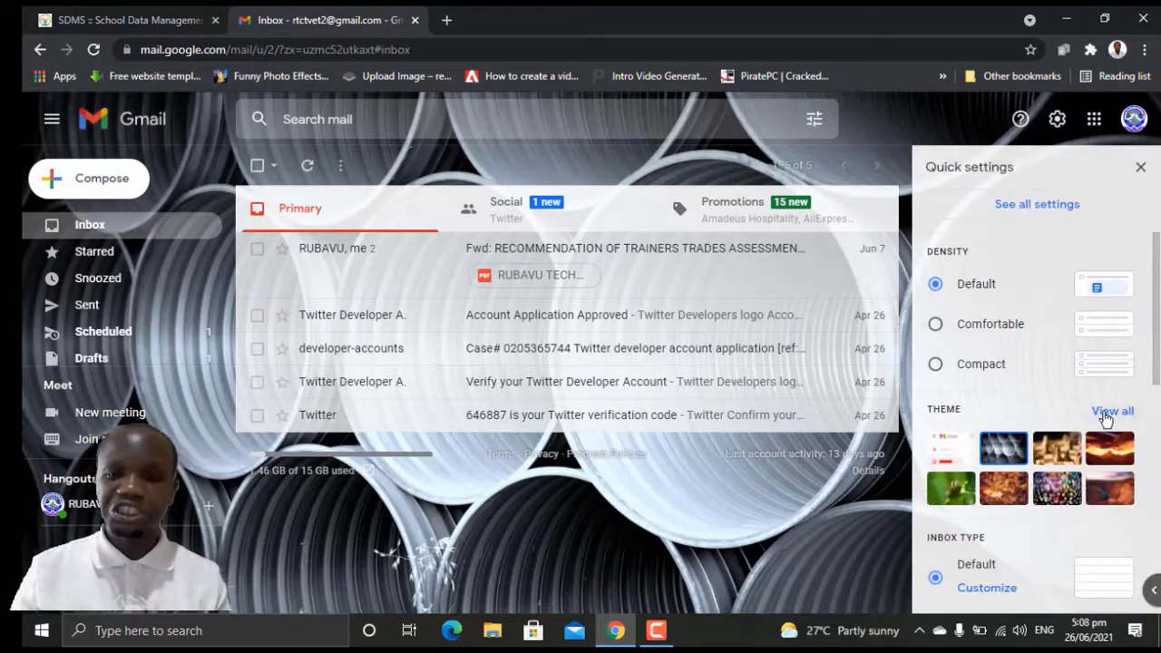
click(1111, 412)
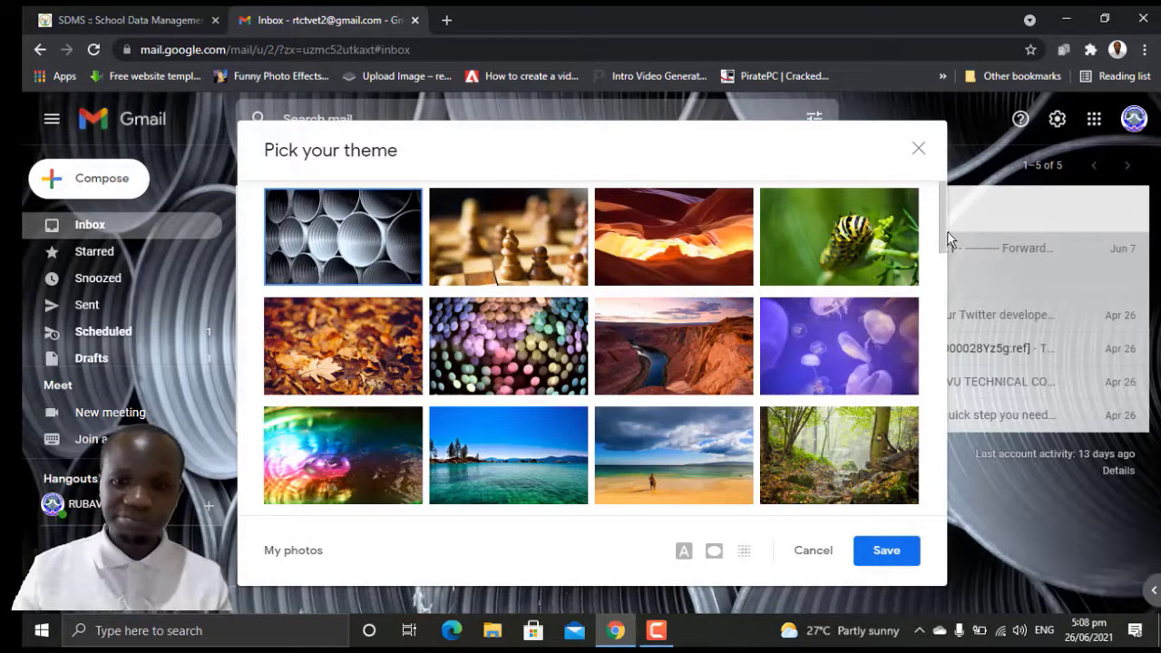
drag(944, 227, 942, 332)
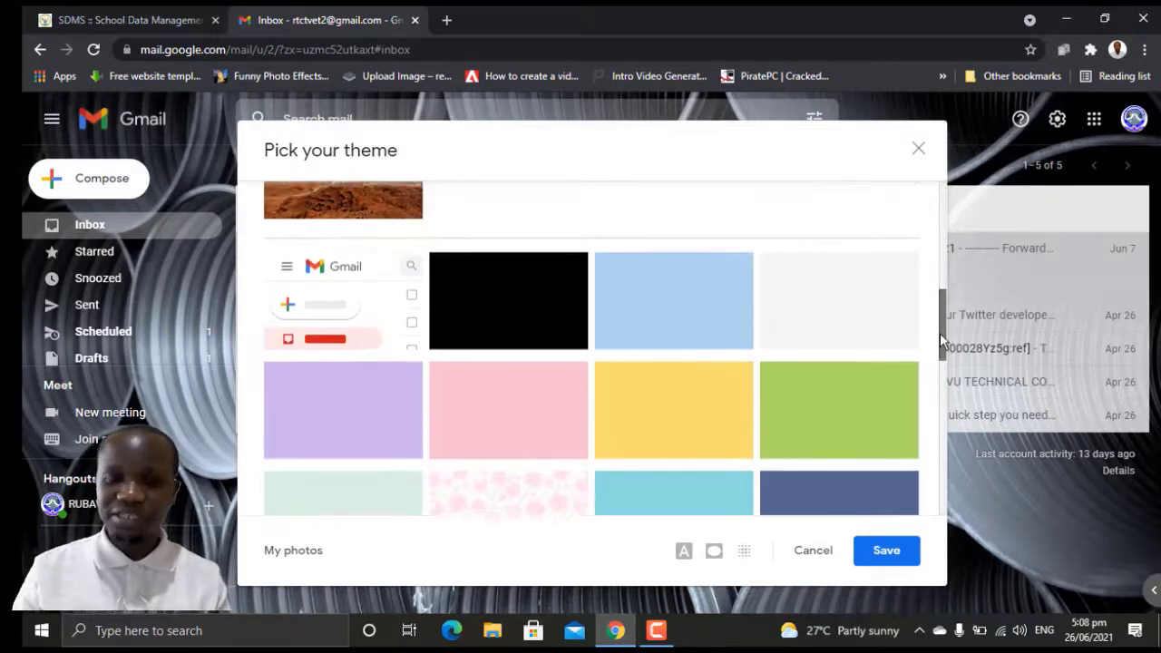
click(497, 304)
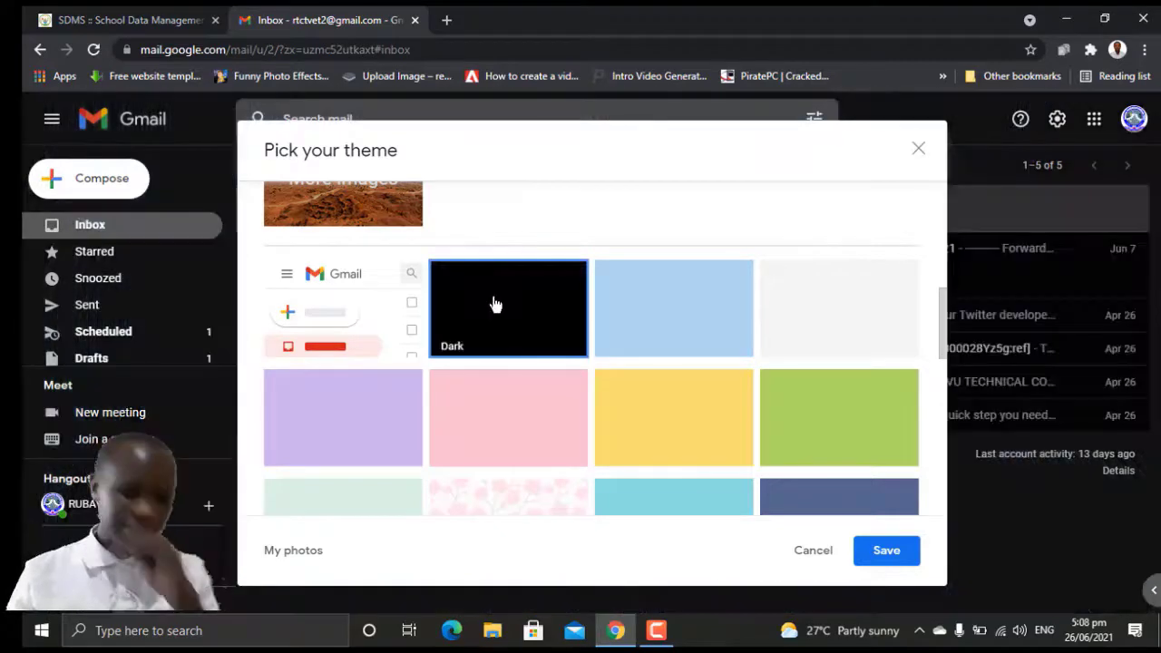
click(886, 551)
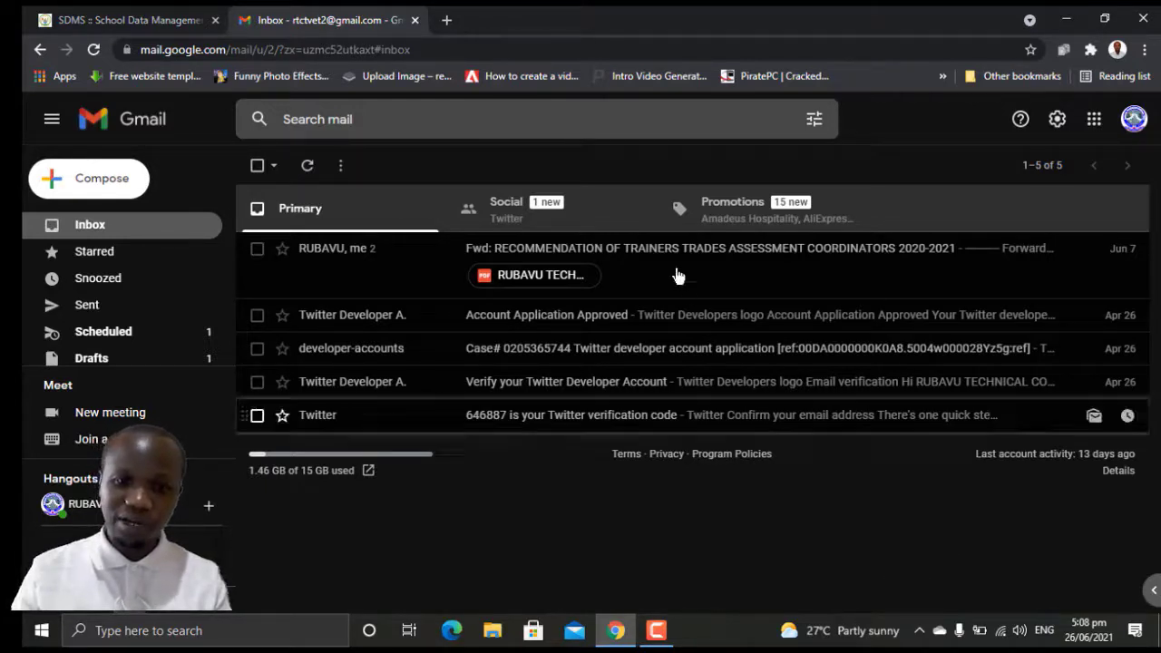
drag(679, 274, 643, 316)
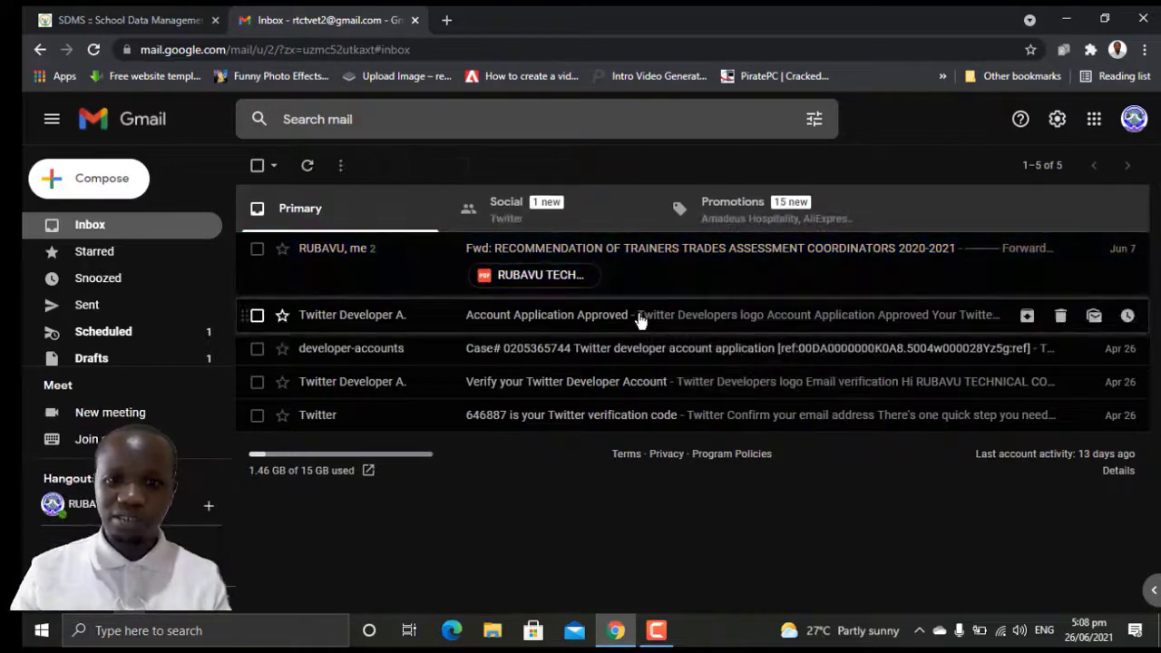
click(641, 321)
scroll(1134, 384, down, 3)
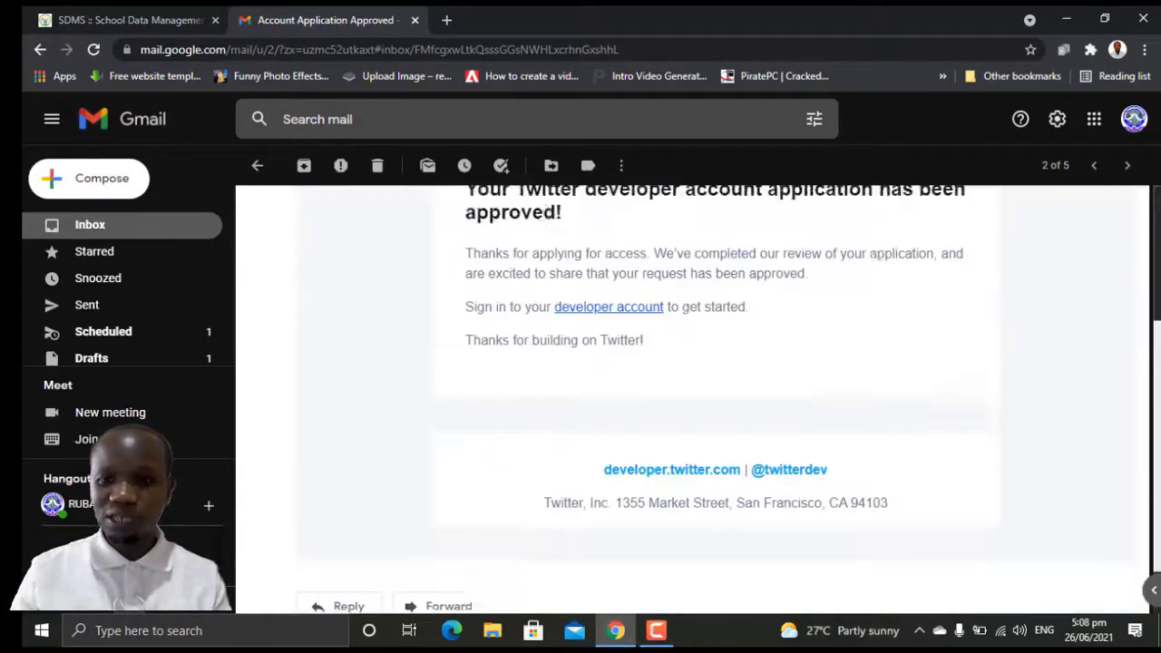
scroll(1134, 385, up, 3)
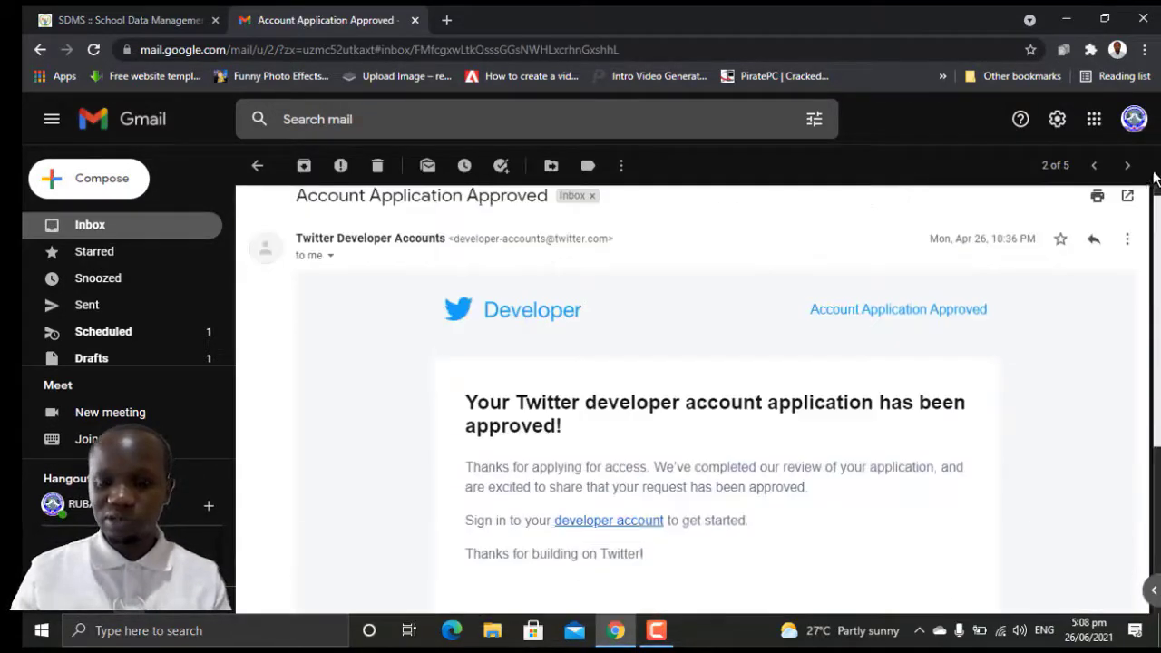
click(156, 231)
click(530, 357)
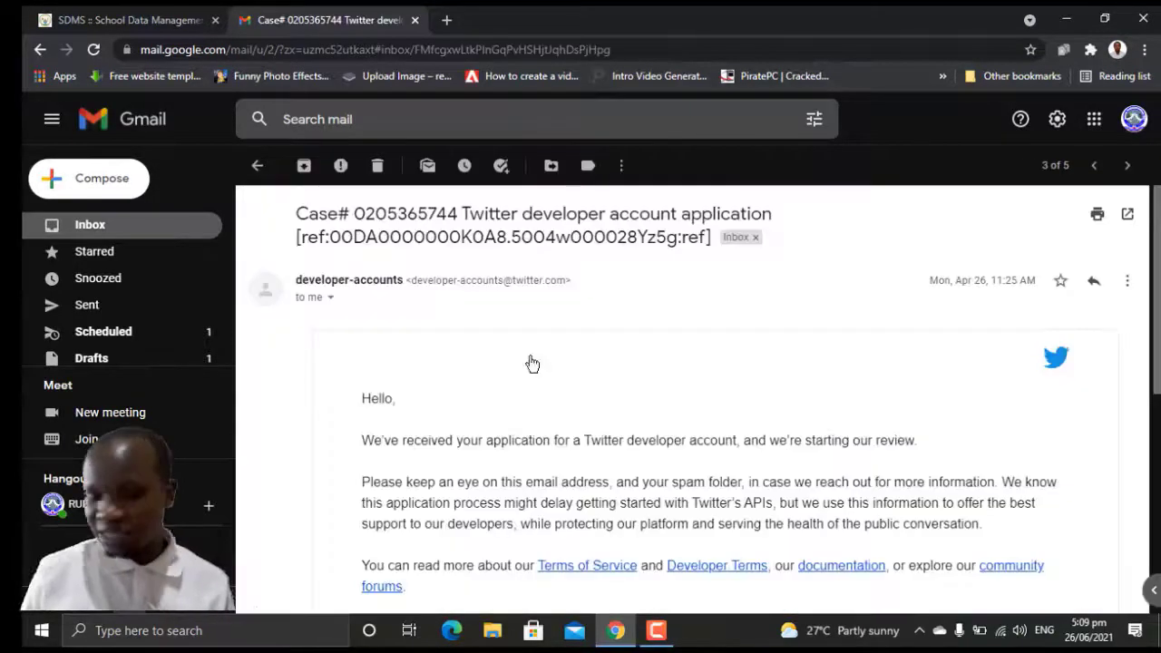
scroll(1157, 328, down, 5)
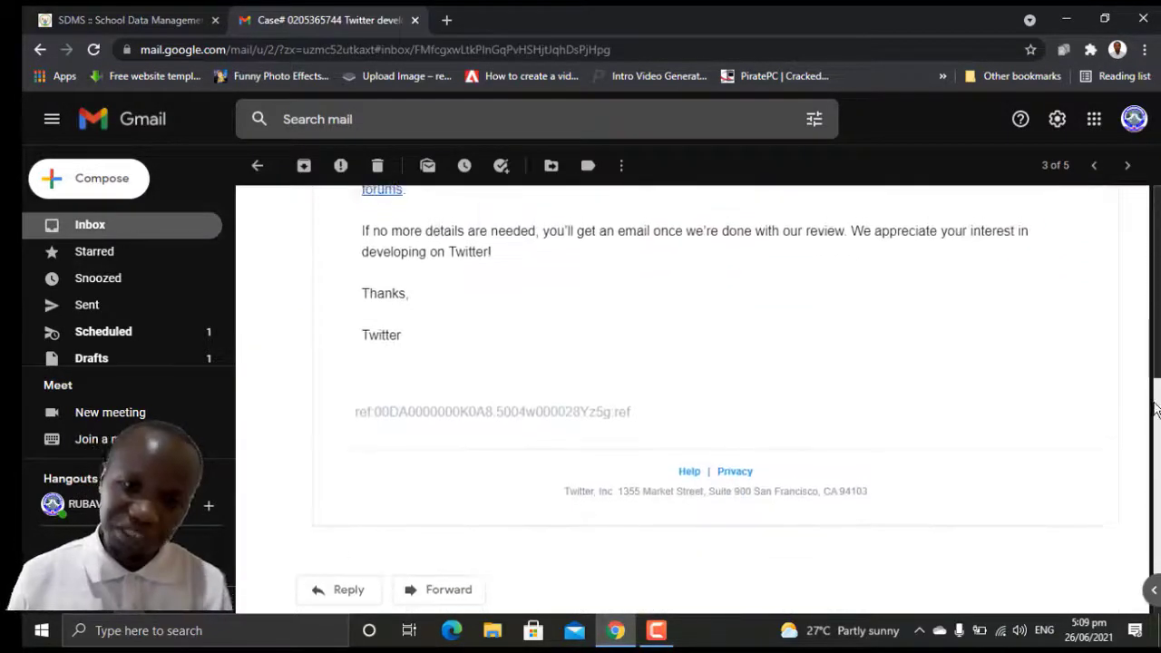
scroll(902, 212, up, 5)
click(164, 238)
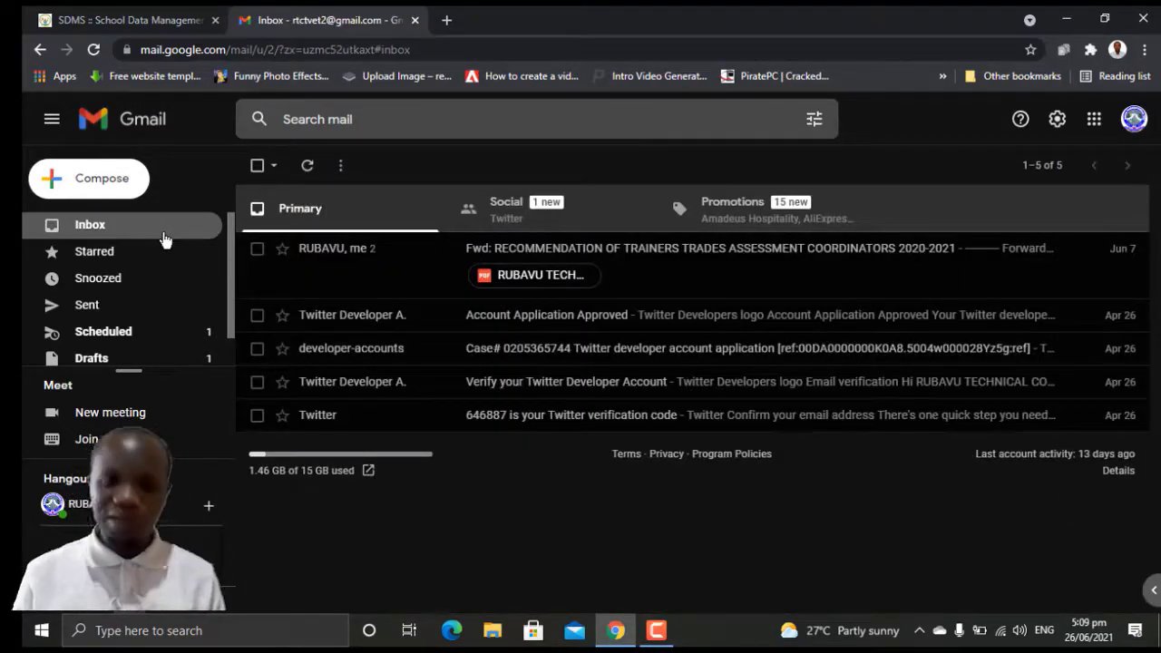
Step: From quick settings, try the default, green insect and autumn leaves themes, ending on autumn leaves
click(1057, 118)
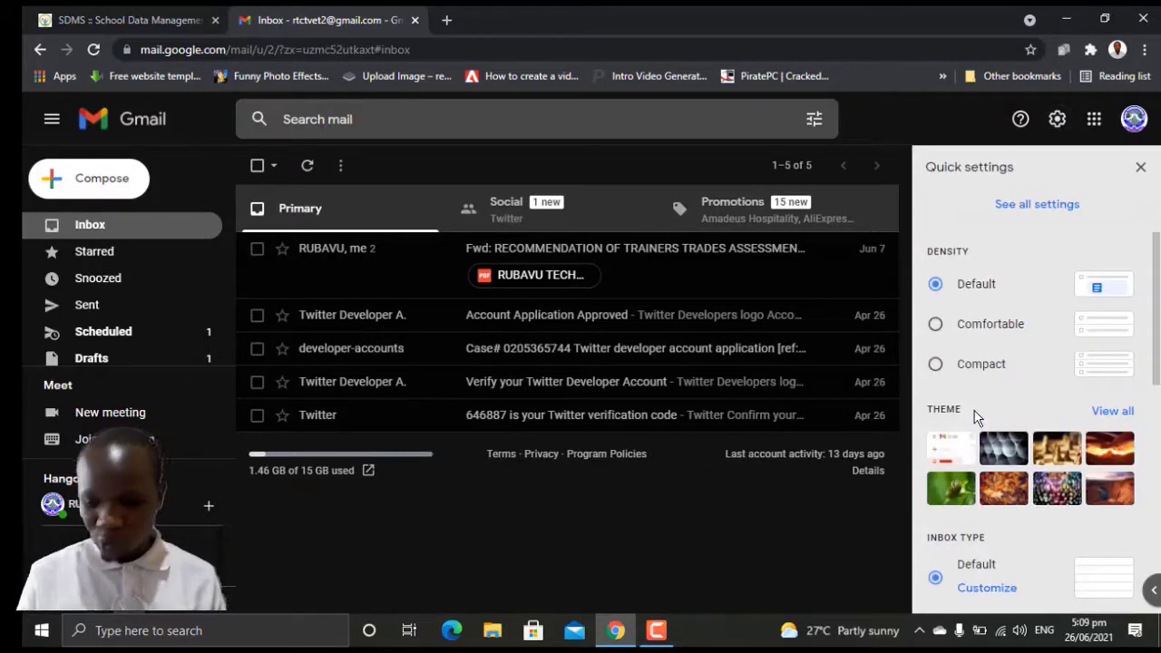
click(951, 448)
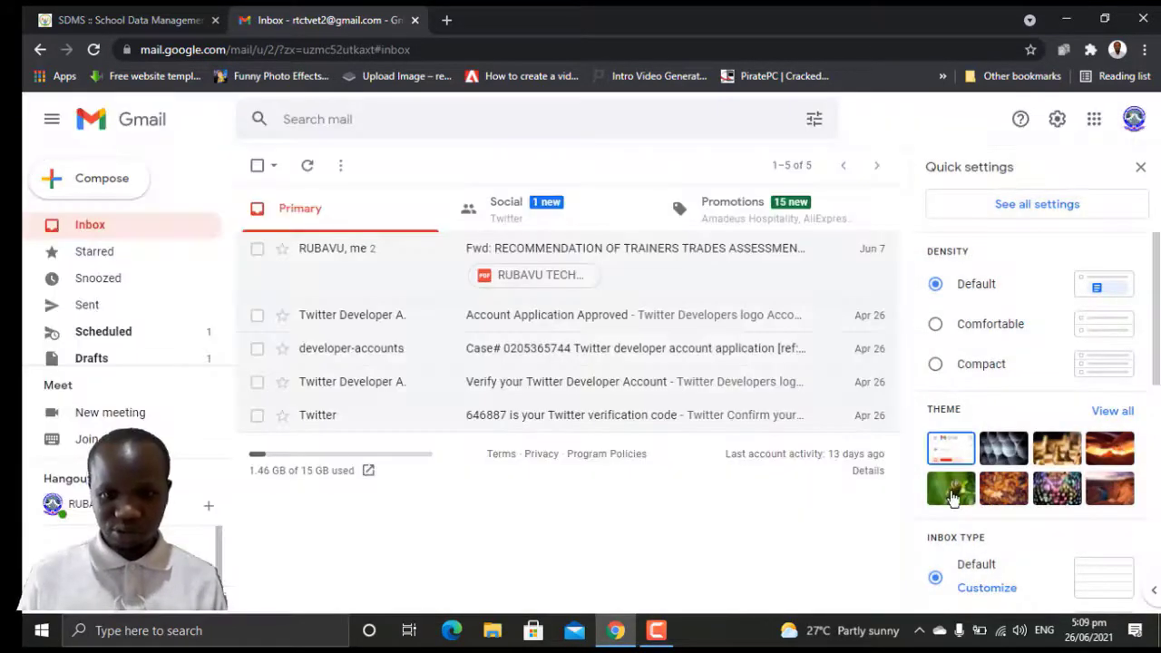
click(951, 490)
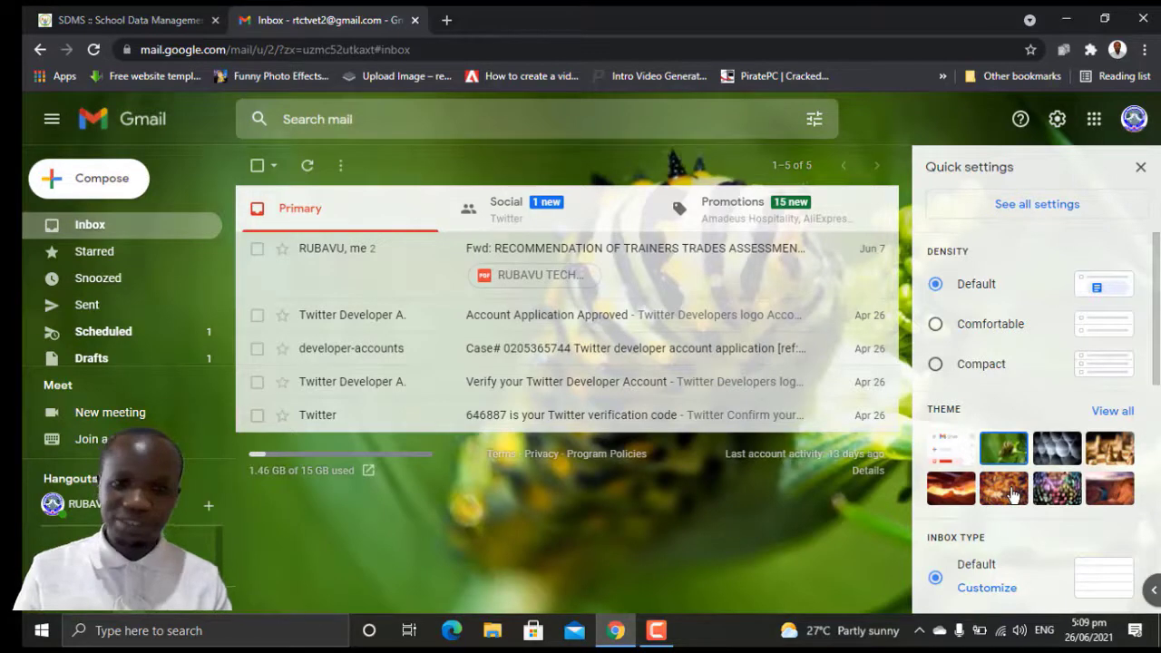
click(1013, 494)
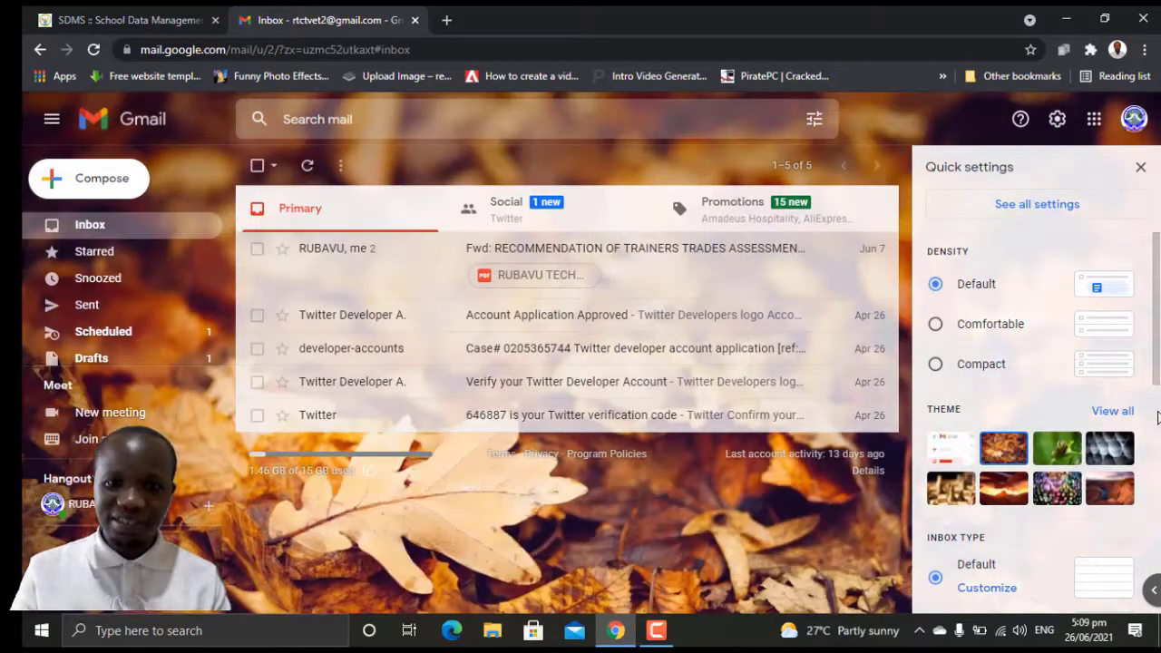
Step: Open the full Pick your theme gallery with View all
scroll(1156, 409, down, 2)
scroll(1156, 409, down, 4)
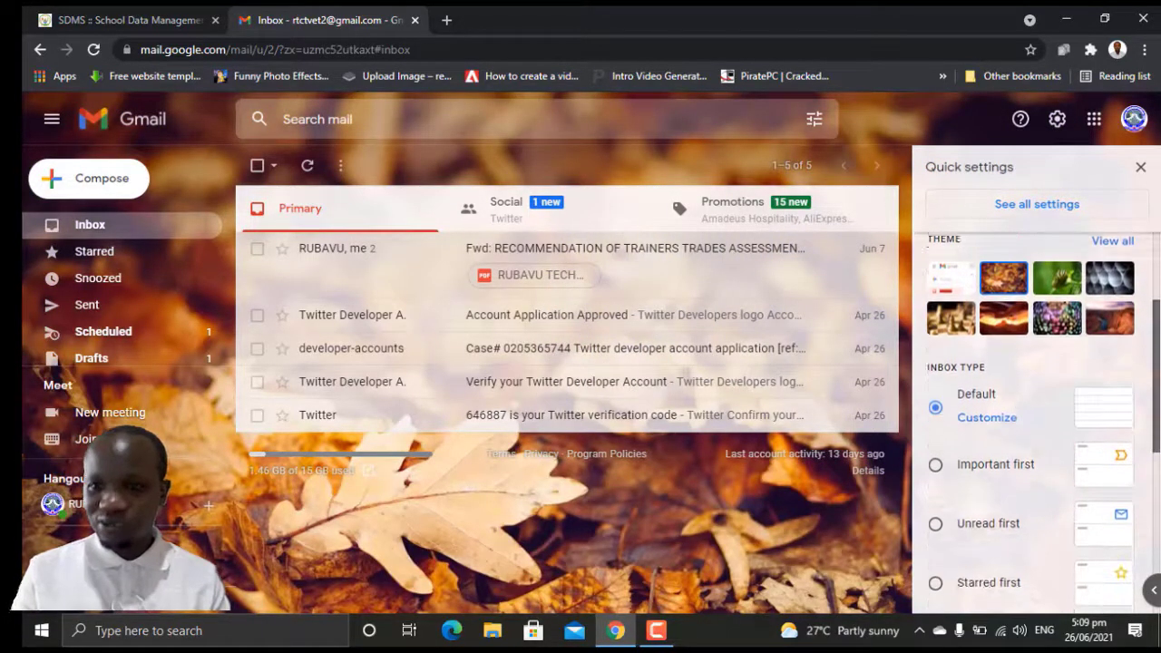
scroll(1037, 424, down, 2)
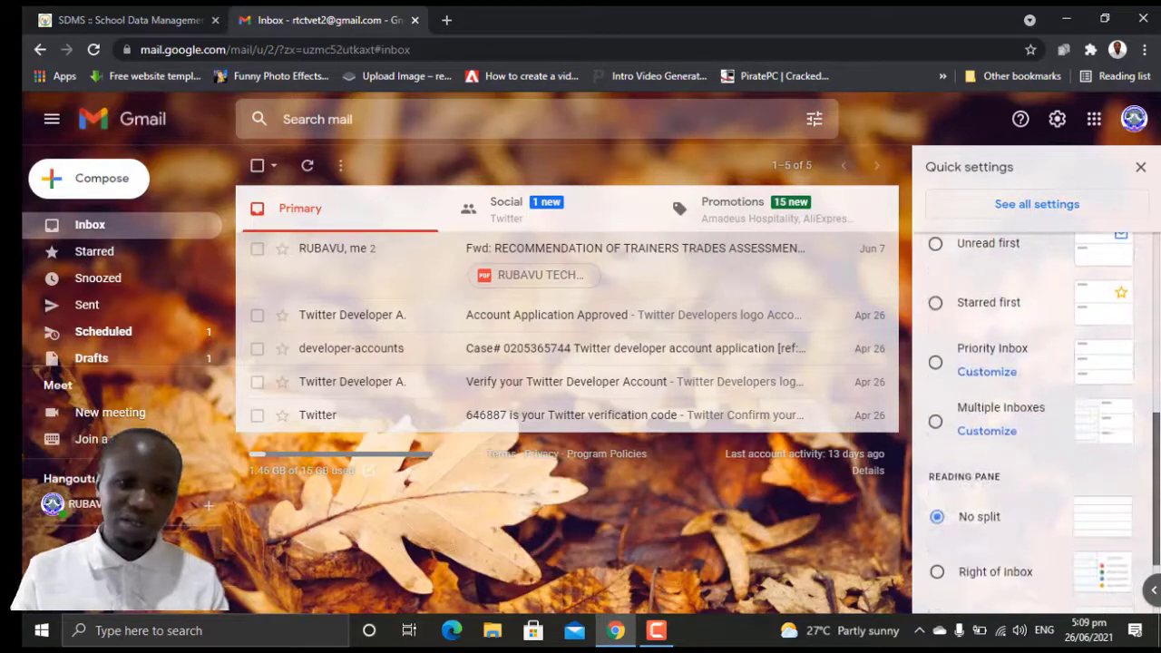
scroll(1037, 424, up, 3)
scroll(1140, 376, up, 2)
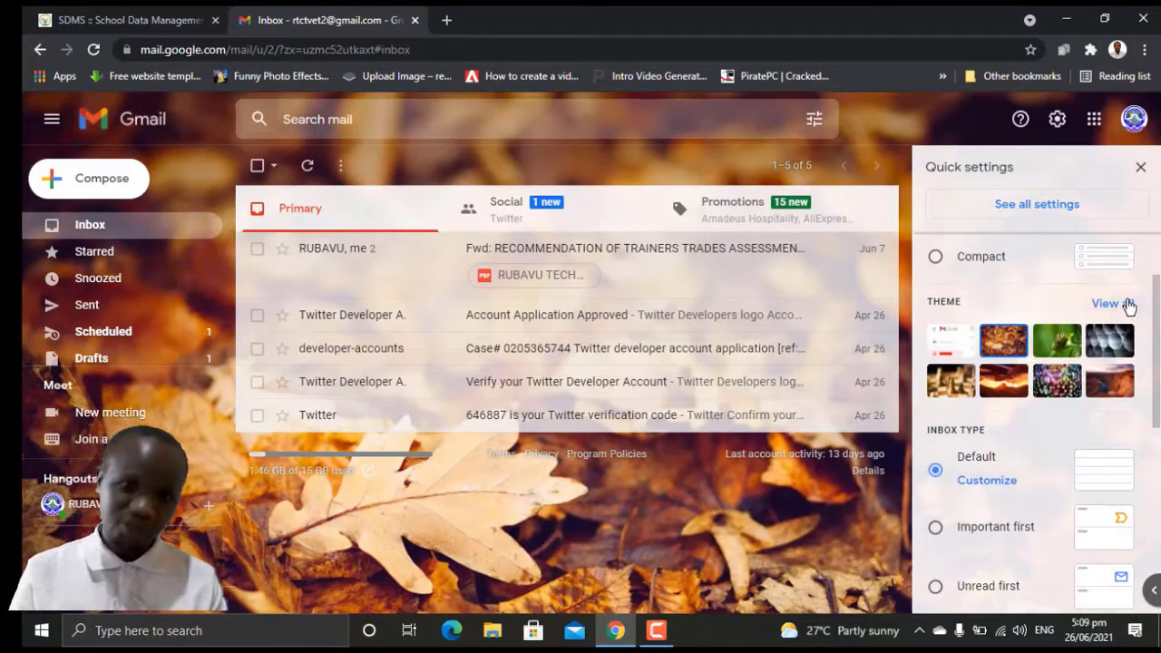
click(1128, 306)
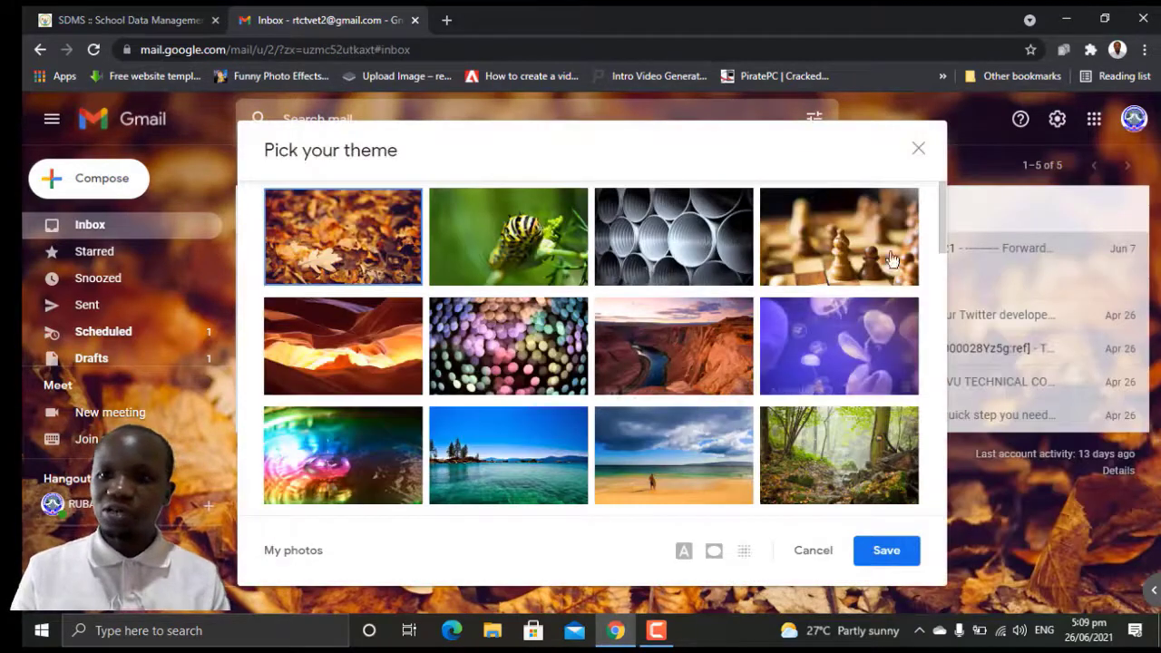
Step: Choose the school group photo from the 2019-09-24 folder in My photos as the background
drag(945, 222, 950, 318)
drag(937, 415, 941, 320)
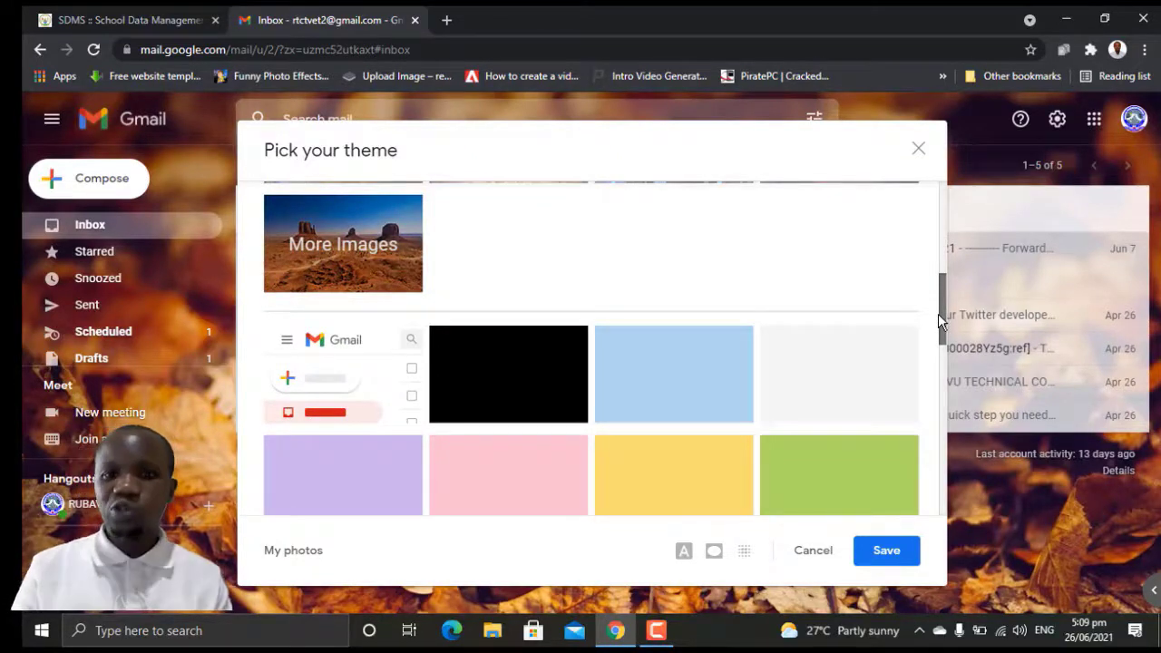
drag(940, 319, 940, 368)
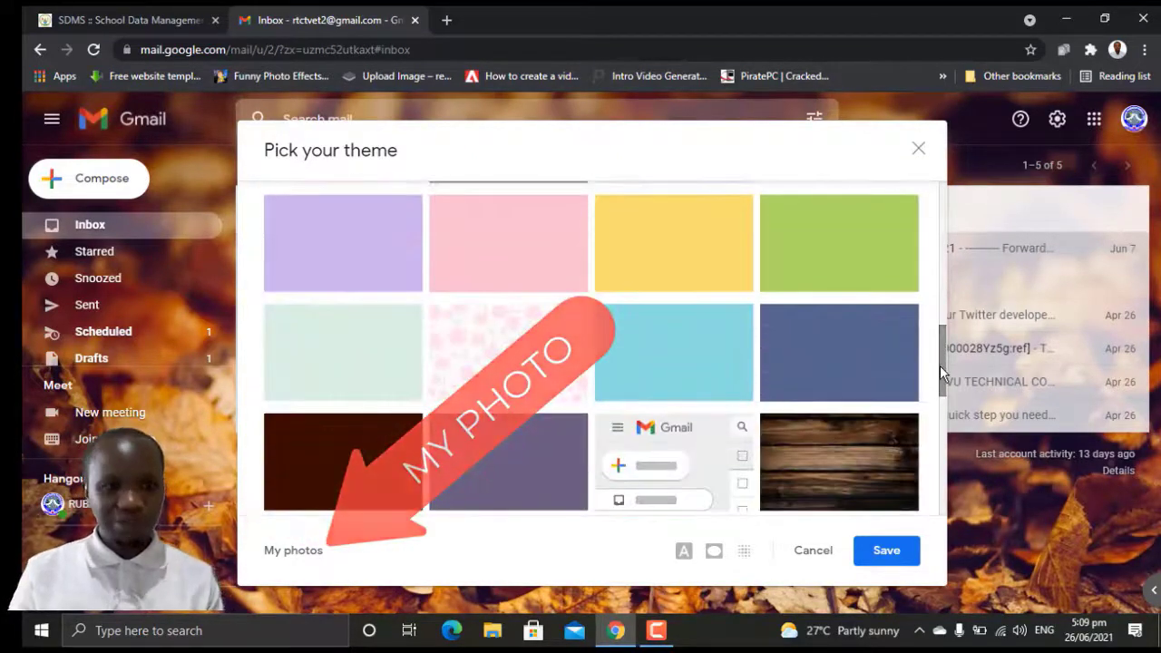
click(292, 552)
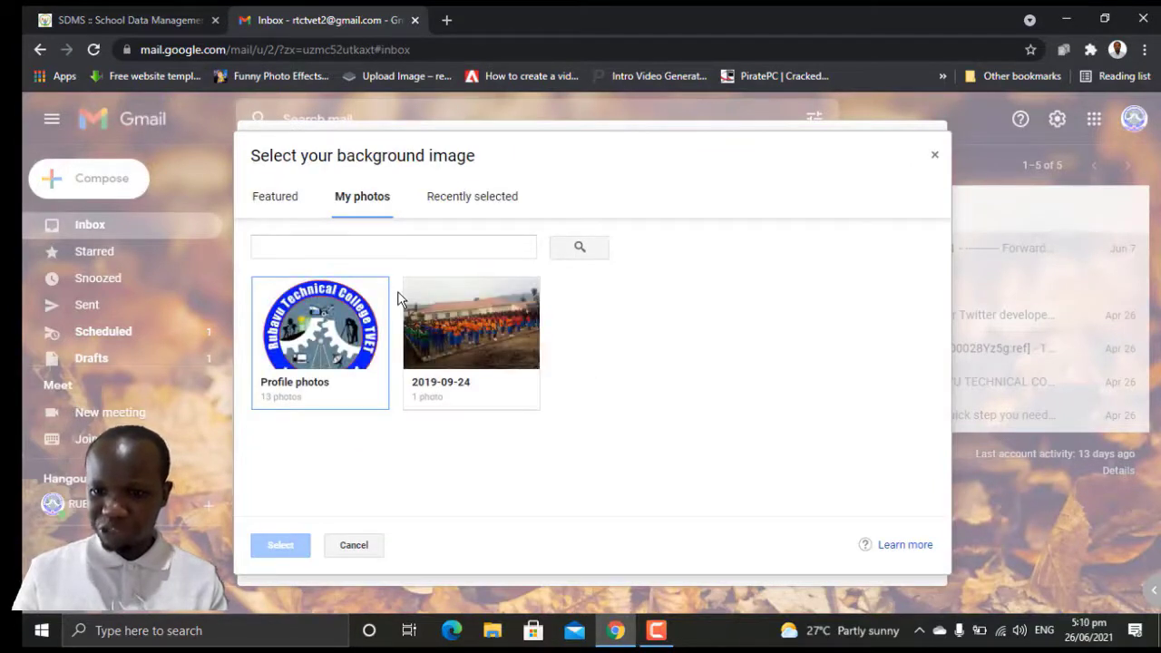
click(475, 350)
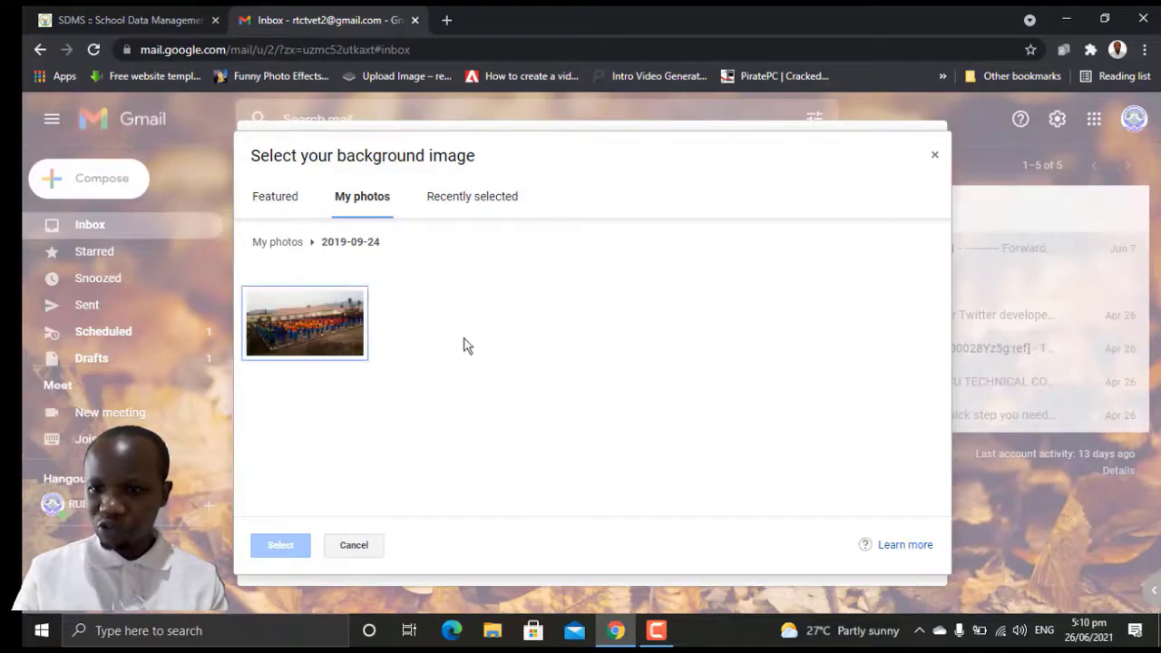
click(324, 335)
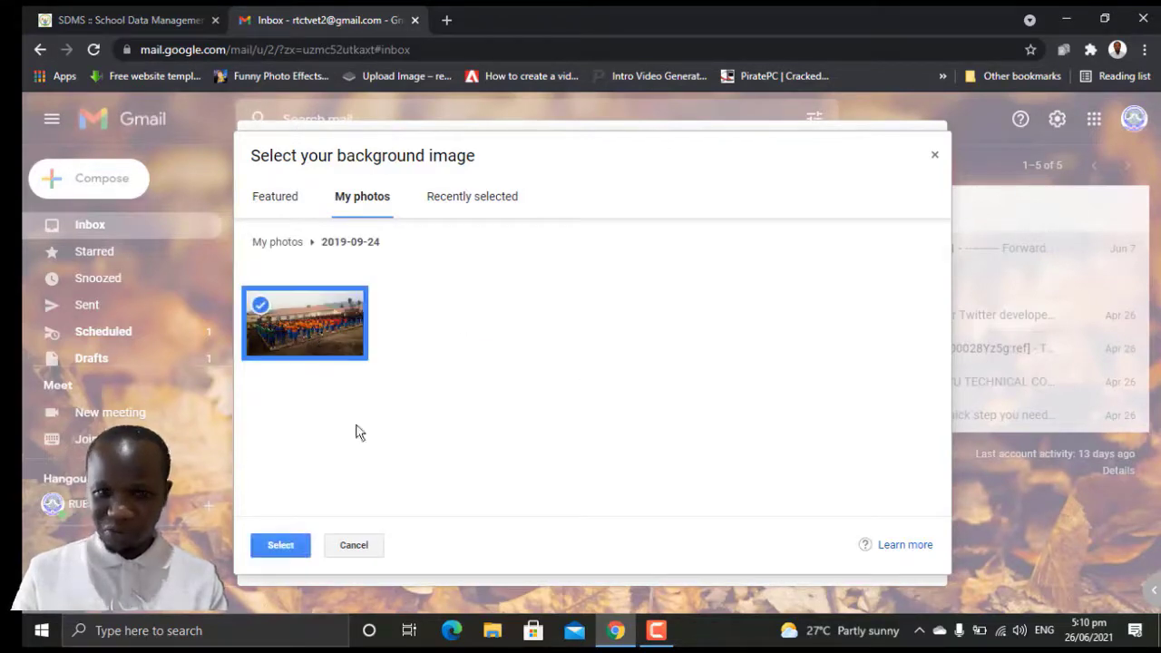
click(288, 548)
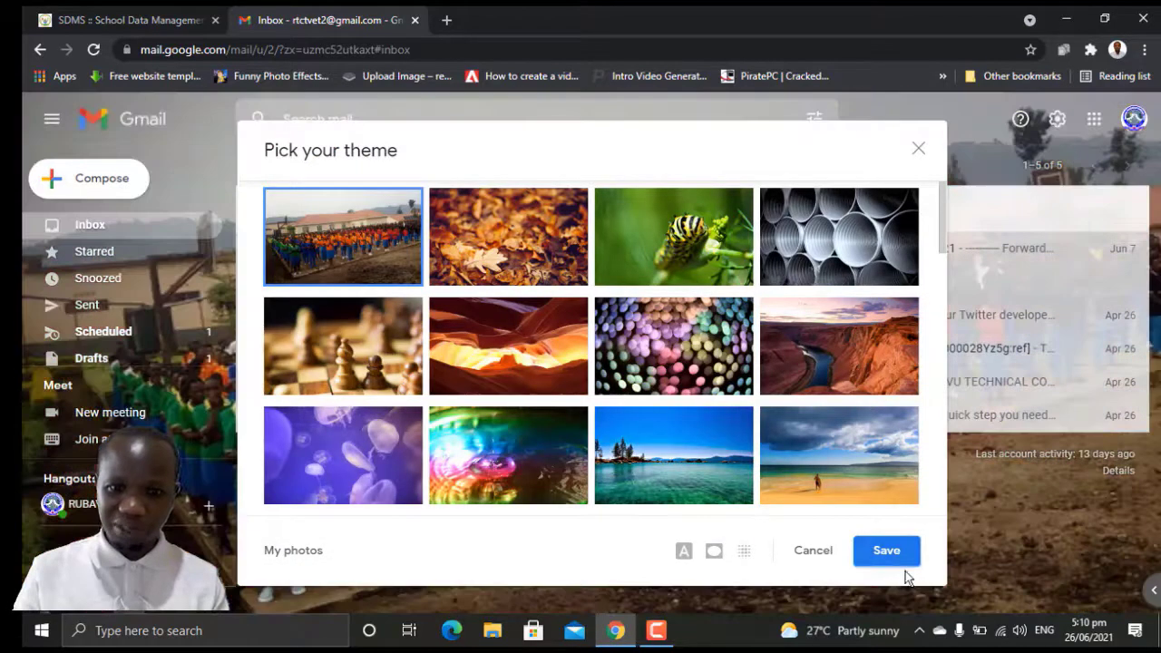
Step: Save the uploaded school photo as the inbox theme
click(895, 556)
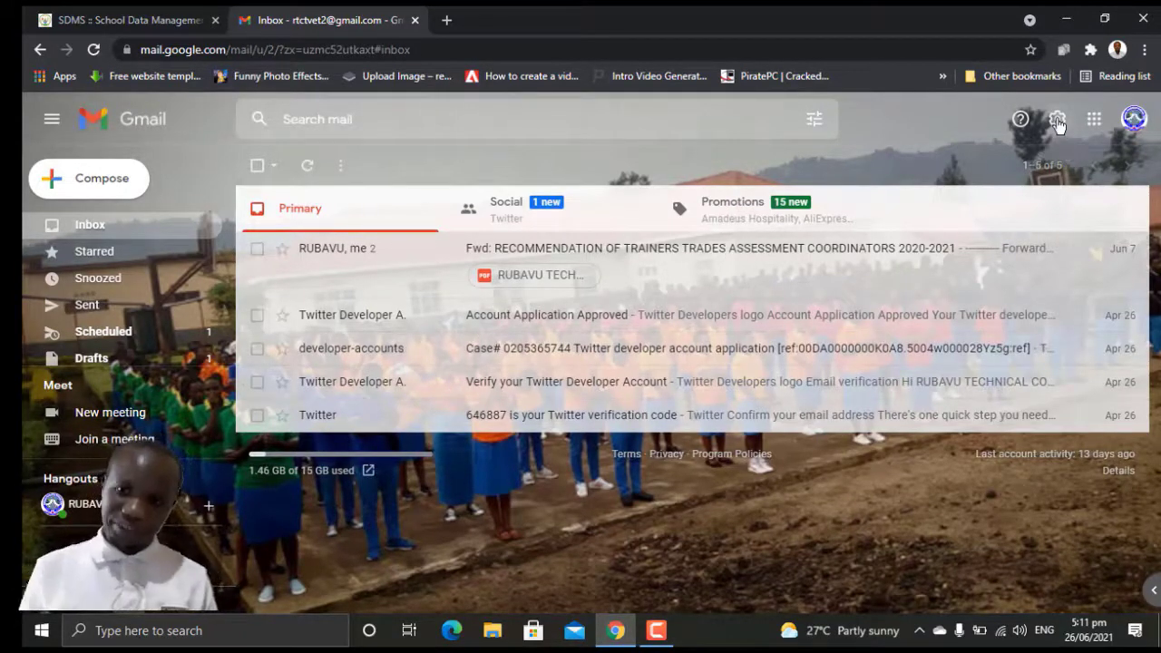
Step: Go to See all settings from the gear and scroll down the General tab
click(1057, 121)
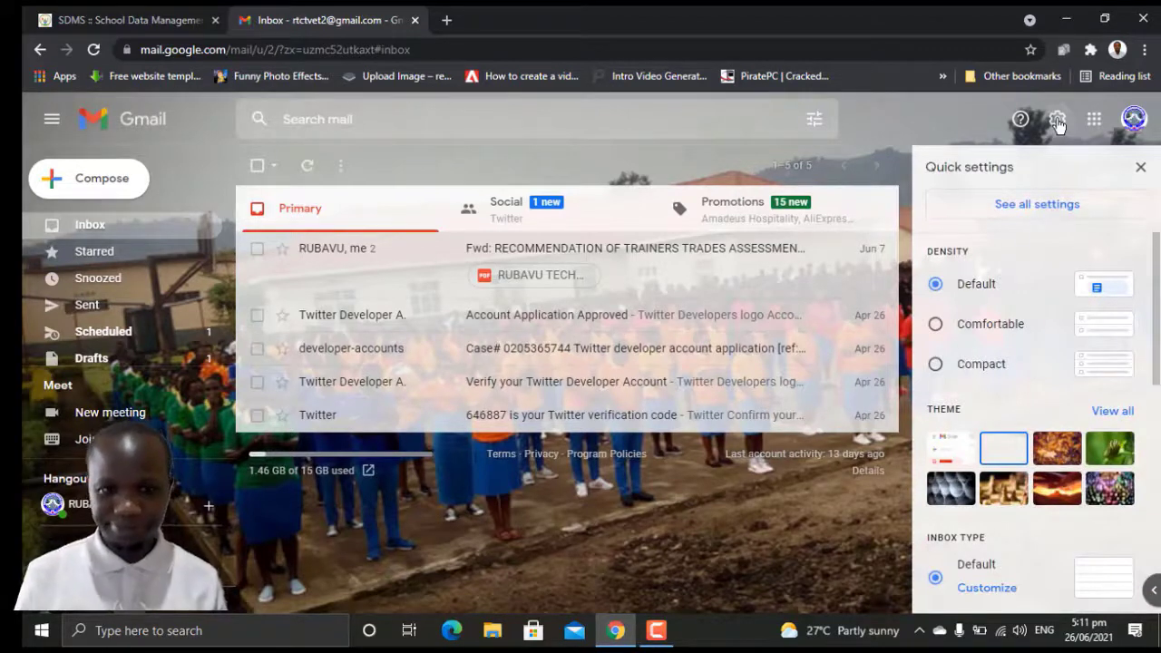
click(1053, 210)
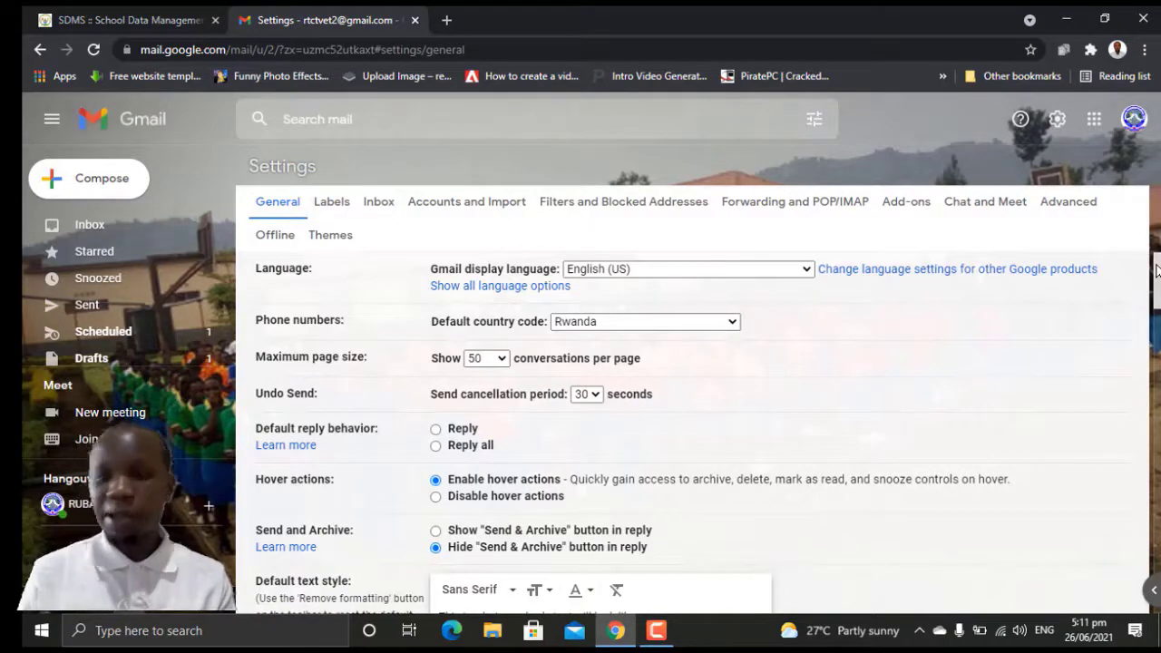
drag(1157, 269, 1157, 360)
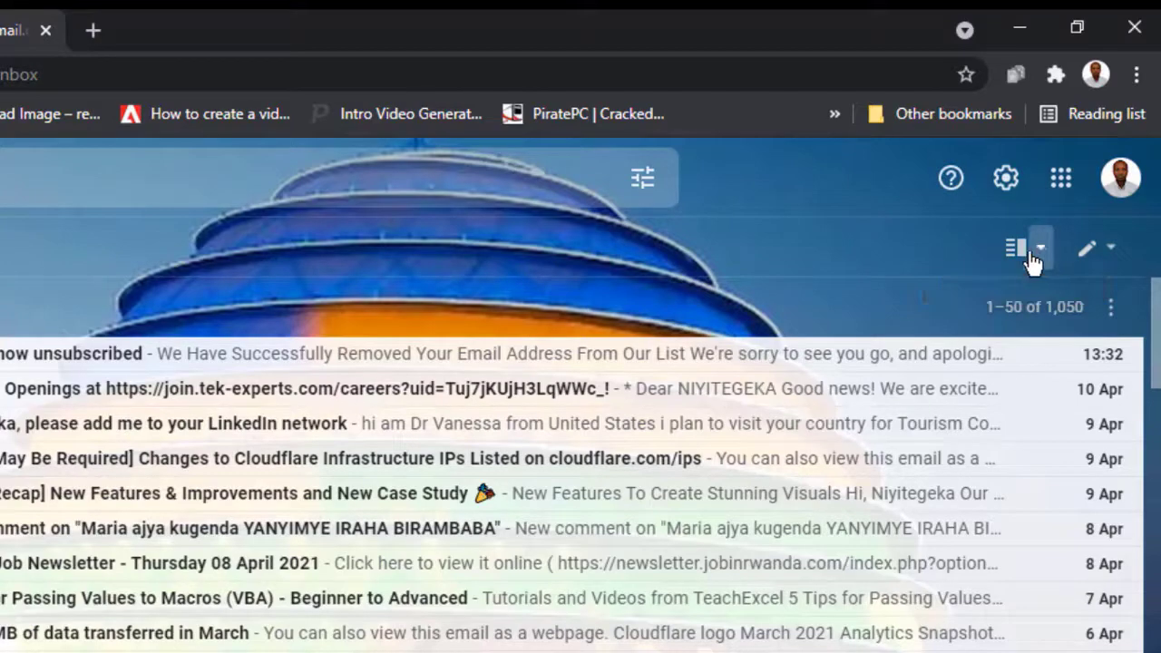
Step: Turn on split pane mode and read the Elementor email in a widened right pane
click(1015, 258)
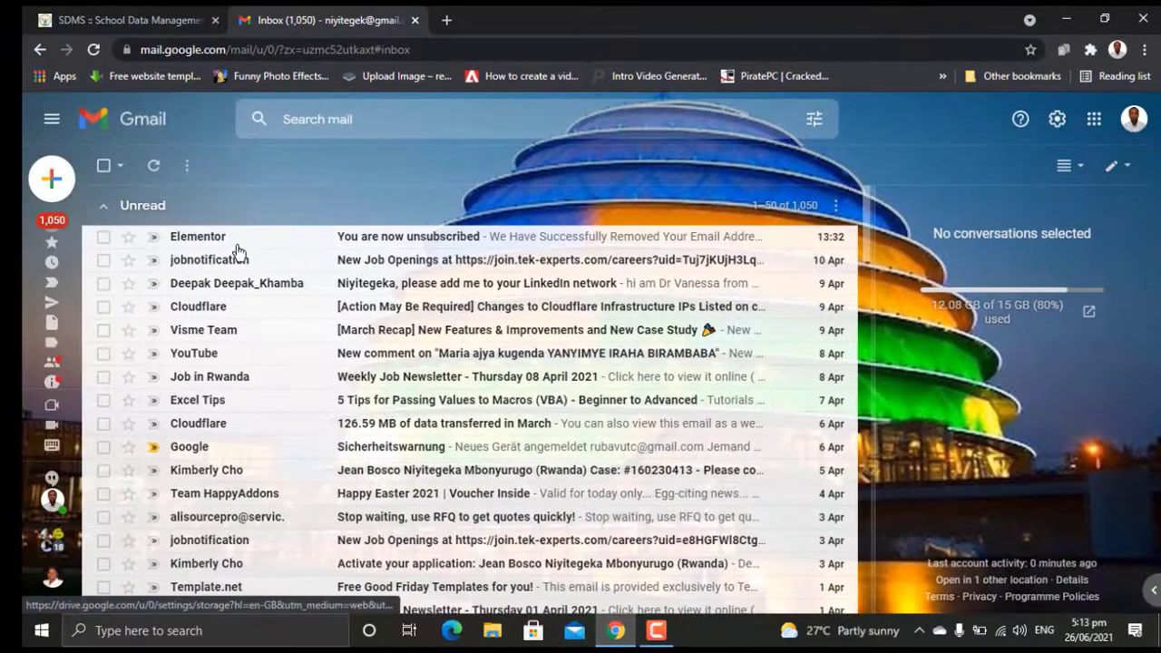
click(240, 243)
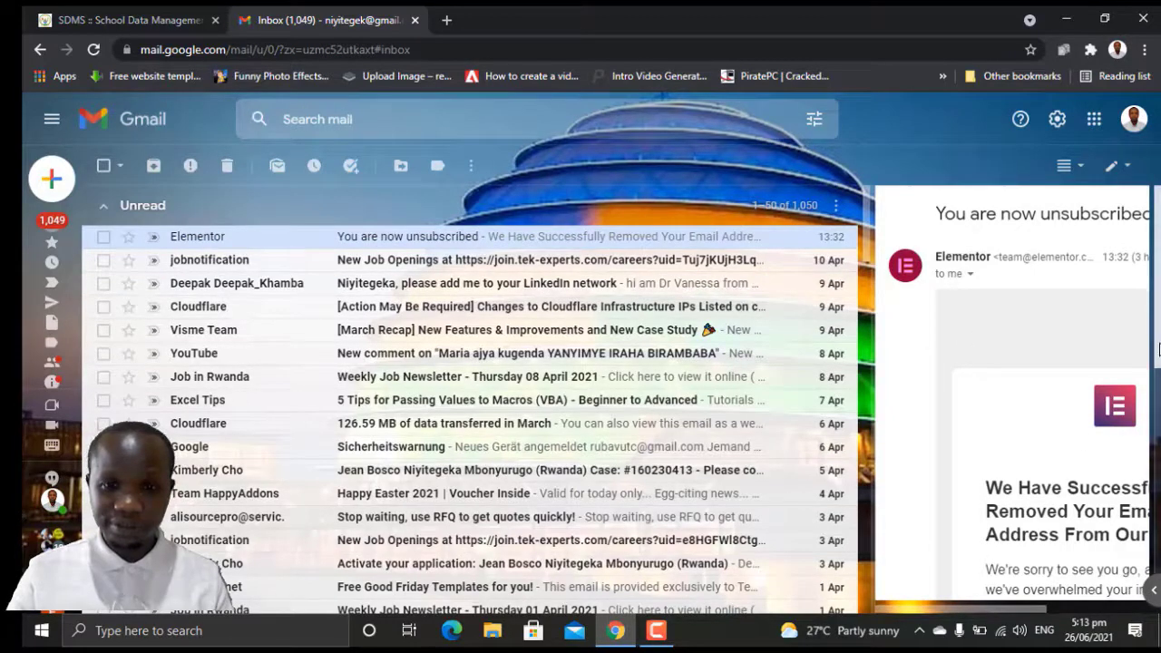
scroll(1159, 372, down, 2)
scroll(1159, 372, down, 5)
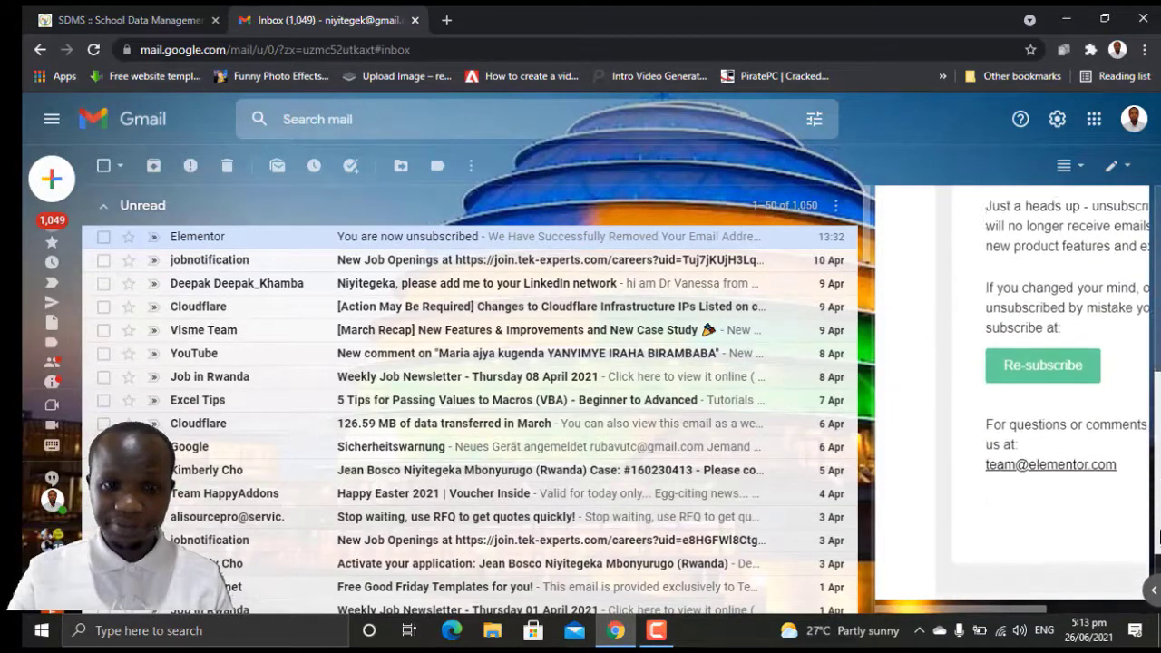
drag(1022, 611, 1099, 617)
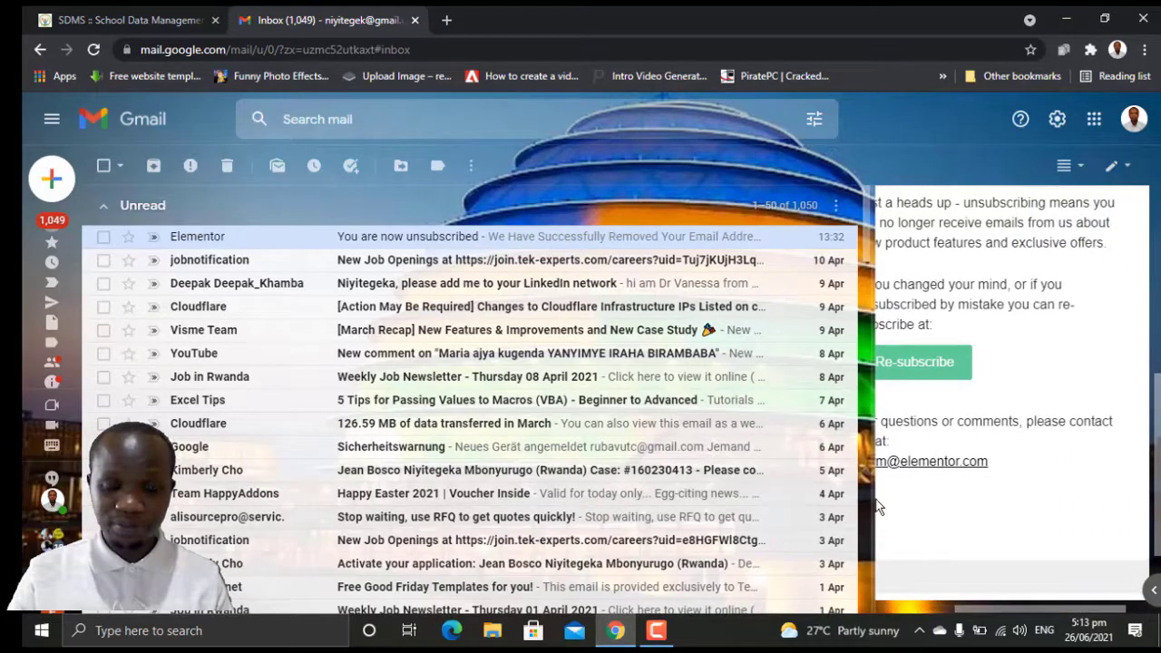
drag(878, 498, 614, 464)
drag(1158, 430, 1147, 508)
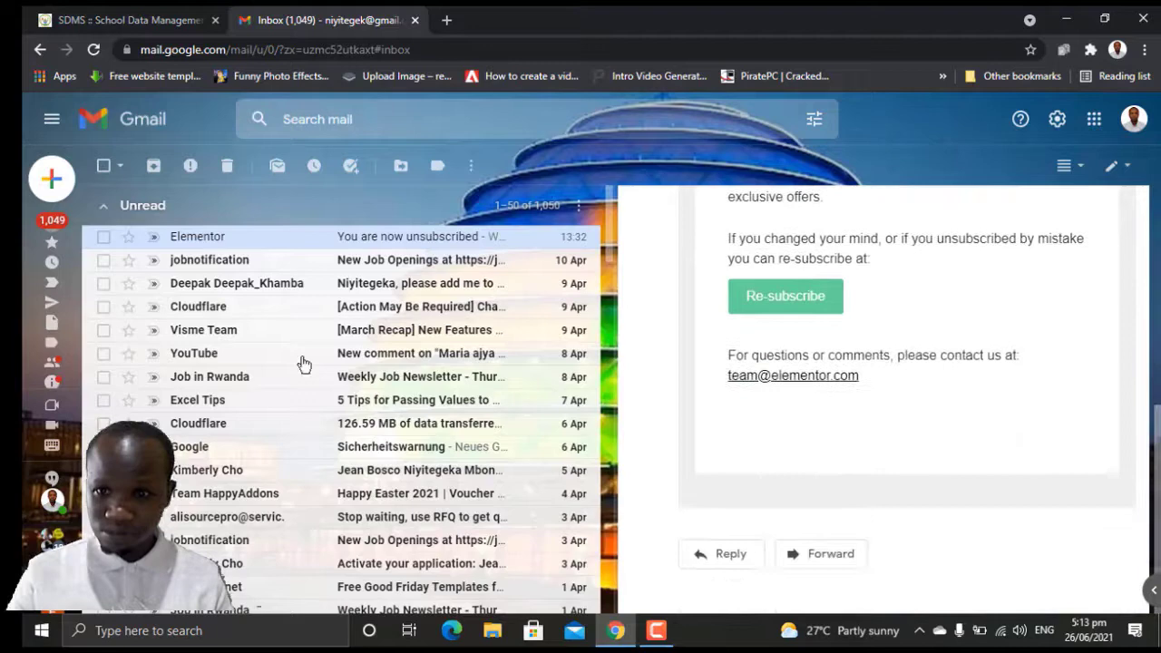
Step: Read the YouTube comment, alisourcepro and New Job Openings emails, then turn split pane off
click(230, 366)
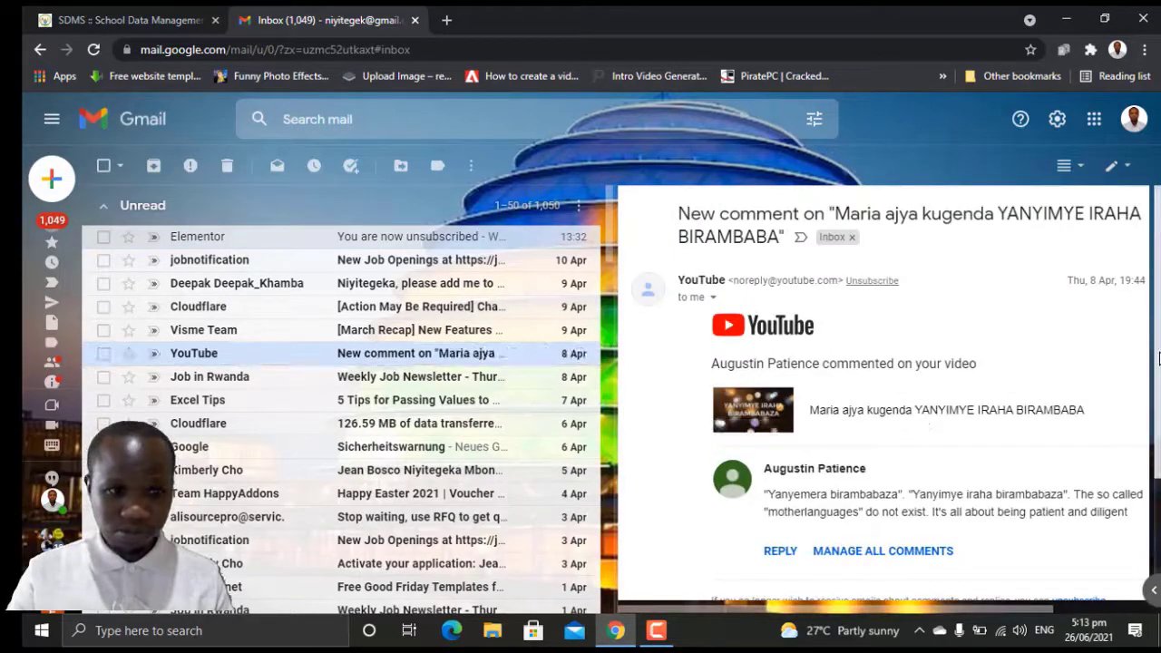
scroll(946, 423, down, 1)
scroll(880, 408, down, 1)
scroll(880, 409, up, 3)
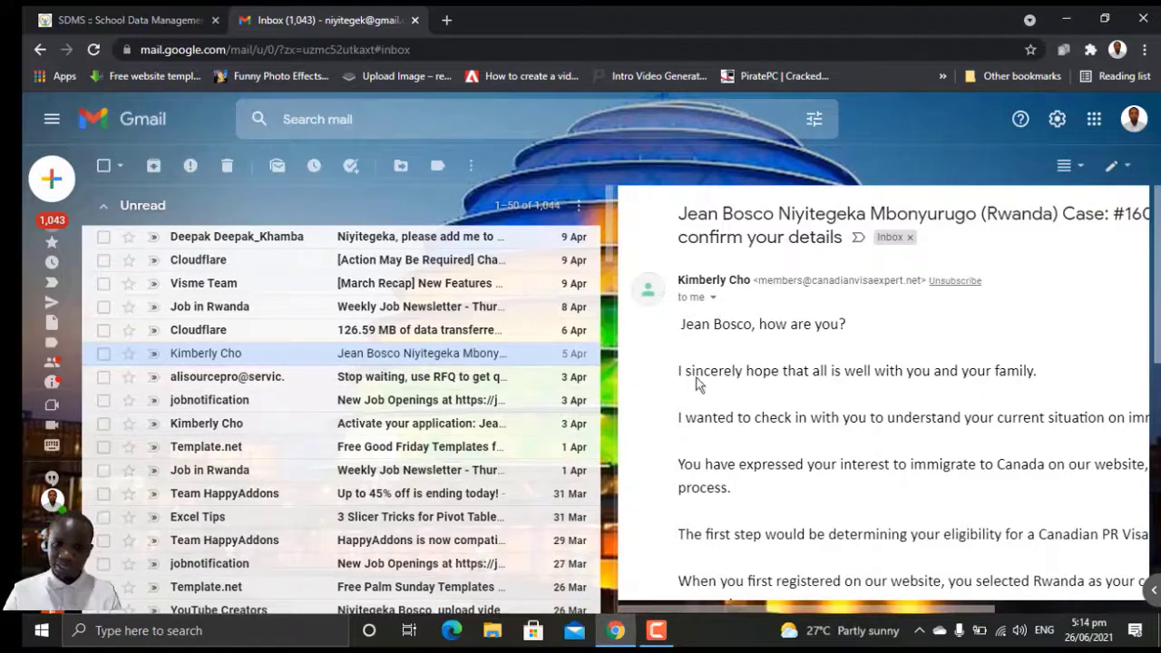
click(341, 379)
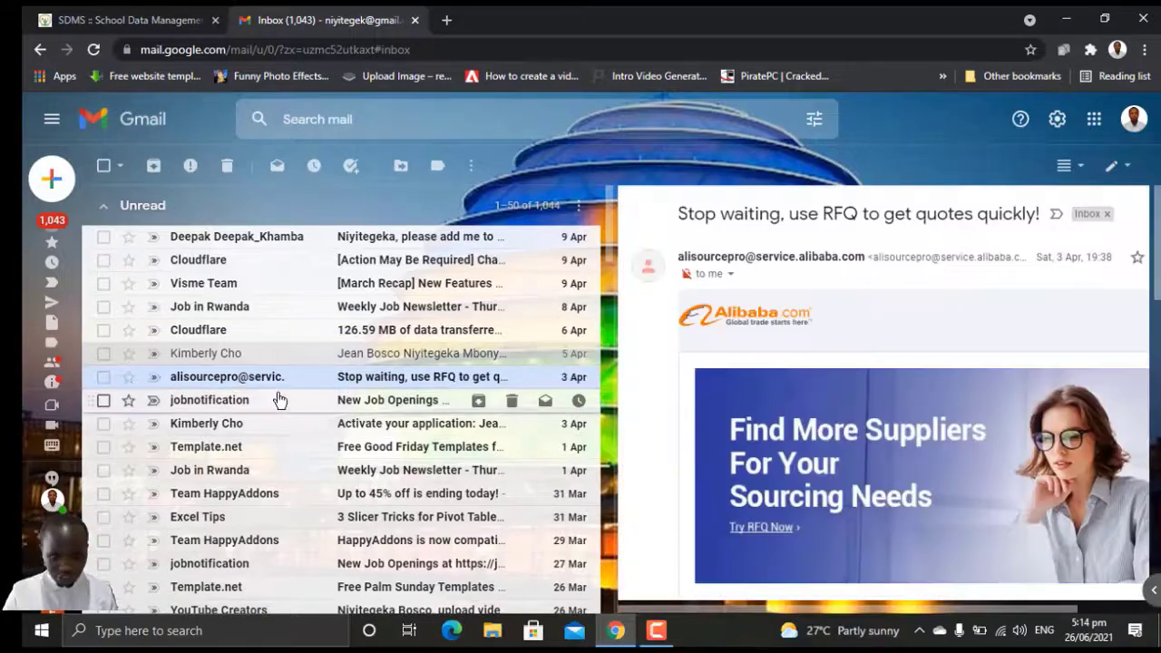
click(280, 400)
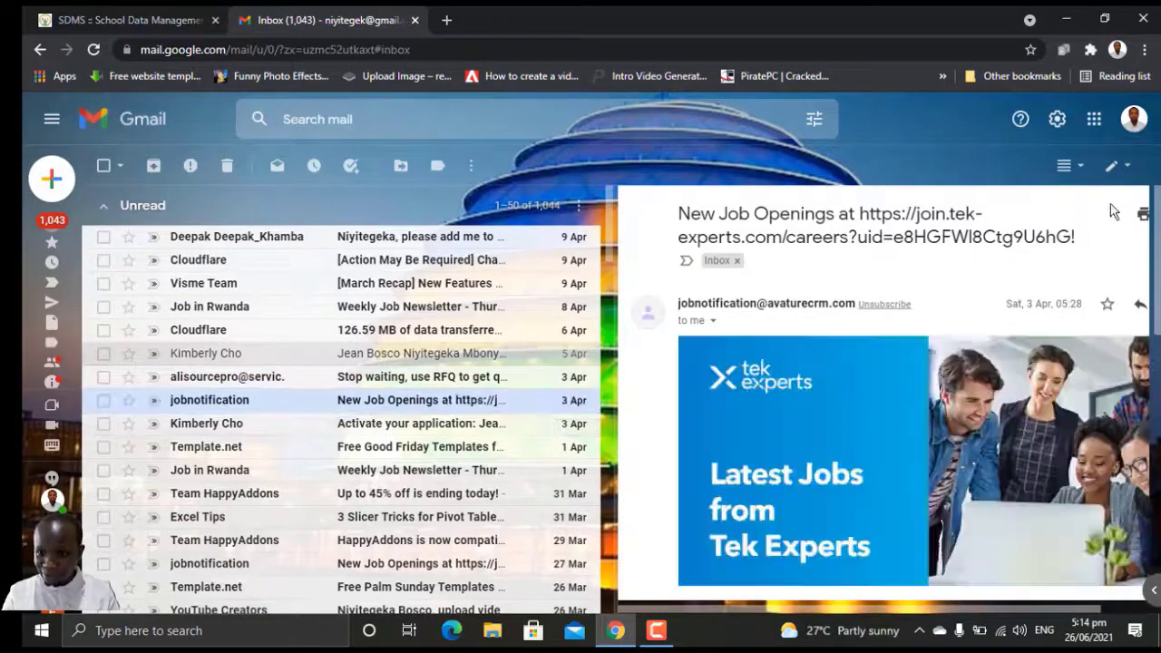
click(1066, 166)
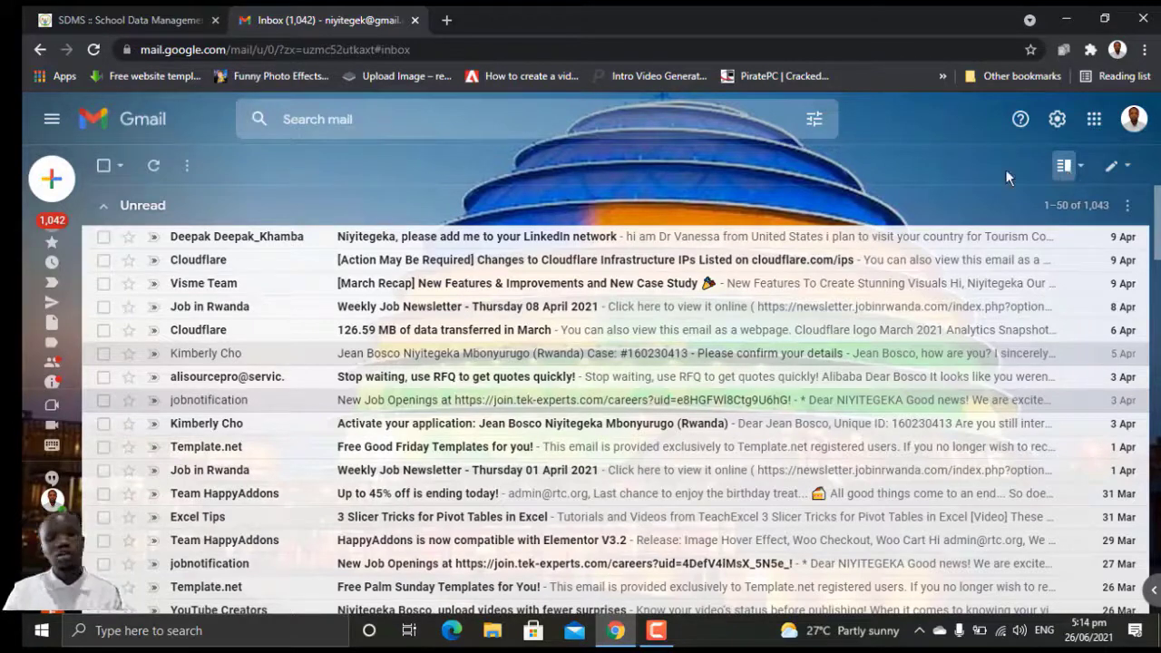
Step: Disconnect from the office Wi-Fi and reload Gmail to get the site-can't-be-reached error
click(1002, 632)
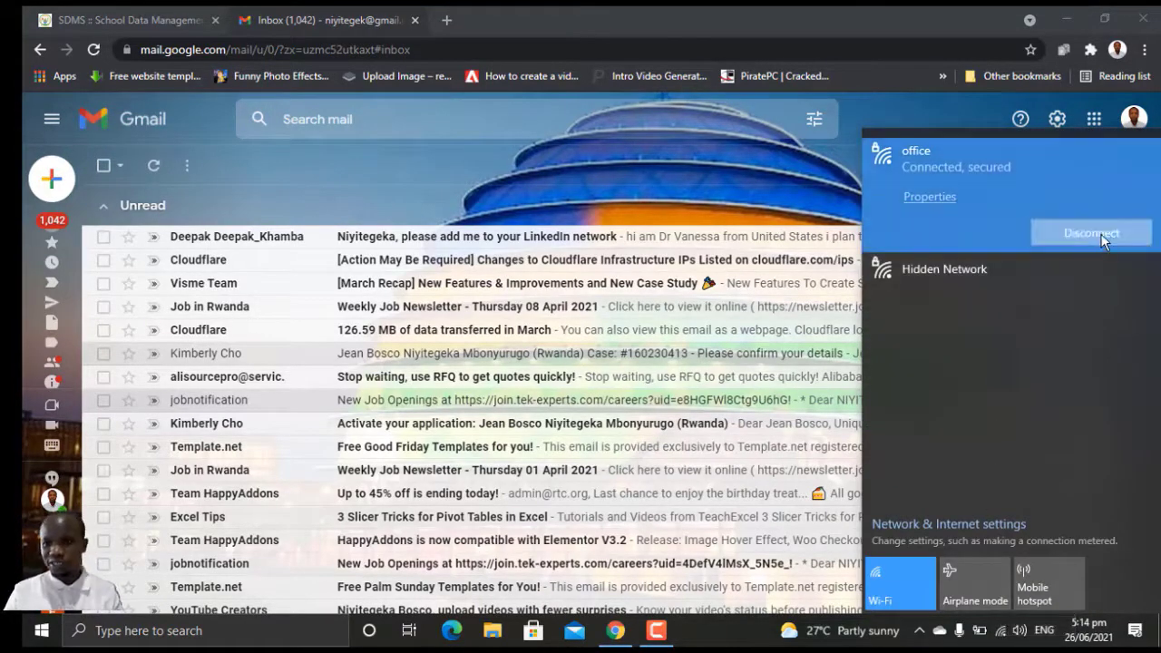
click(1095, 233)
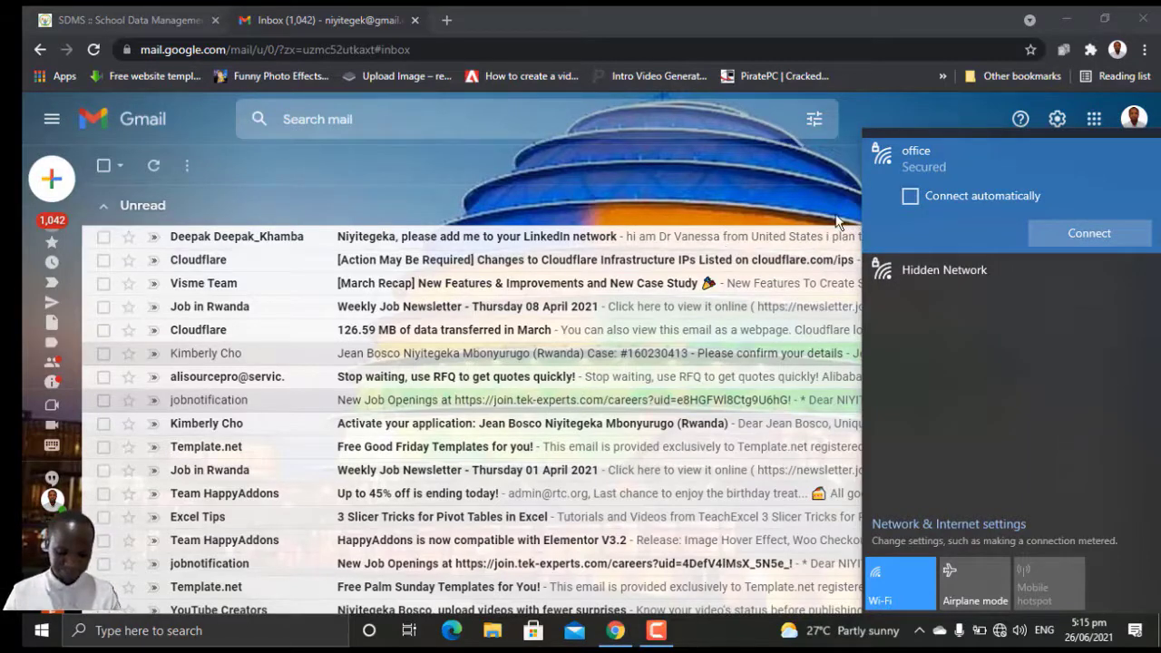
click(93, 50)
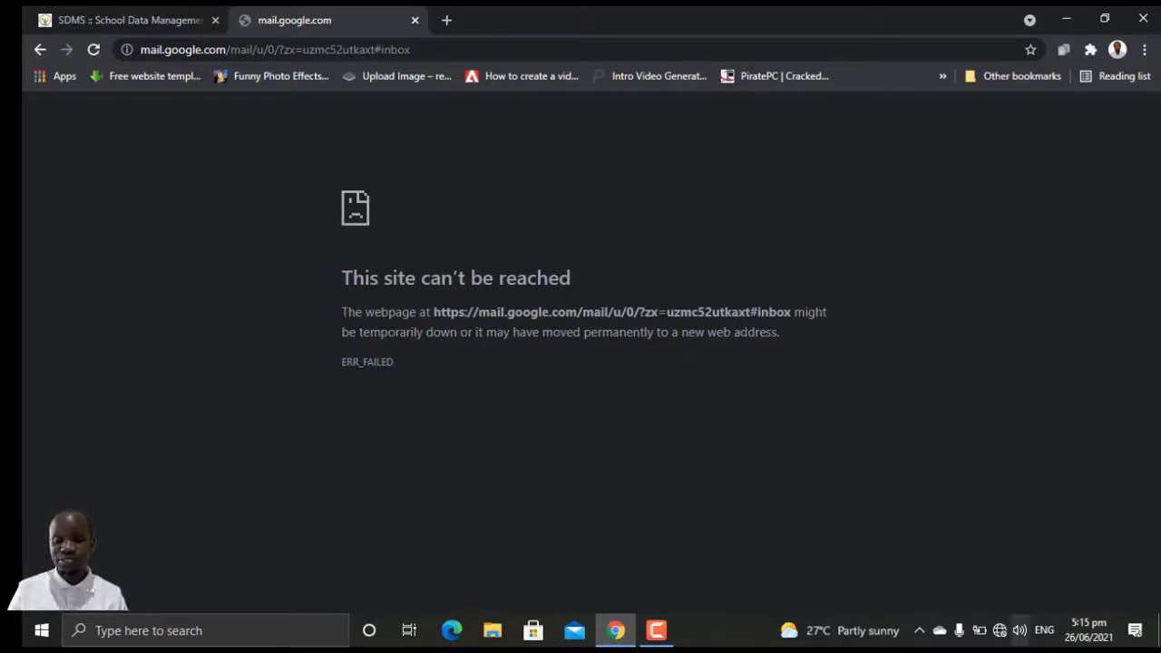
Step: Reconnect to the office Wi-Fi with Connect automatically ticked, then return to the reloading Gmail
click(1000, 633)
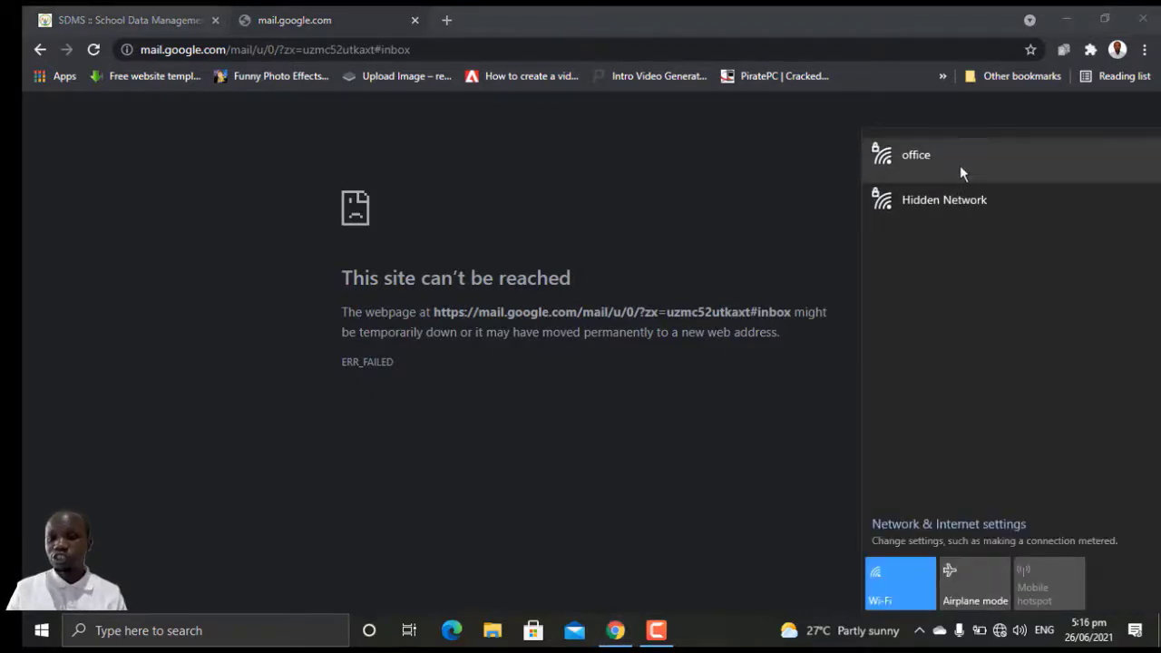
click(960, 165)
click(1007, 200)
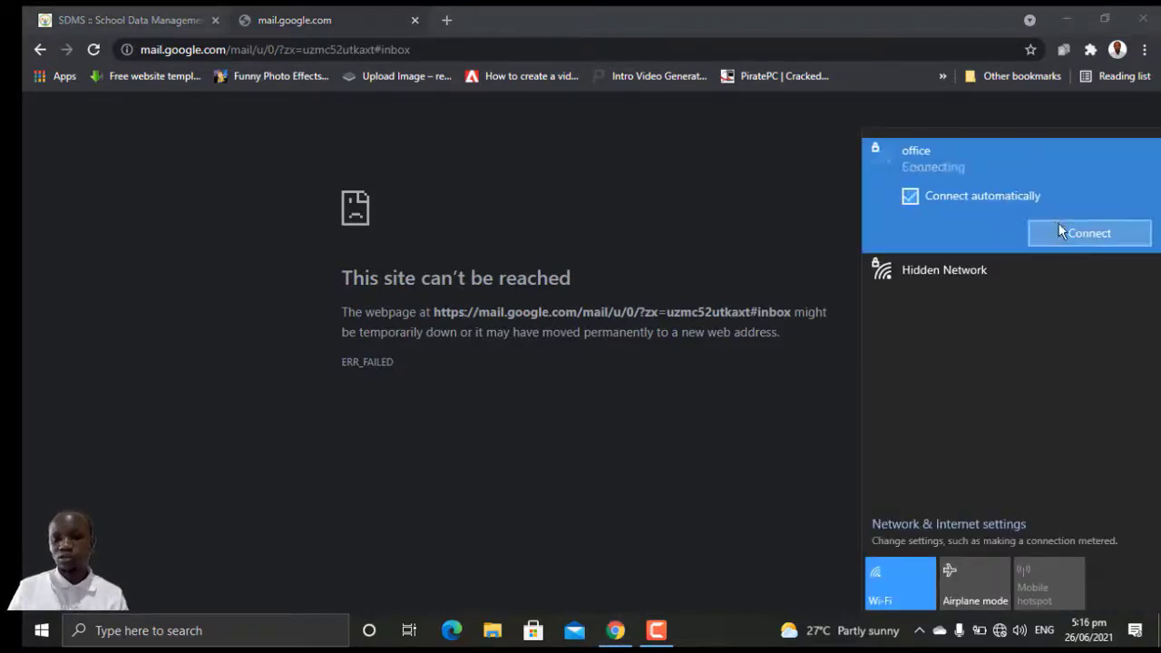
click(1034, 233)
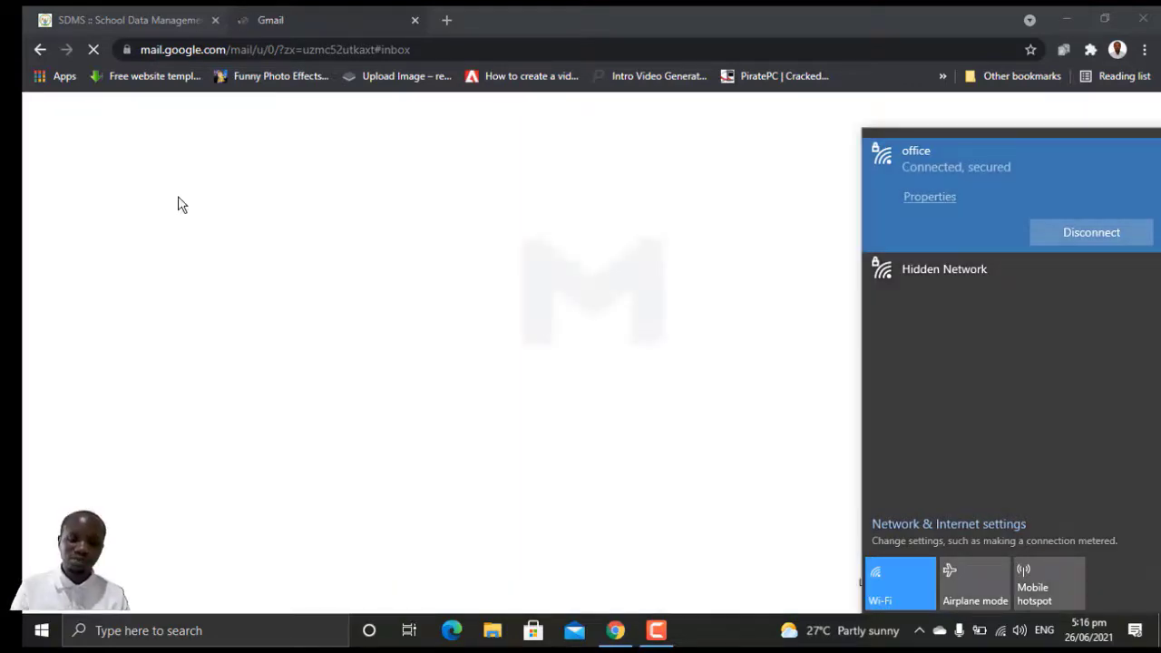
click(179, 207)
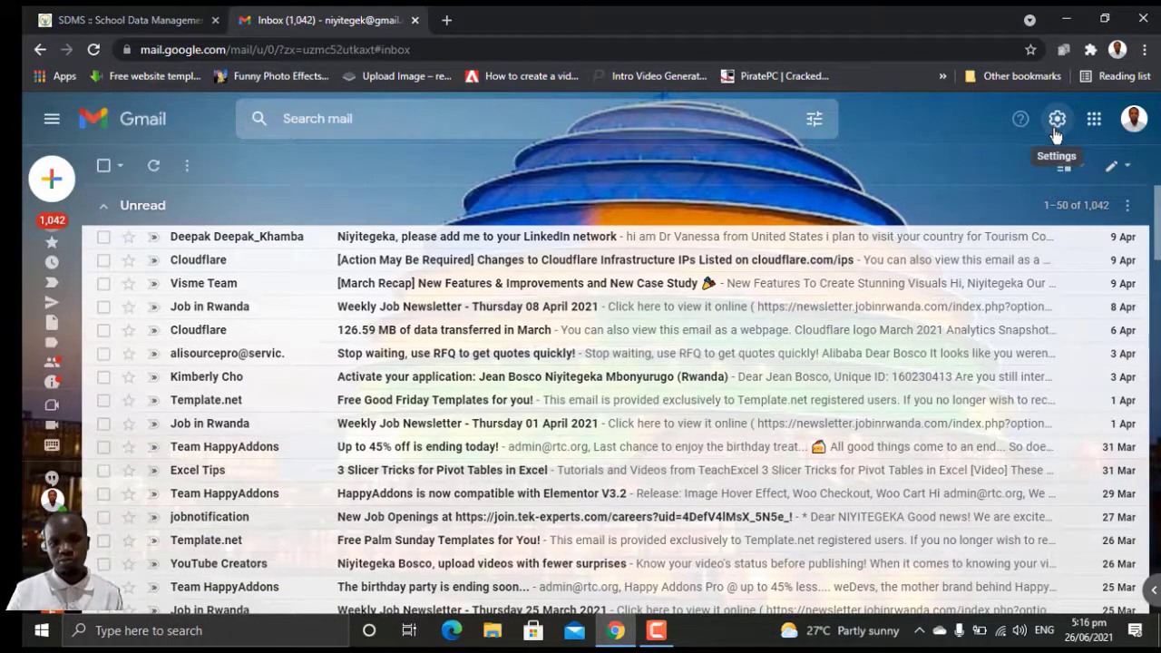
Step: Use the gear's See all settings to reach the General settings tab
click(1056, 125)
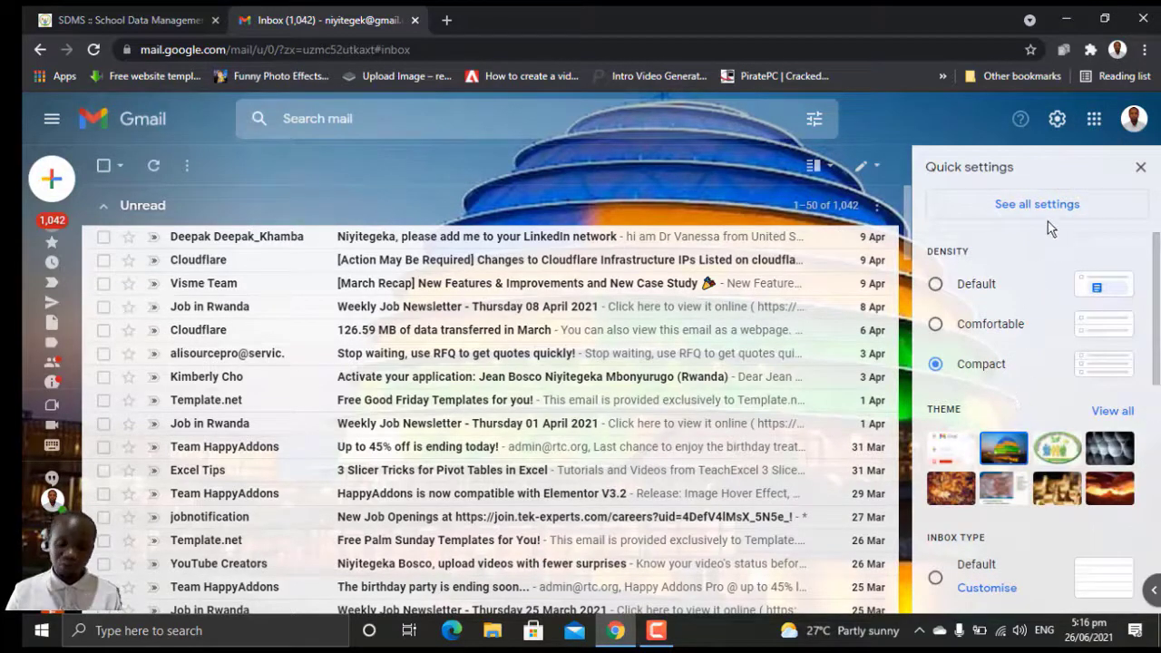
click(1046, 207)
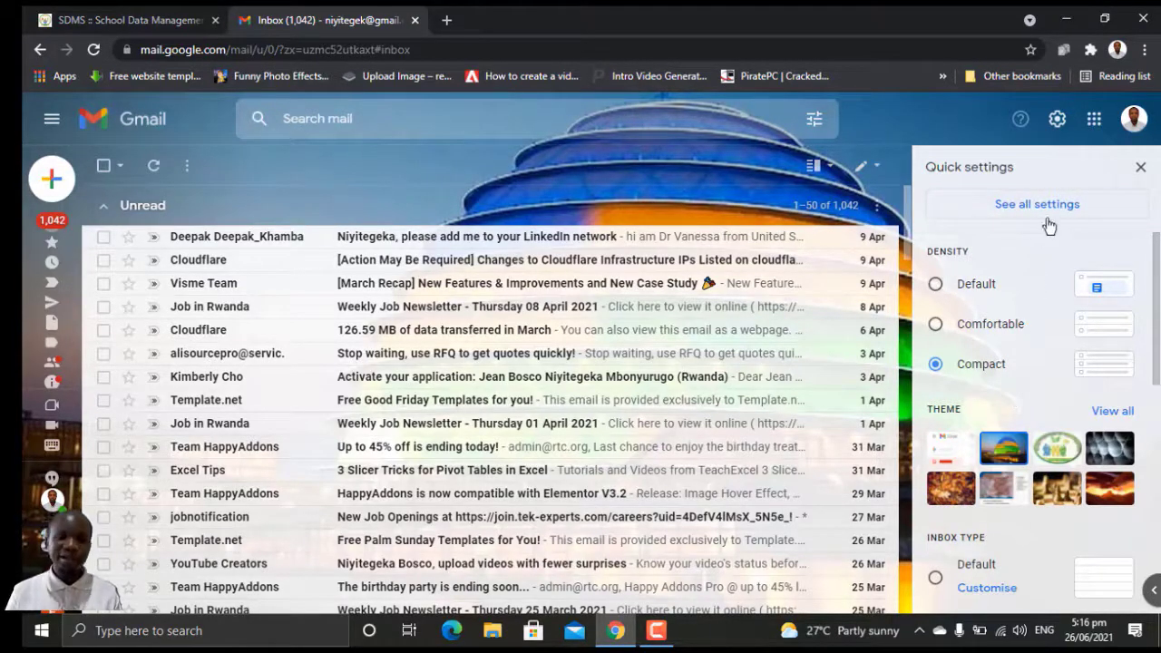
click(1043, 207)
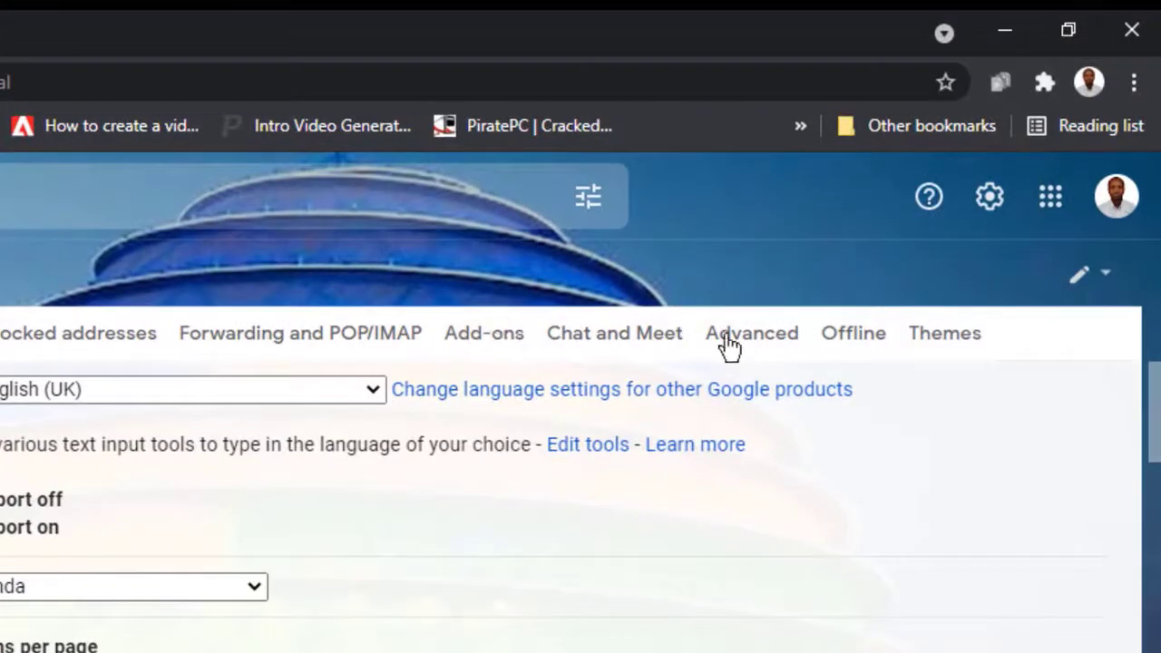
Step: On the Offline tab, enable offline mail and store emails from the last 90 days
click(869, 351)
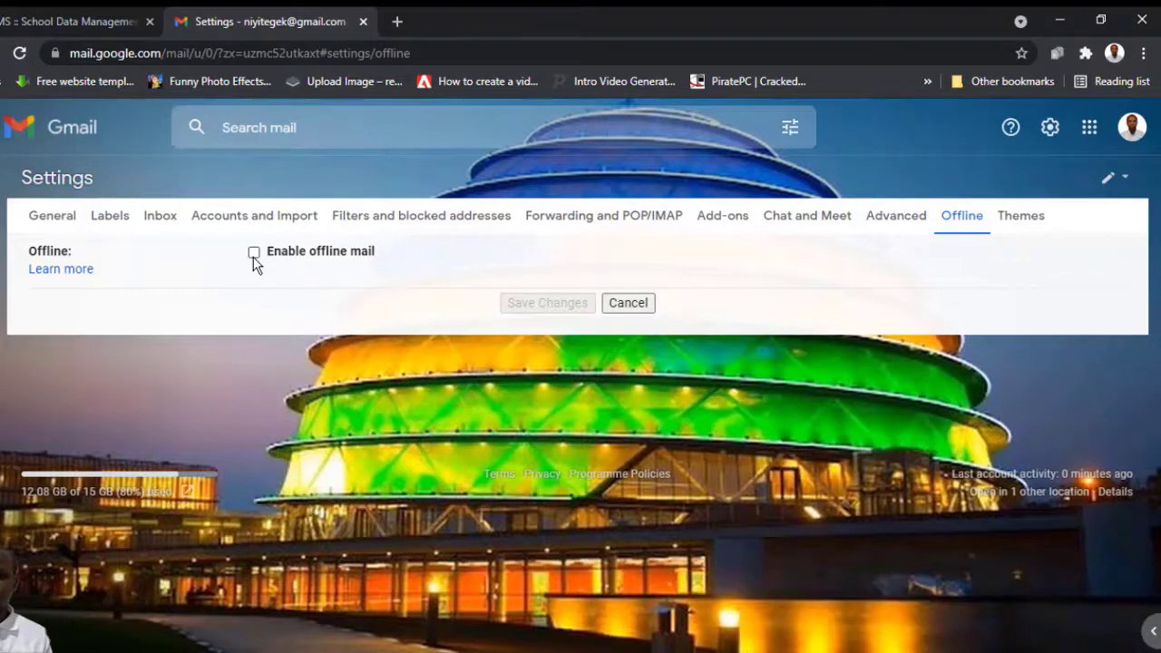
click(254, 254)
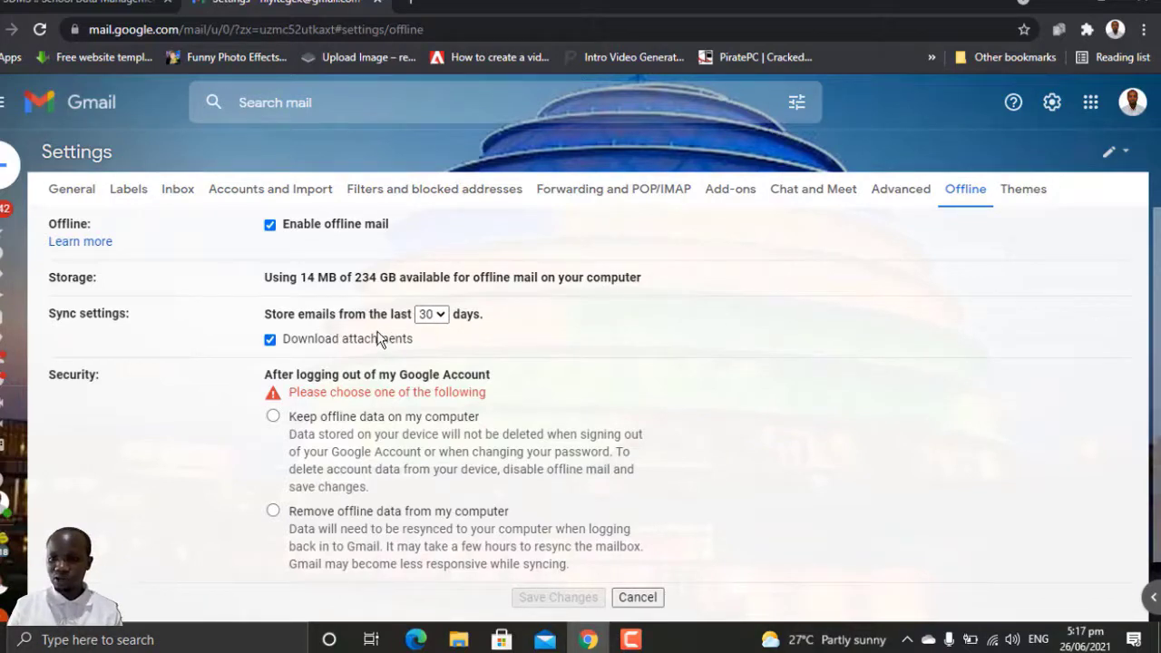
click(441, 316)
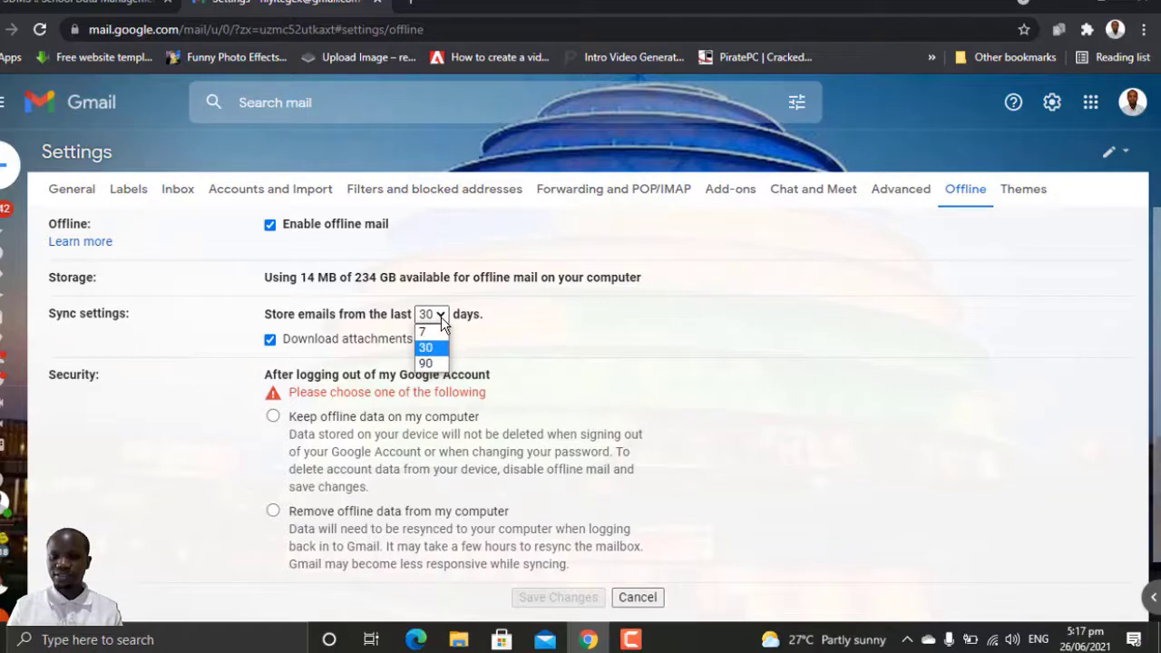
click(435, 364)
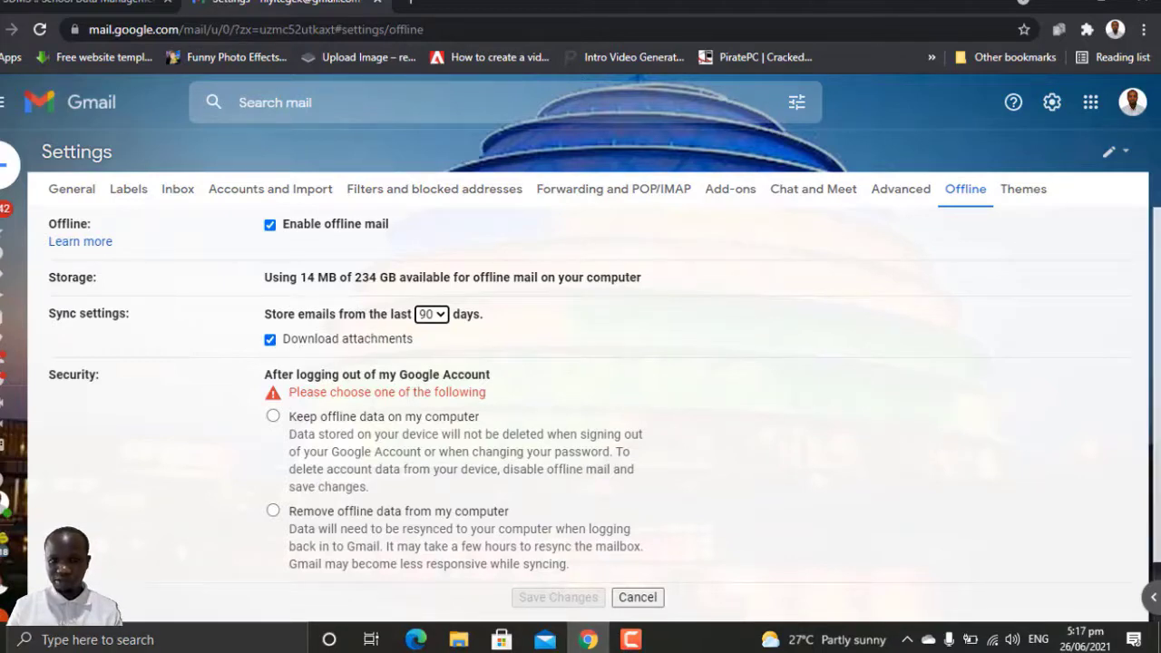
scroll(1153, 409, down, 2)
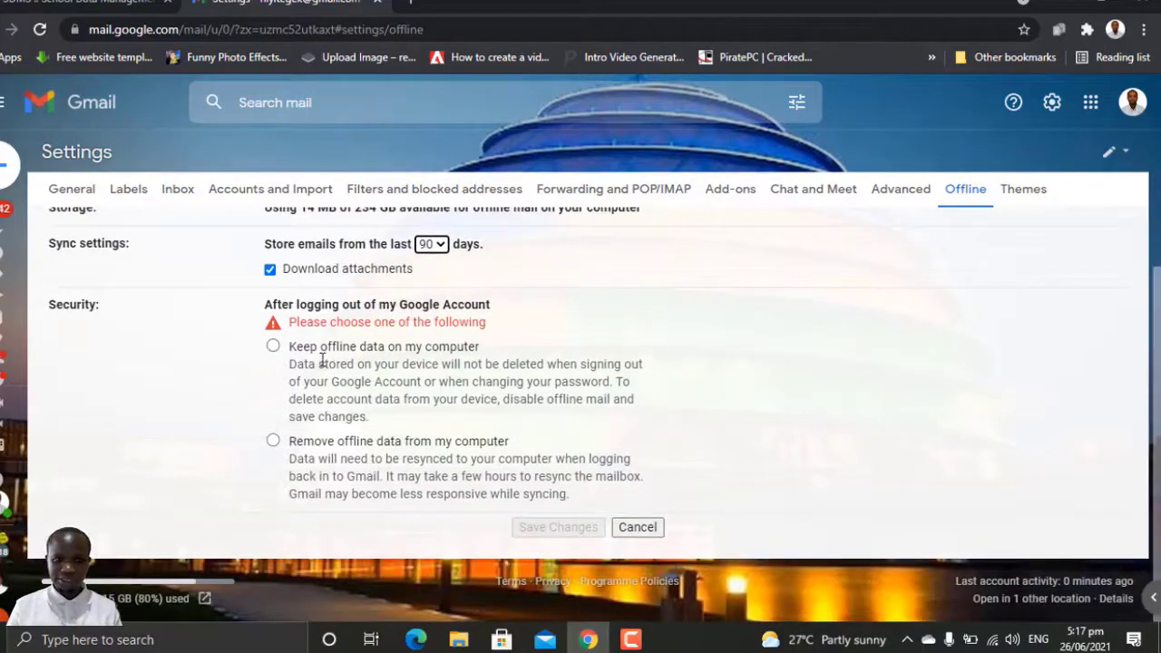
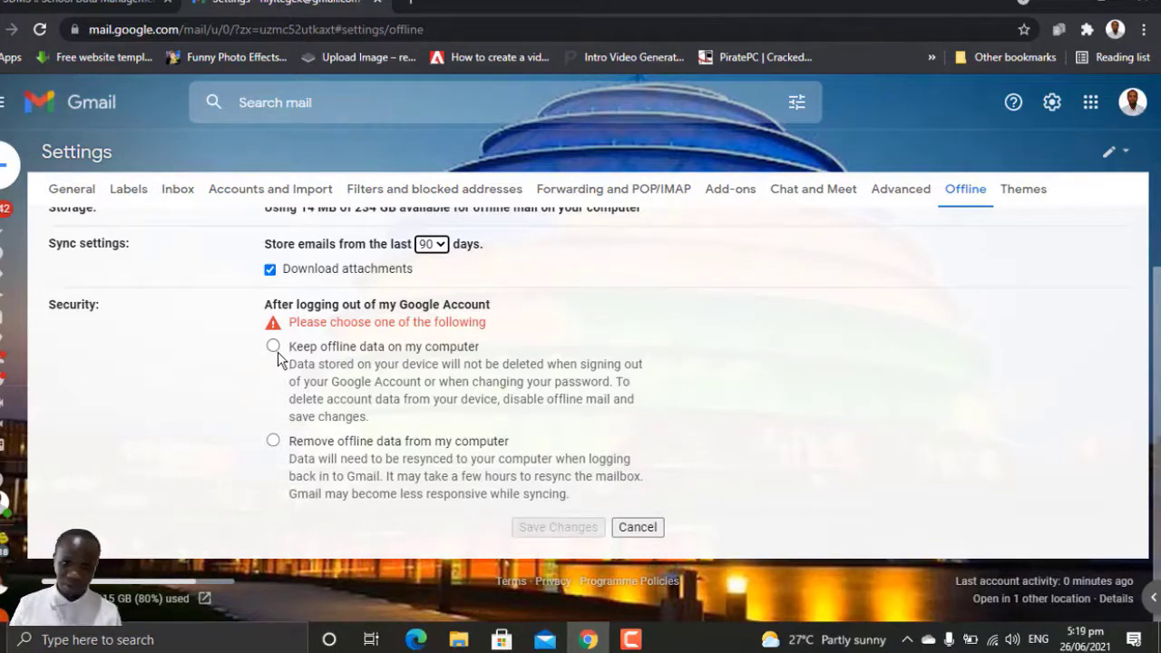
Step: Set offline mail to remove offline data after logout, save, and confirm the resync warning
click(274, 443)
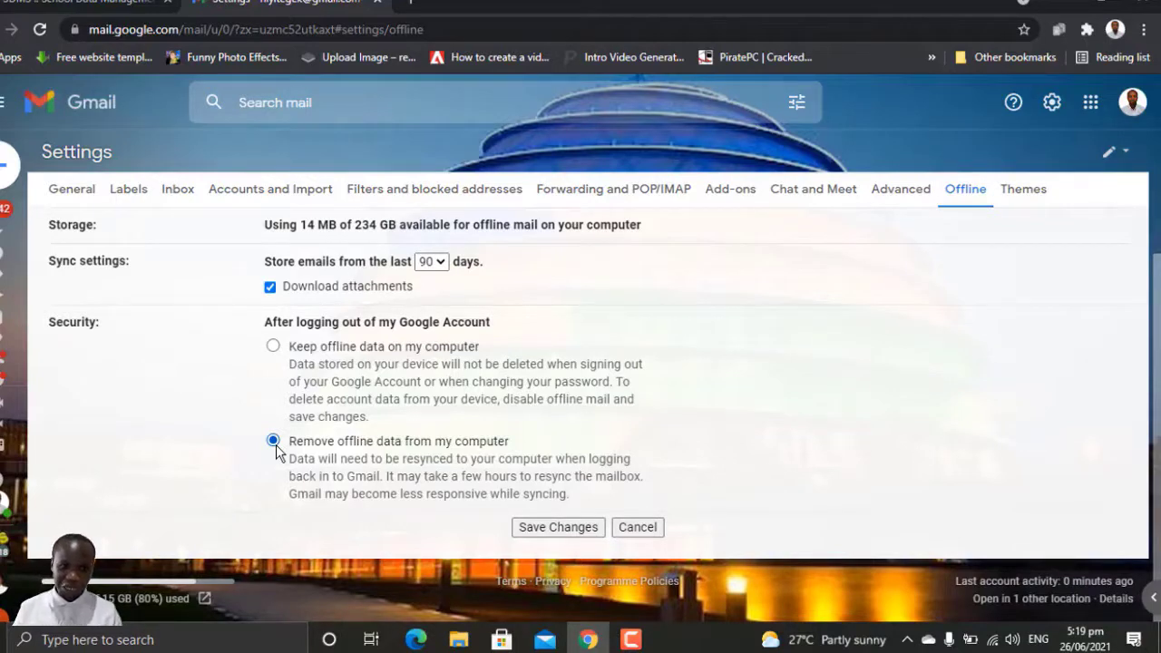
click(549, 534)
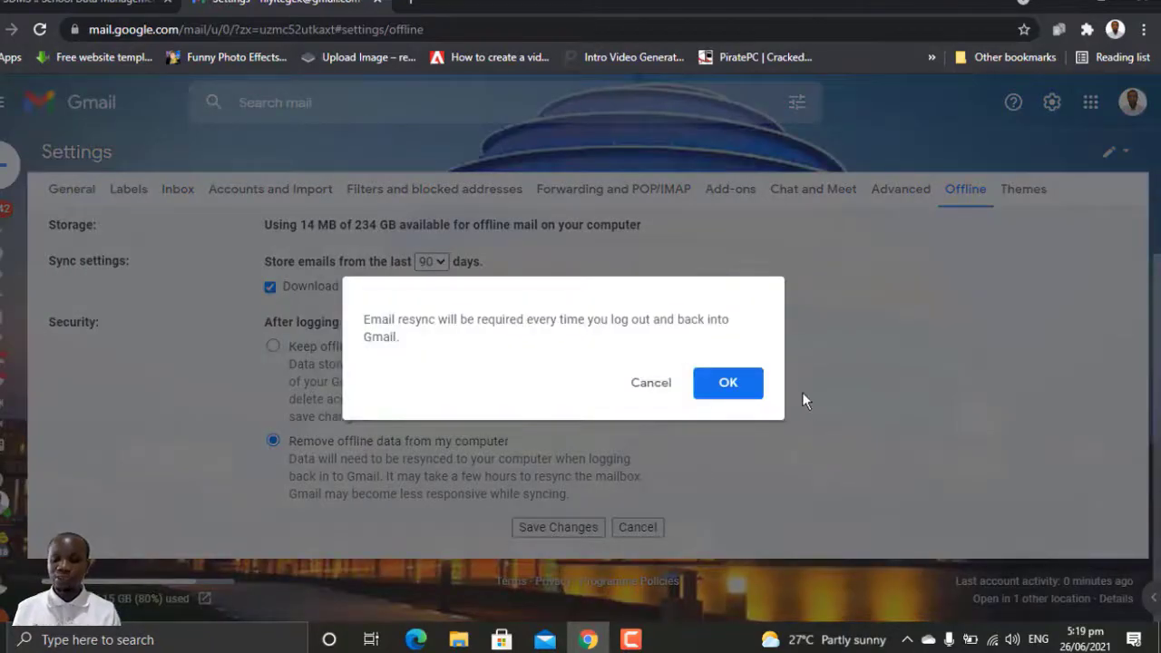
click(739, 387)
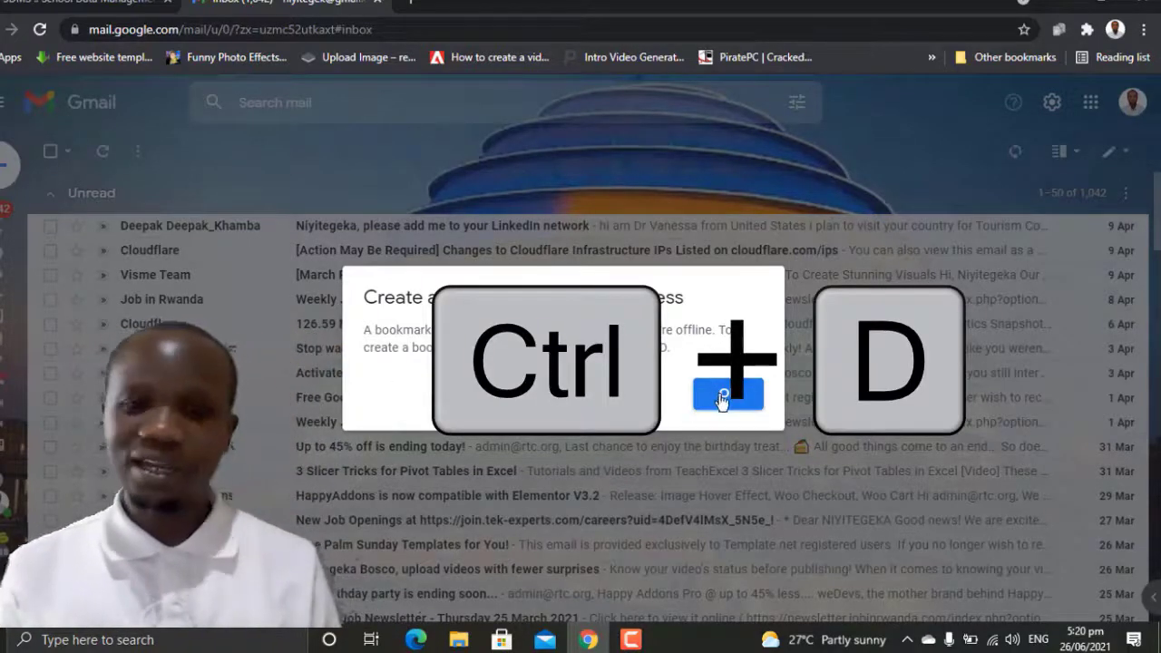
Step: Dismiss the 'Create a bookmark for offline access' prompt to get back to the inbox
click(724, 396)
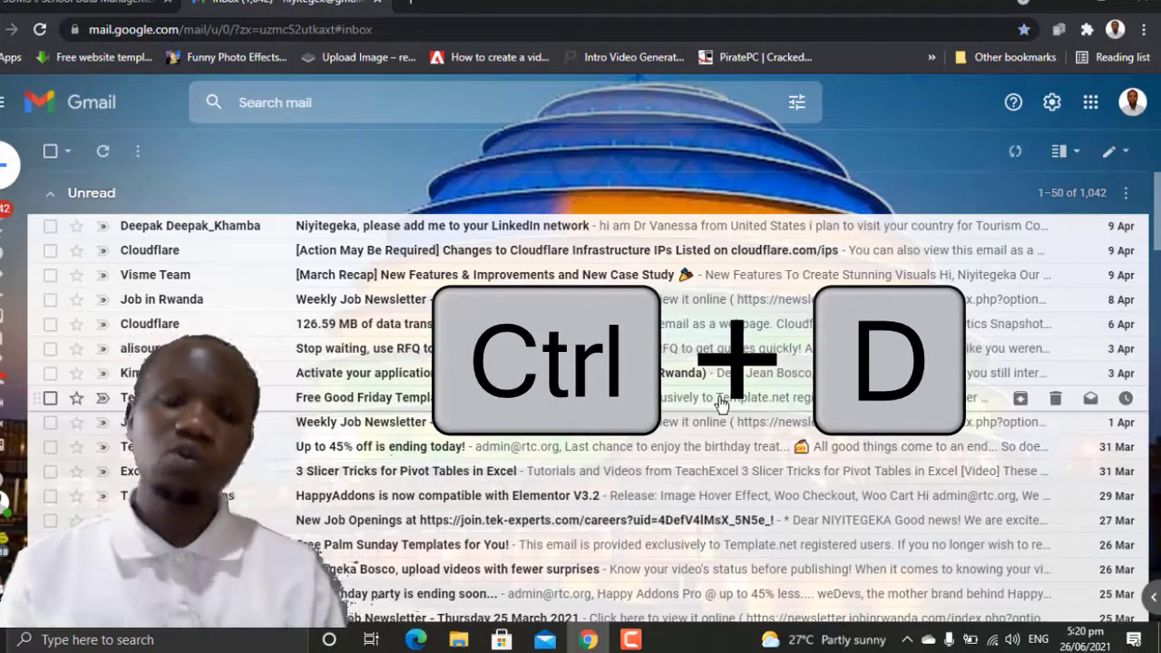
Step: Save the inbox page as a Chrome bookmark with Ctrl+D, keeping the Bookmarks bar folder
key(ctrl+d)
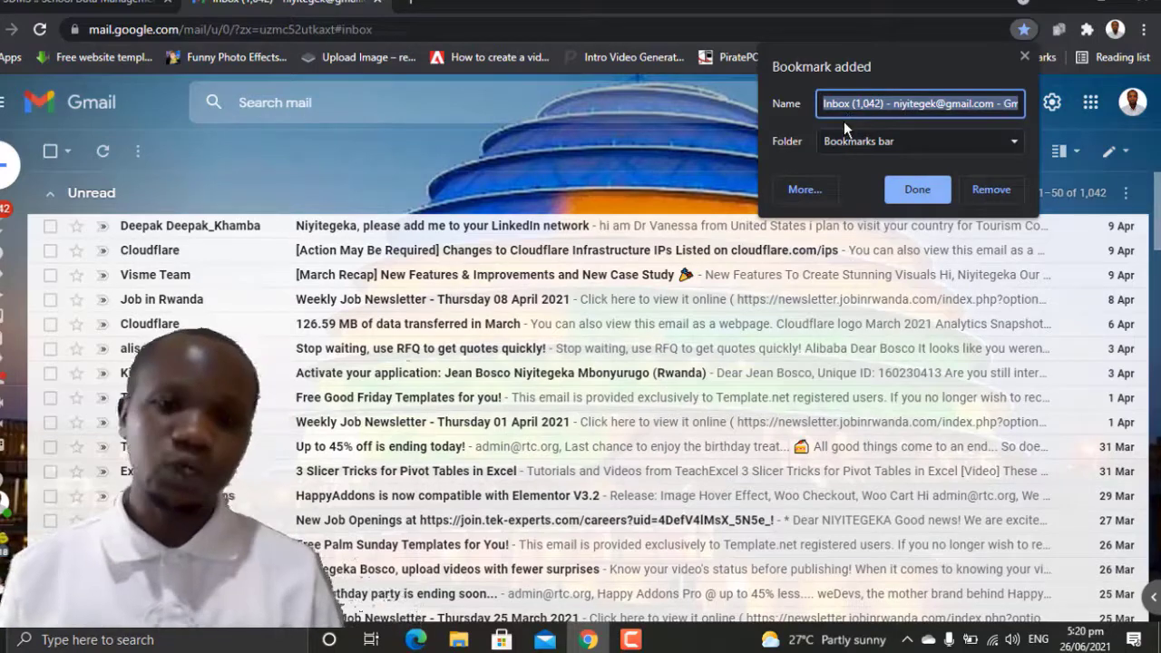
click(864, 143)
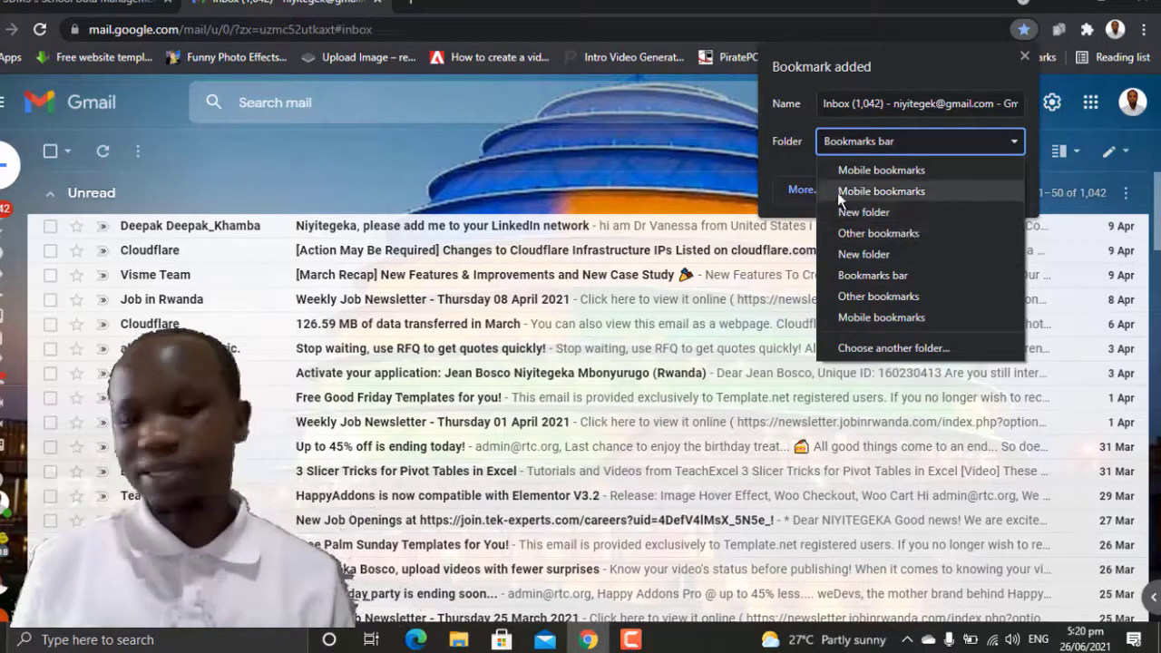
click(789, 164)
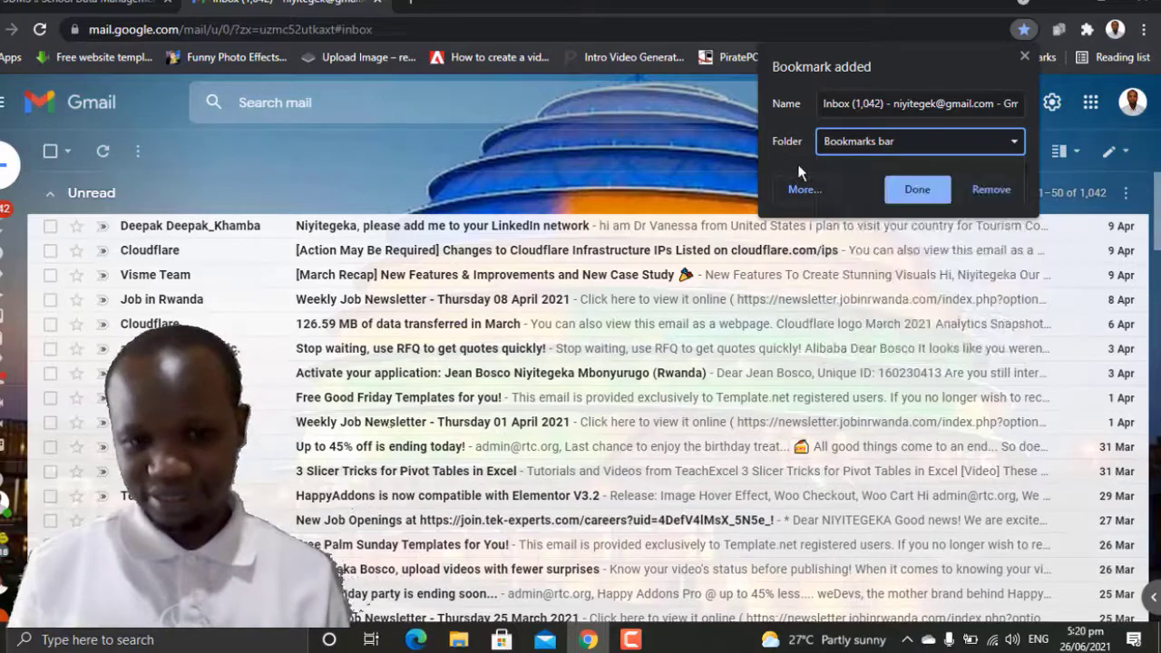
click(923, 195)
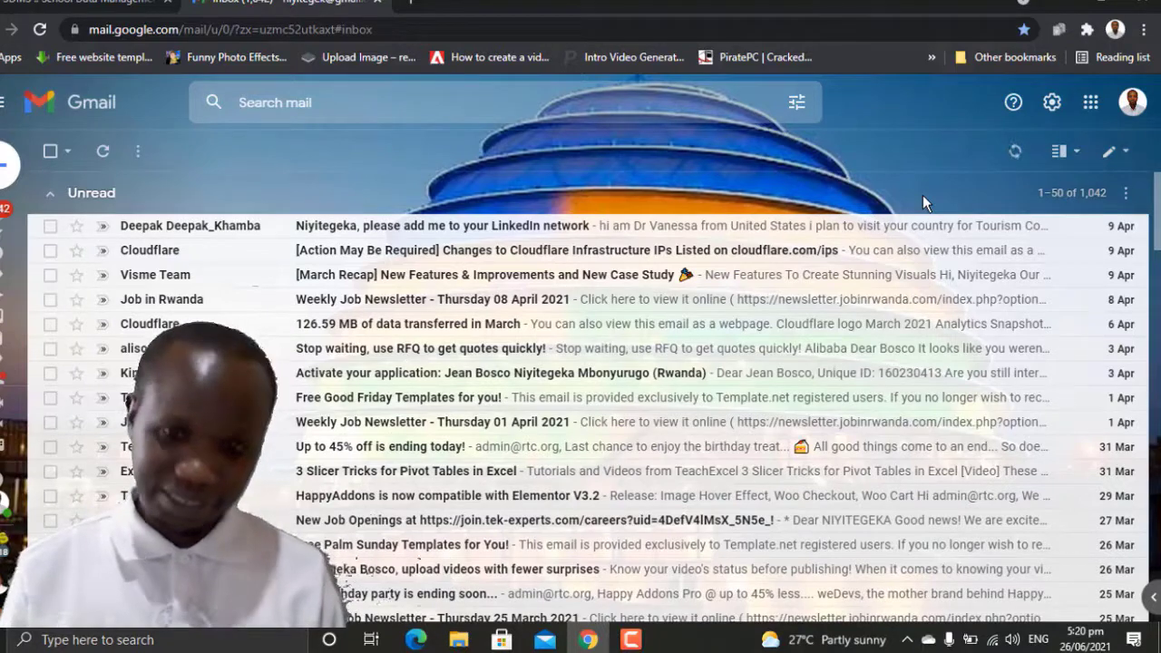
click(1020, 59)
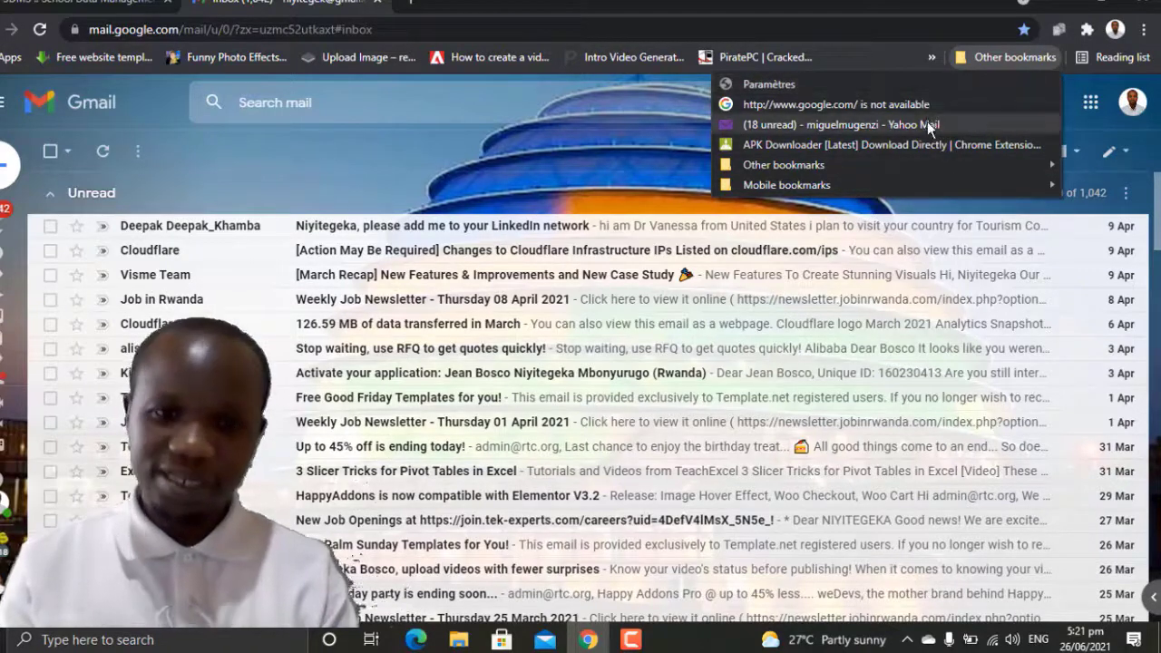
mouse_move(933, 170)
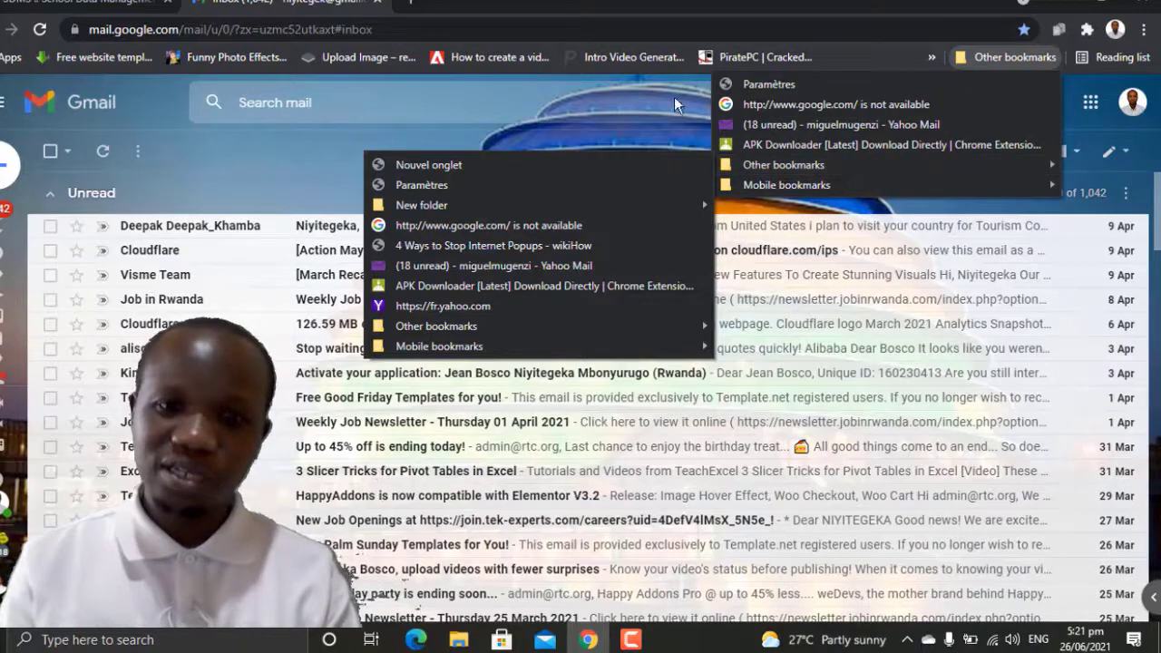
click(928, 56)
click(930, 58)
click(932, 57)
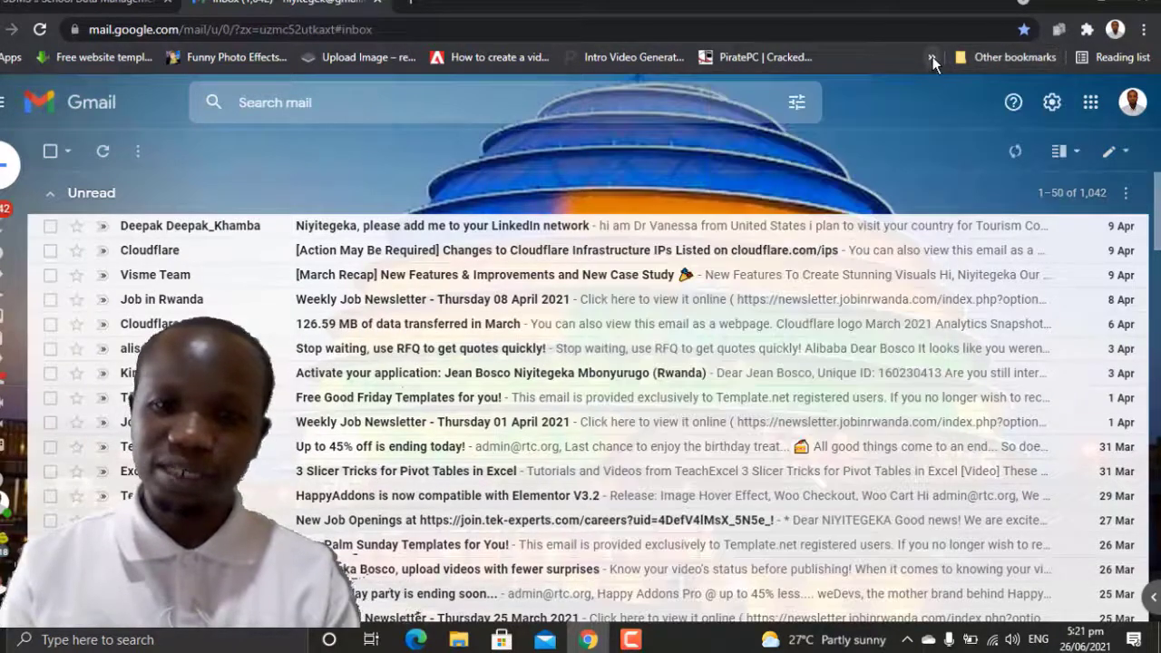
click(930, 59)
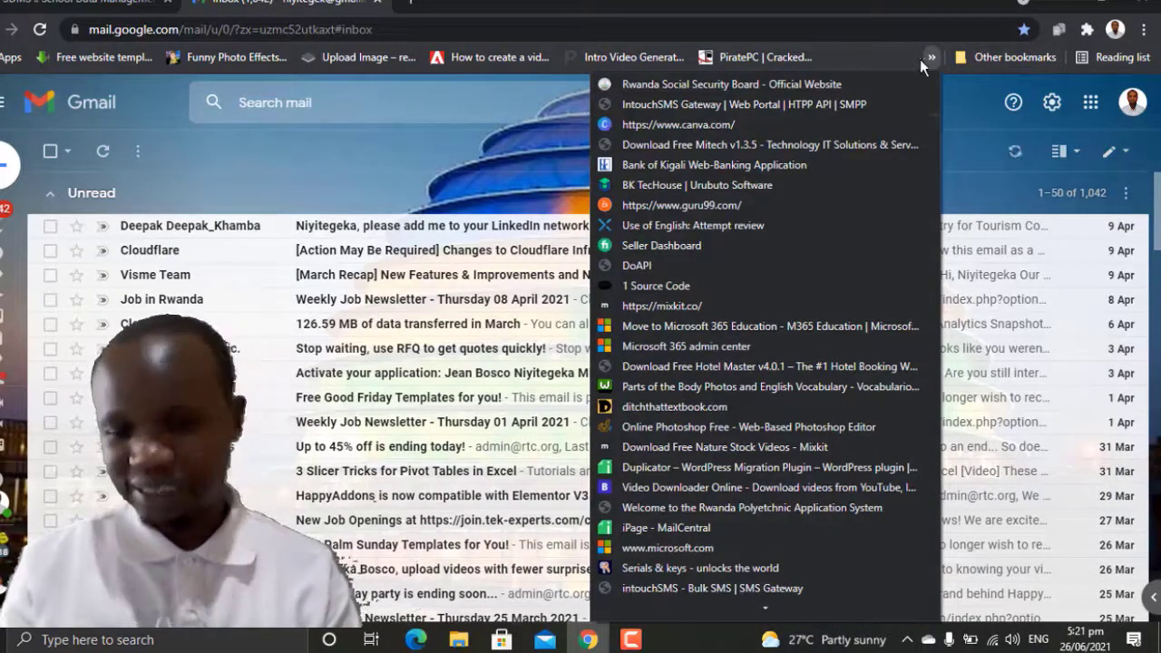
click(332, 152)
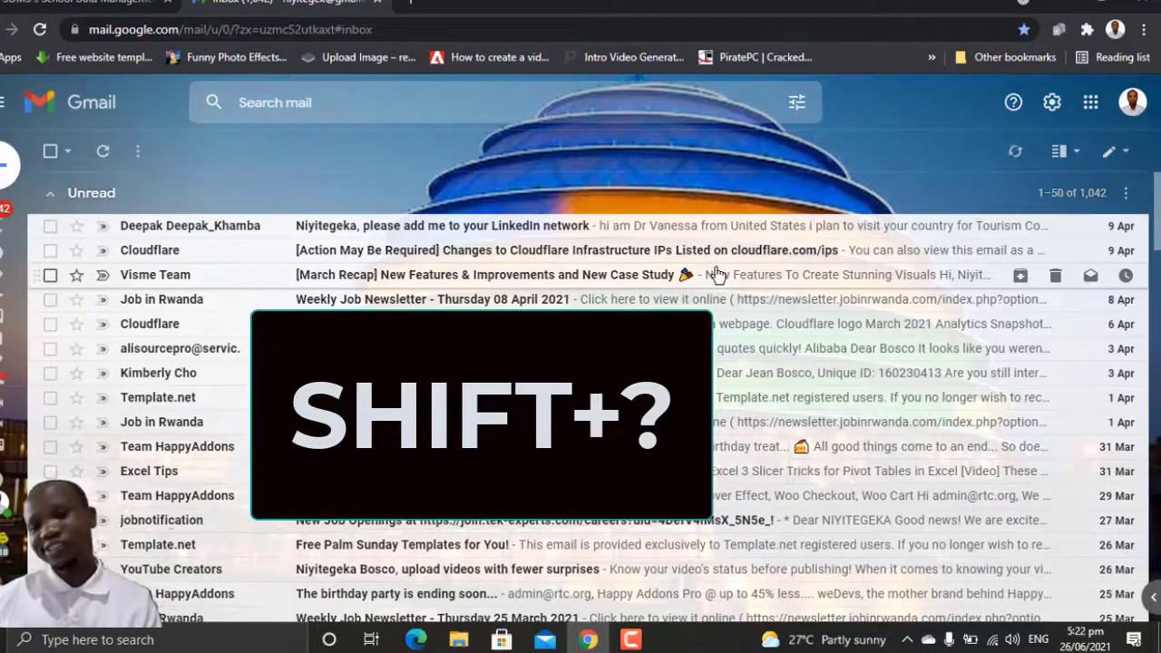
Step: Show Gmail's keyboard shortcuts list with Shift+?
key(shift+question)
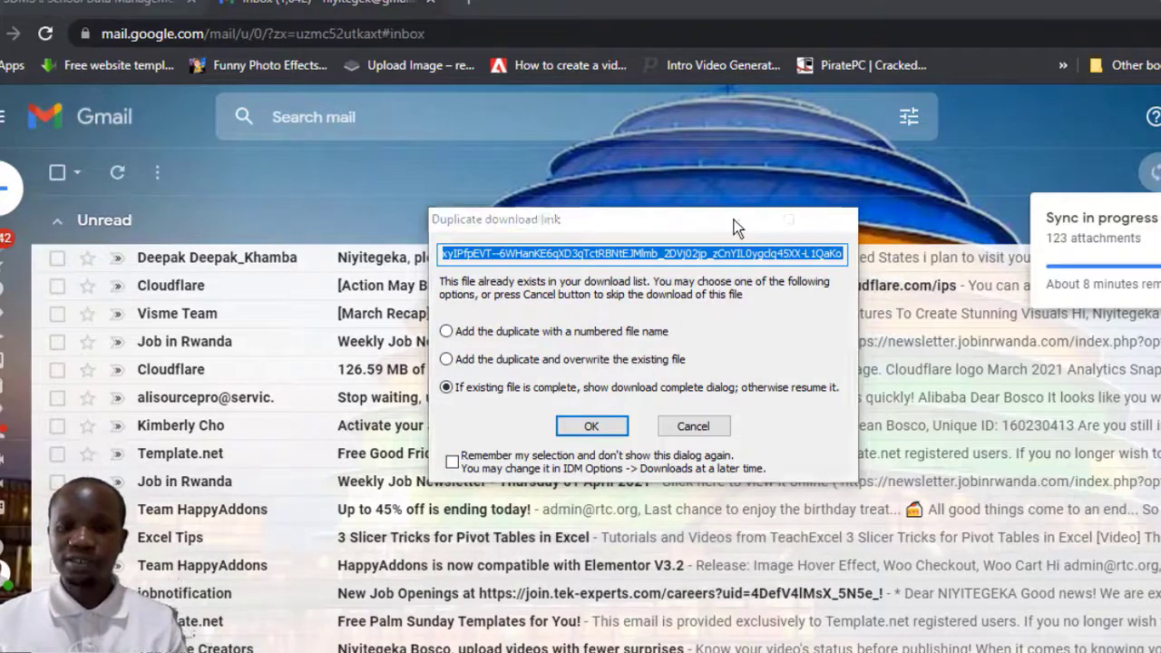
Step: Accept the default choice on IDM's duplicate download prompts and clear the download info window
key(Return)
click(811, 241)
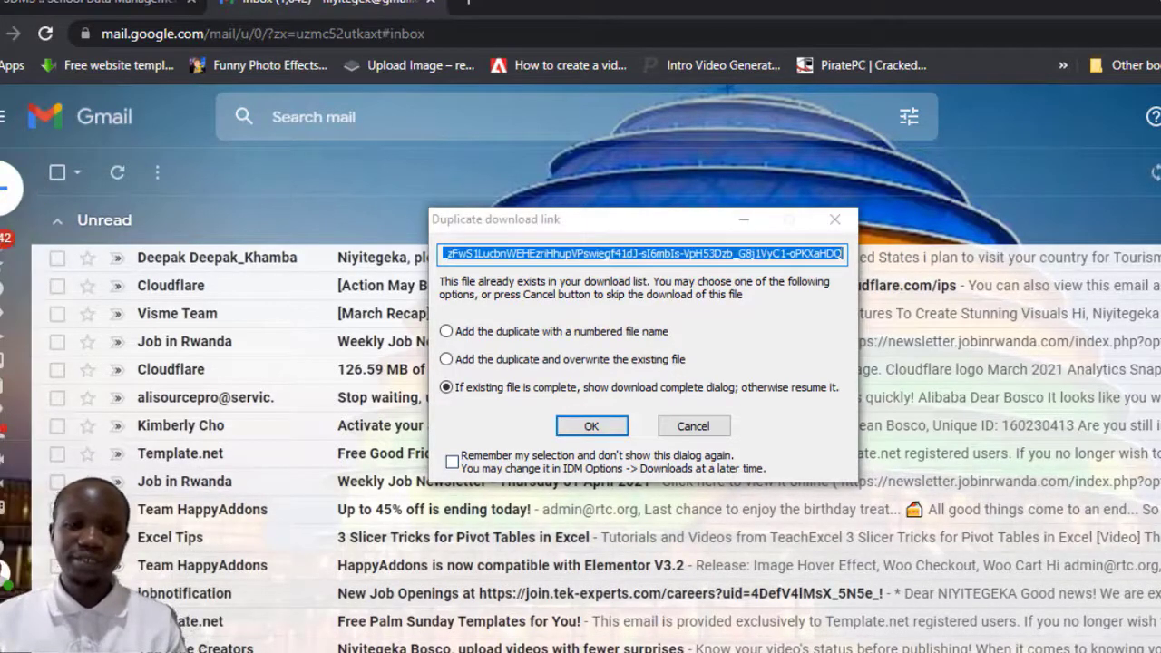
scroll(599, 427, down, 15)
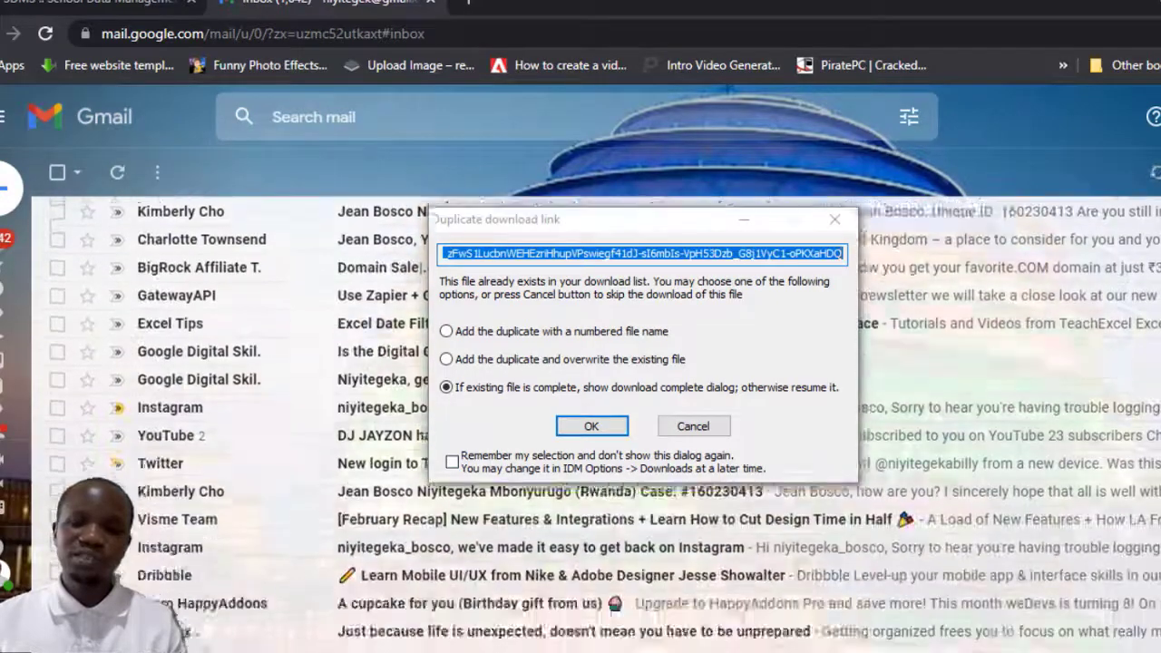
scroll(599, 426, up, 15)
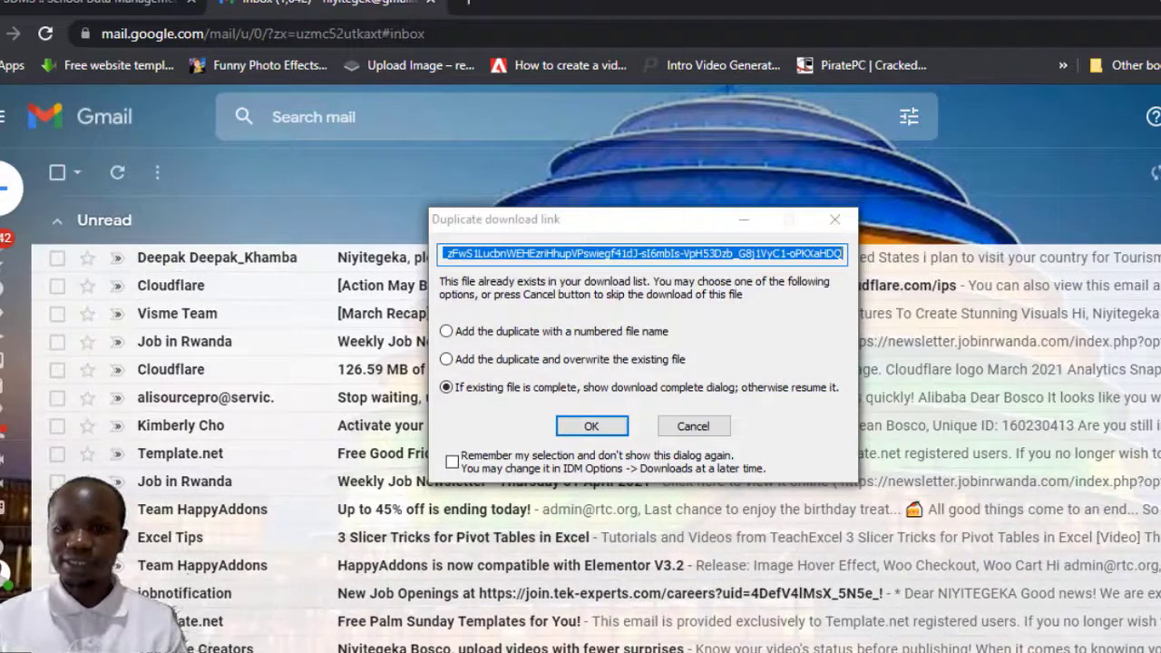
key(Return)
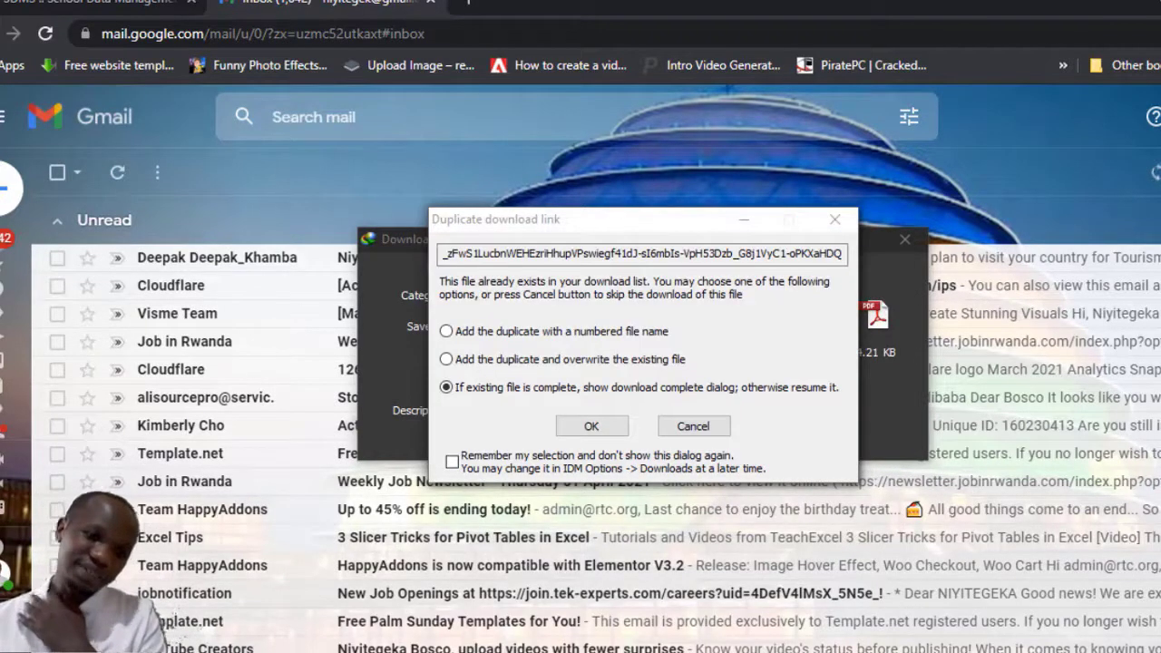
Step: Tick, then untick 'Remember my selection' in IDM's Duplicate download link dialog
scroll(599, 544, down, 3)
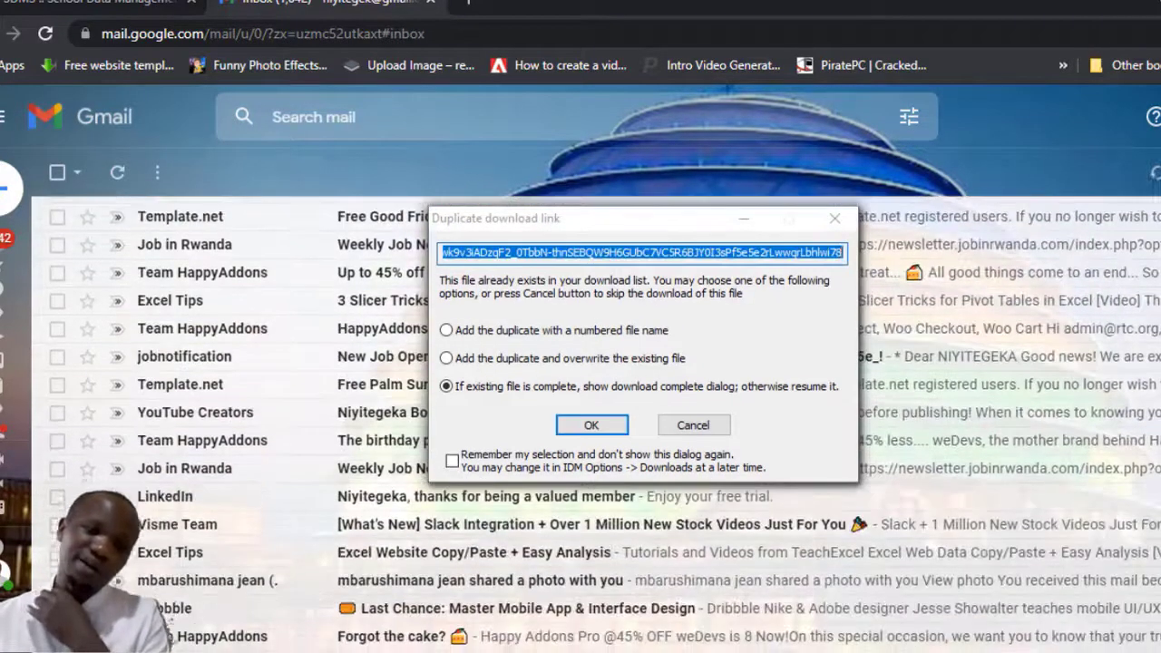
scroll(599, 544, down, 3)
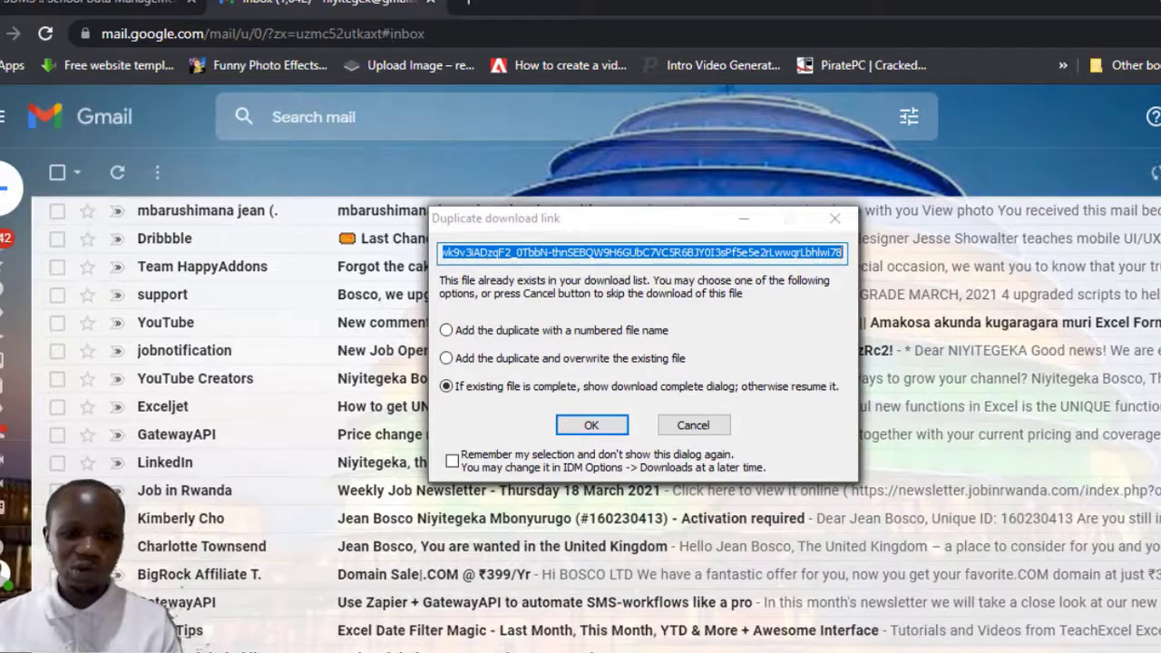
click(452, 462)
click(573, 469)
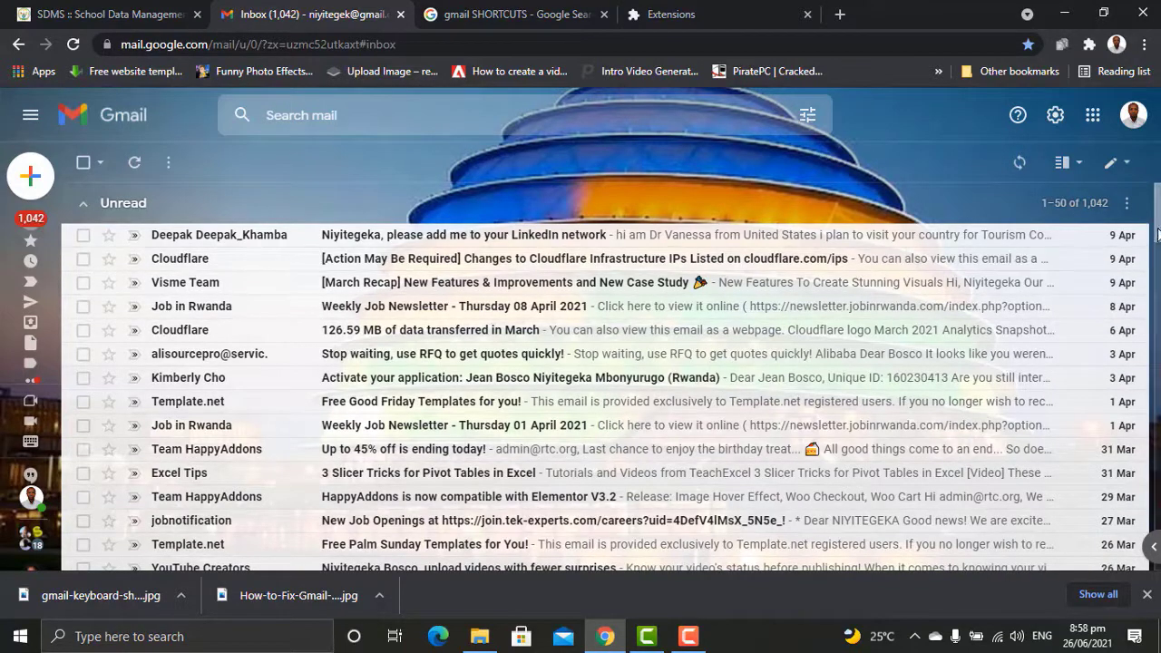
scroll(1157, 254, down, 2)
scroll(1157, 250, up, 1)
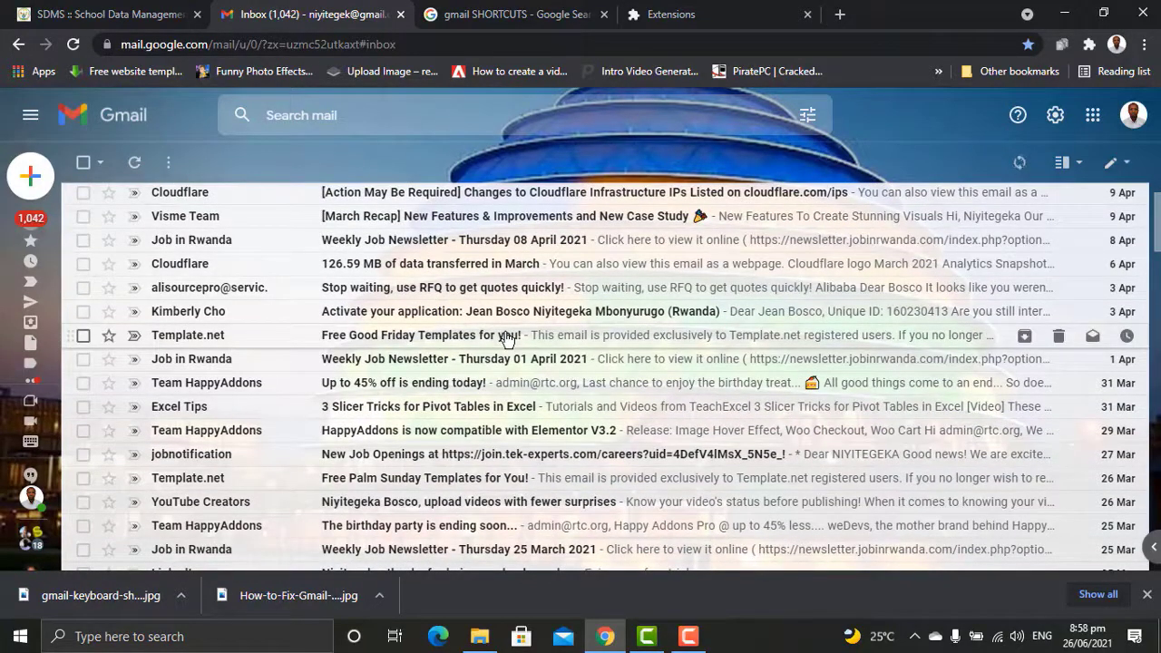
Step: Read the Job in Rwanda 01 April 2021 newsletter down to its unsubscribe link, then return to the inbox
click(208, 364)
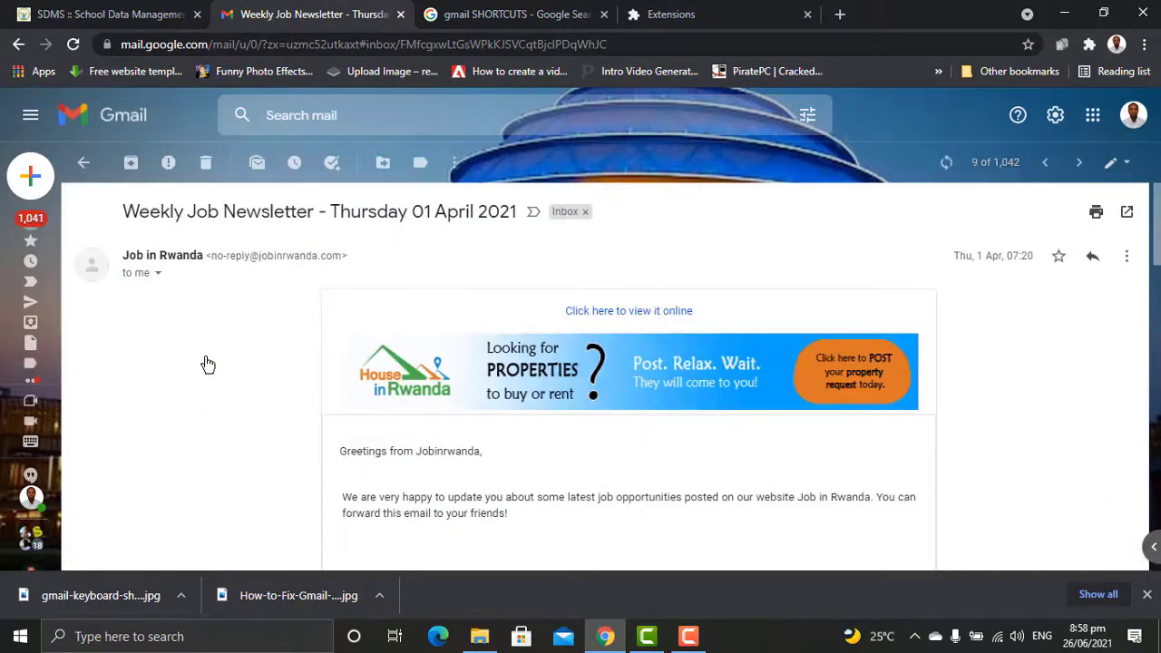
scroll(1158, 277, down, 2)
drag(1158, 277, 1157, 411)
drag(1158, 356, 1156, 466)
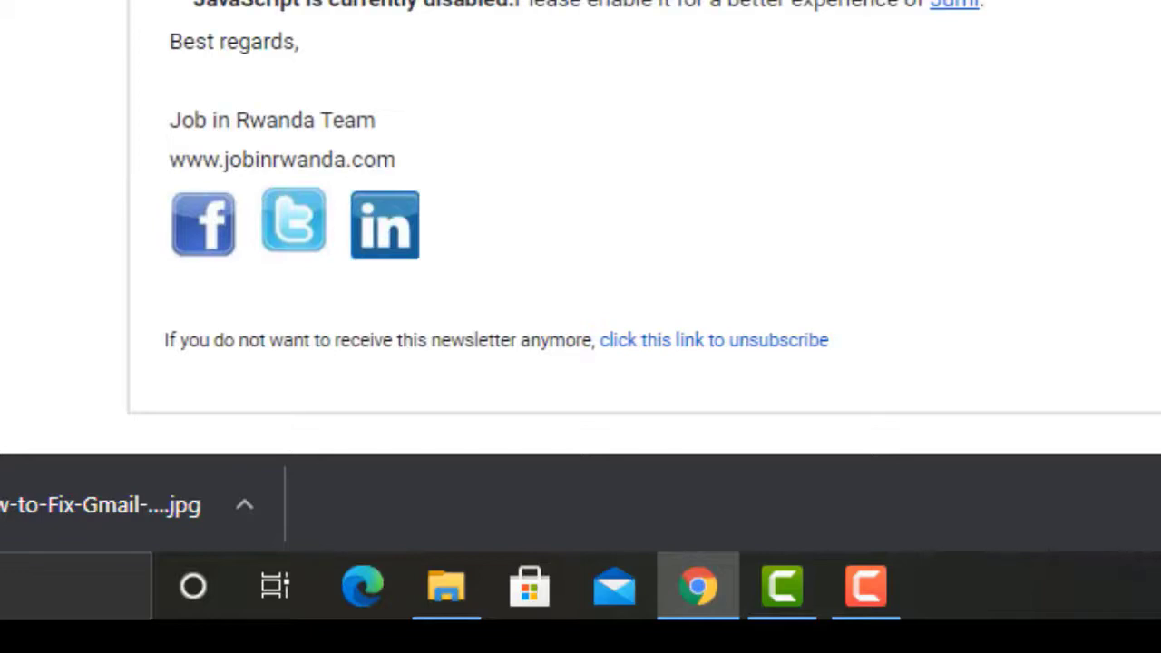
key(alt+Left)
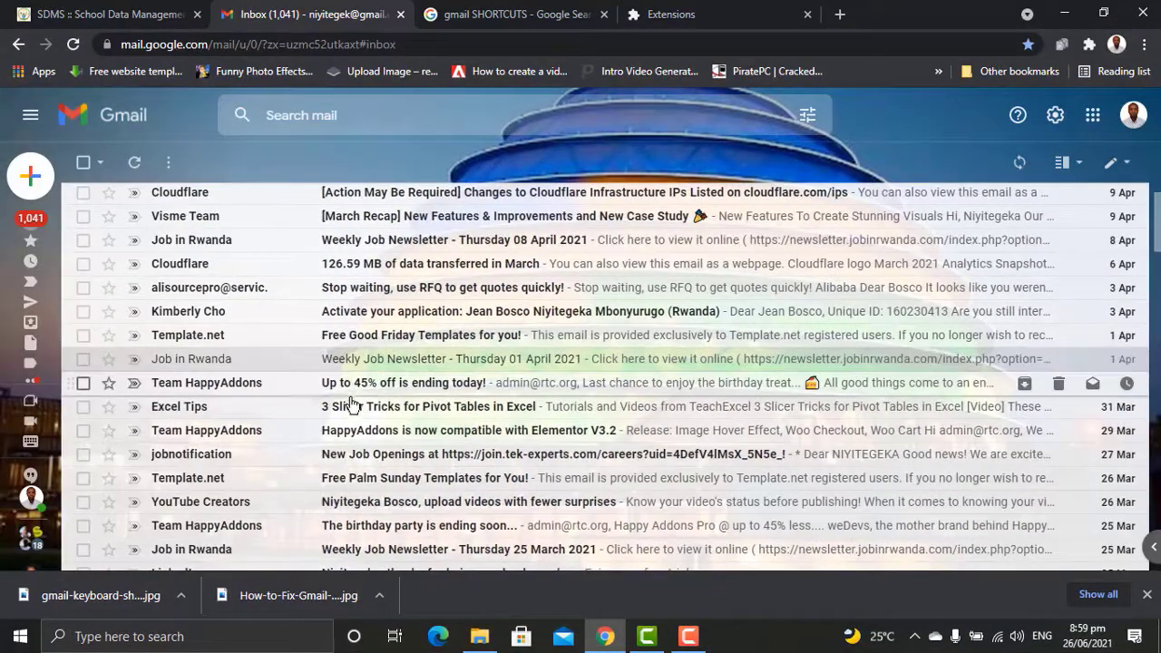
Step: Open Template.net's 'Free Palm Sunday Templates for You!' email and scroll to its footer
click(337, 478)
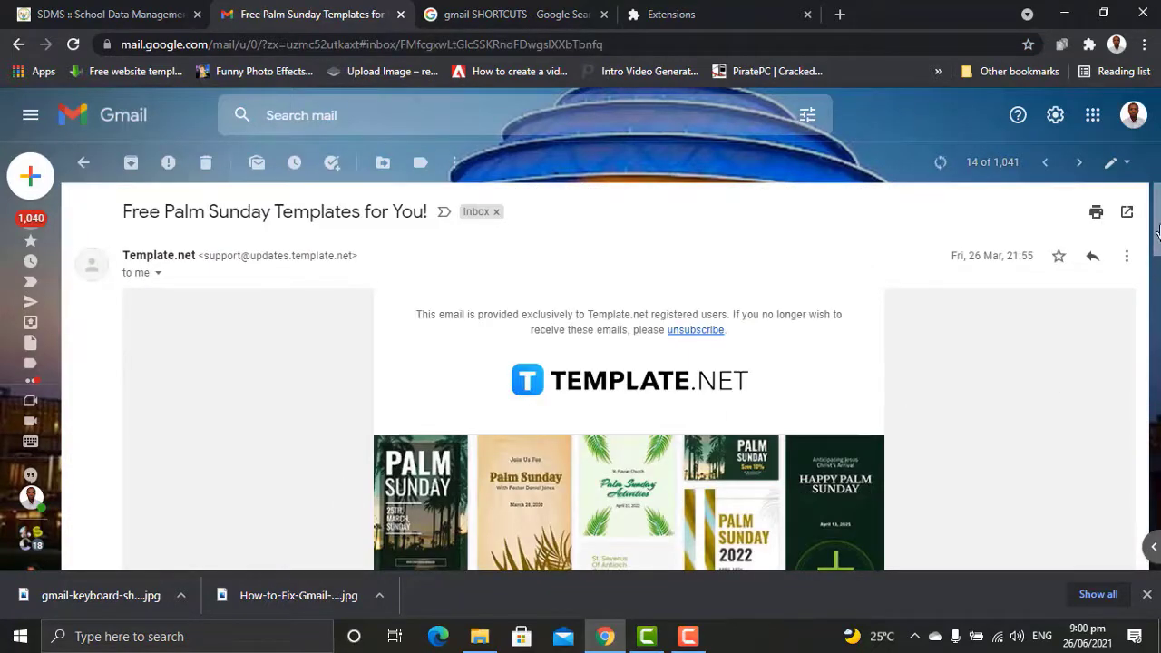
scroll(626, 377, down, 8)
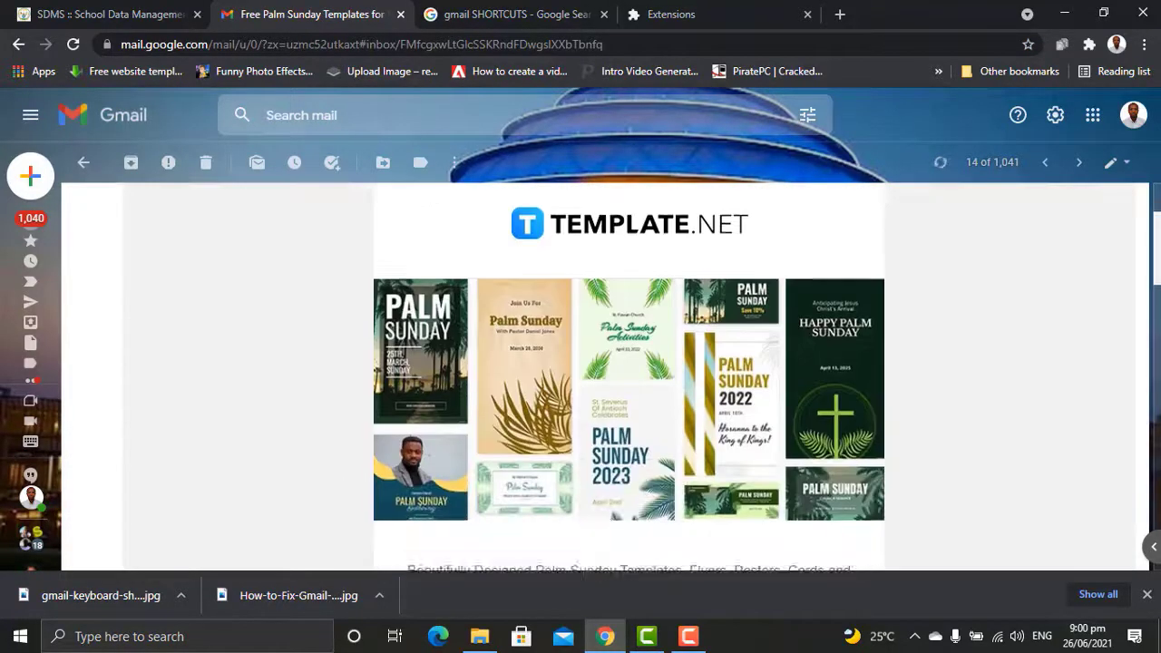
scroll(626, 377, down, 3)
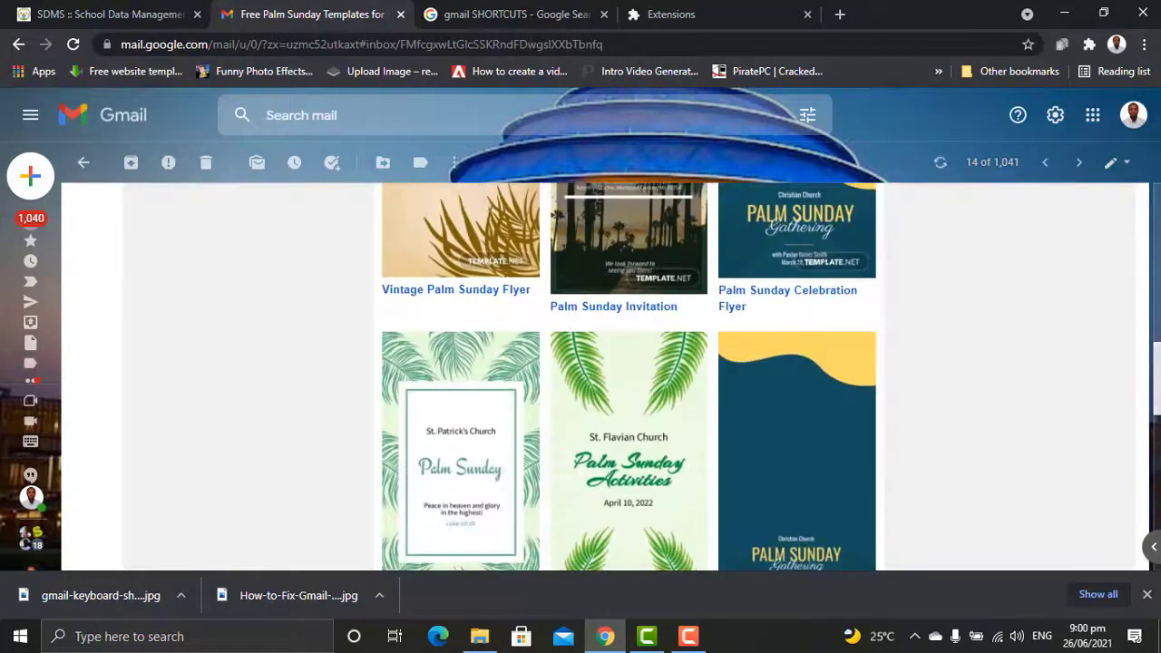
scroll(626, 377, down, 3)
scroll(626, 376, down, 10)
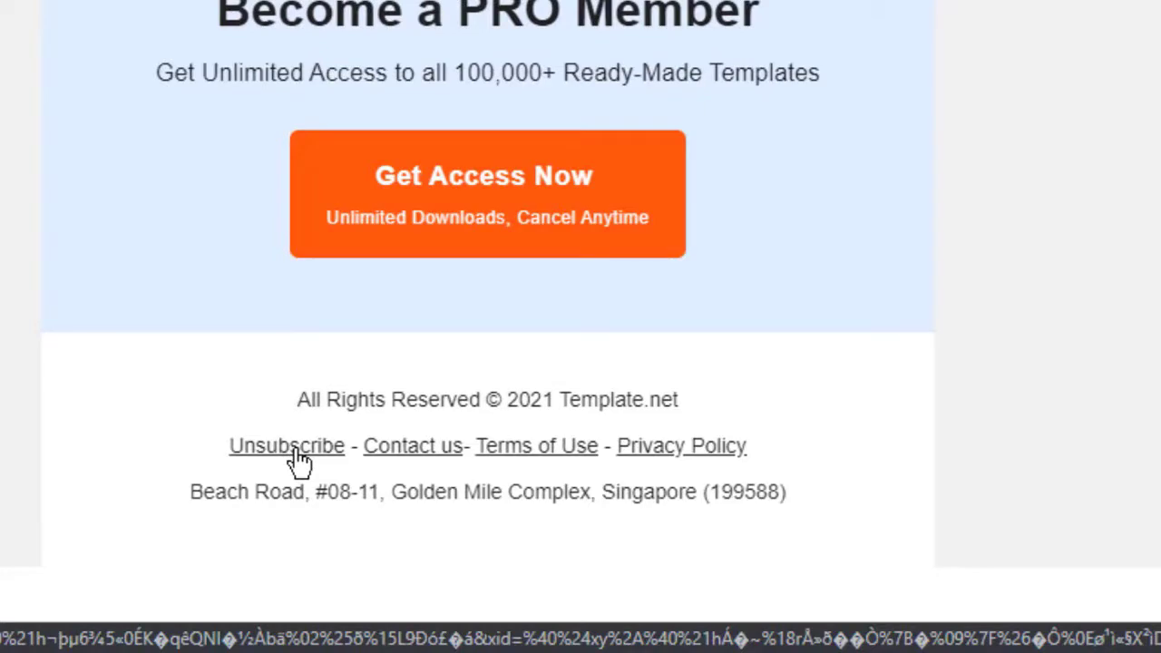
Step: Unsubscribe from Template.net via the footer link and close the confirmation tab
click(297, 451)
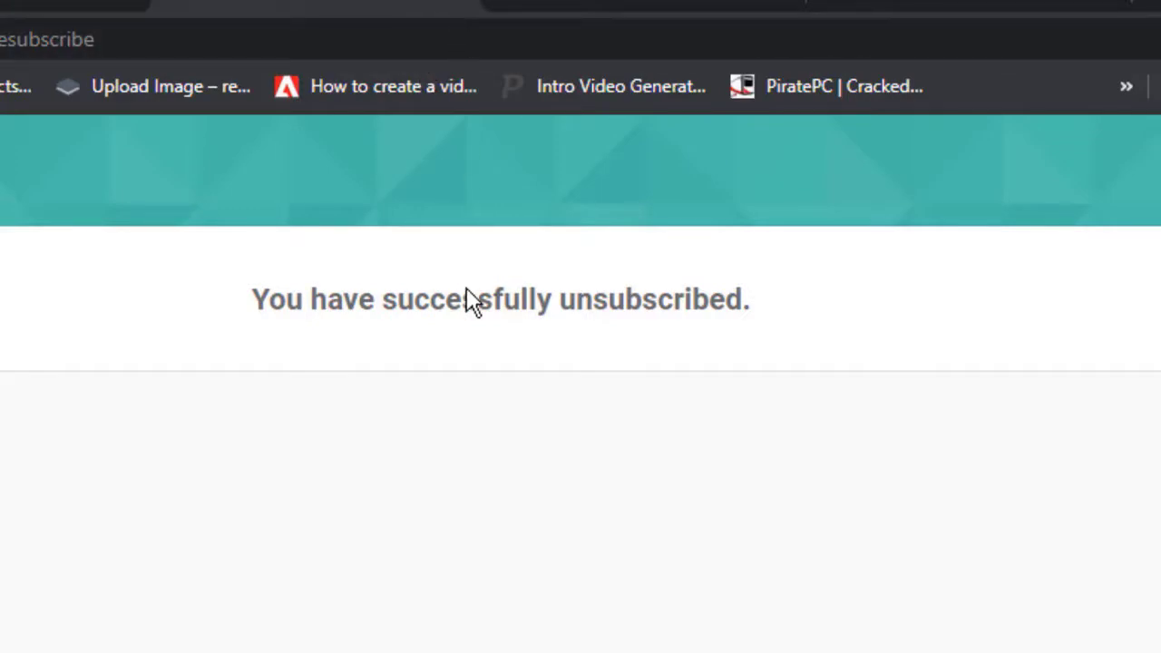
key(ctrl+w)
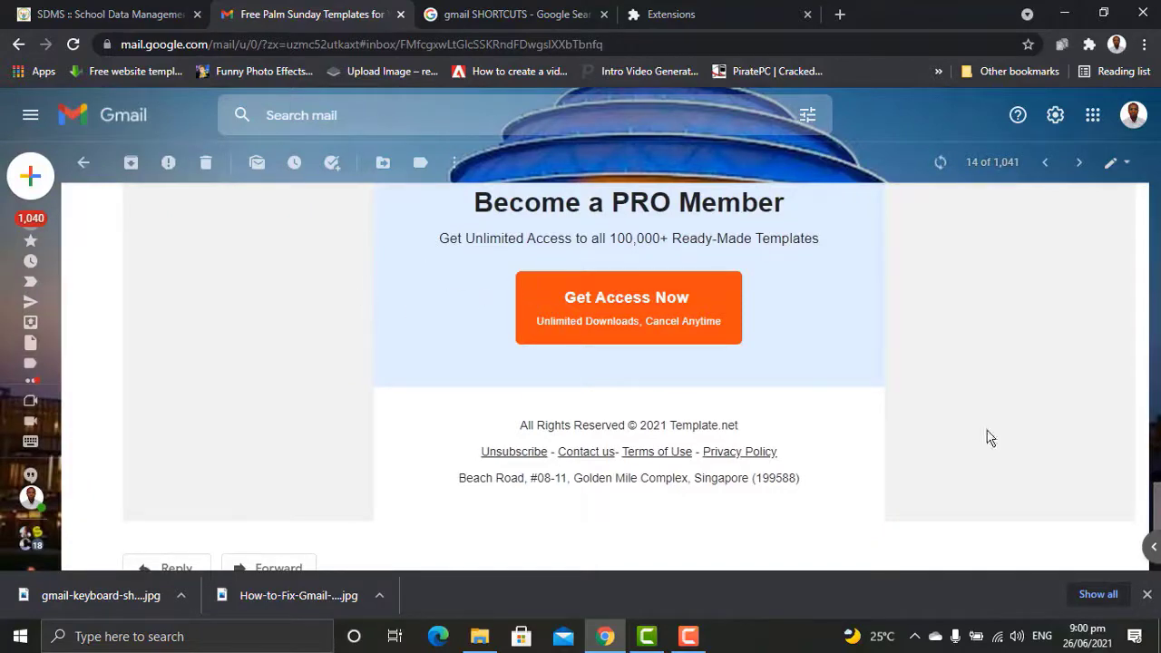
Step: List all Template.net mail via 'Filter messages like this', then select all 15 and bin them
drag(1157, 508, 1159, 165)
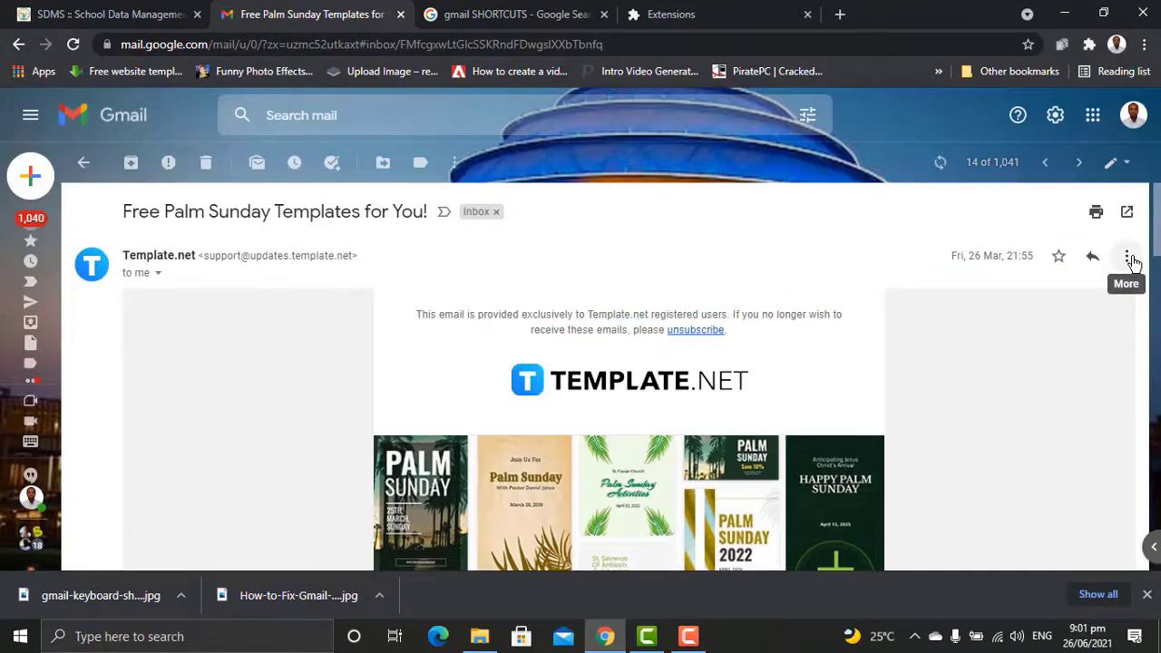
click(1128, 259)
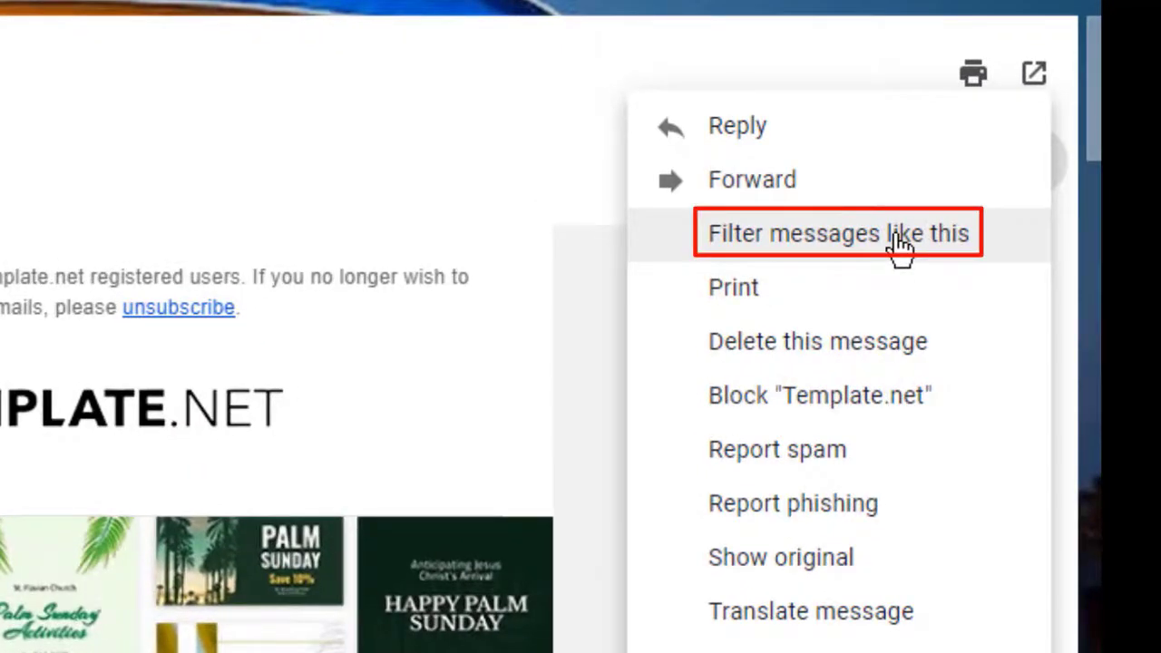
click(901, 238)
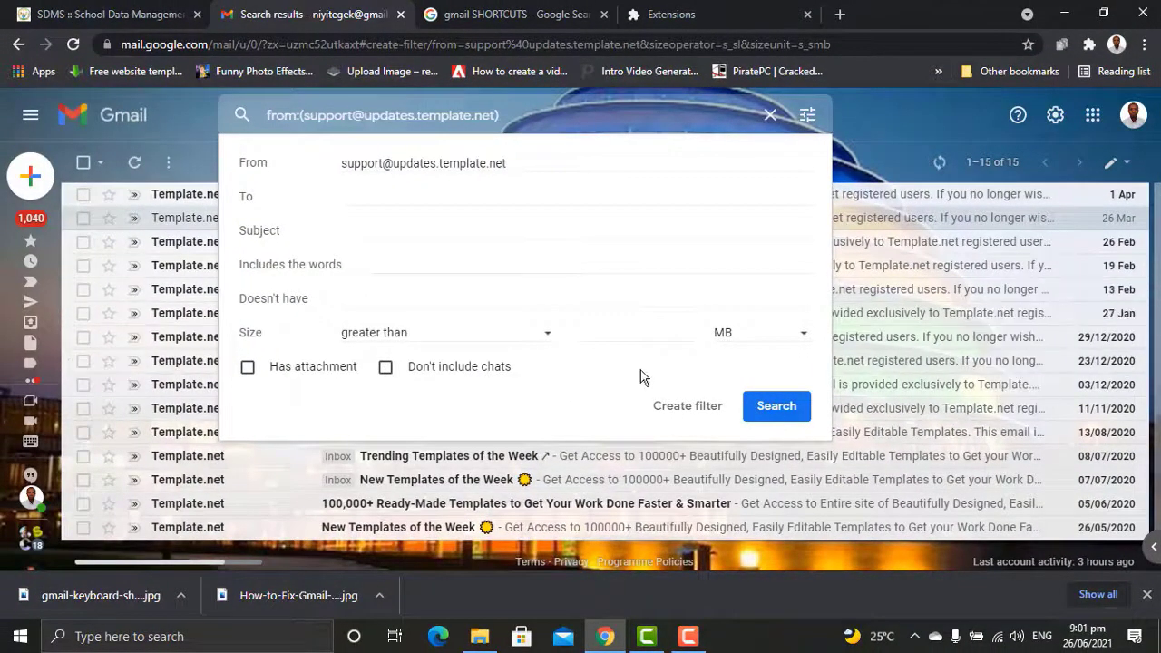
click(776, 413)
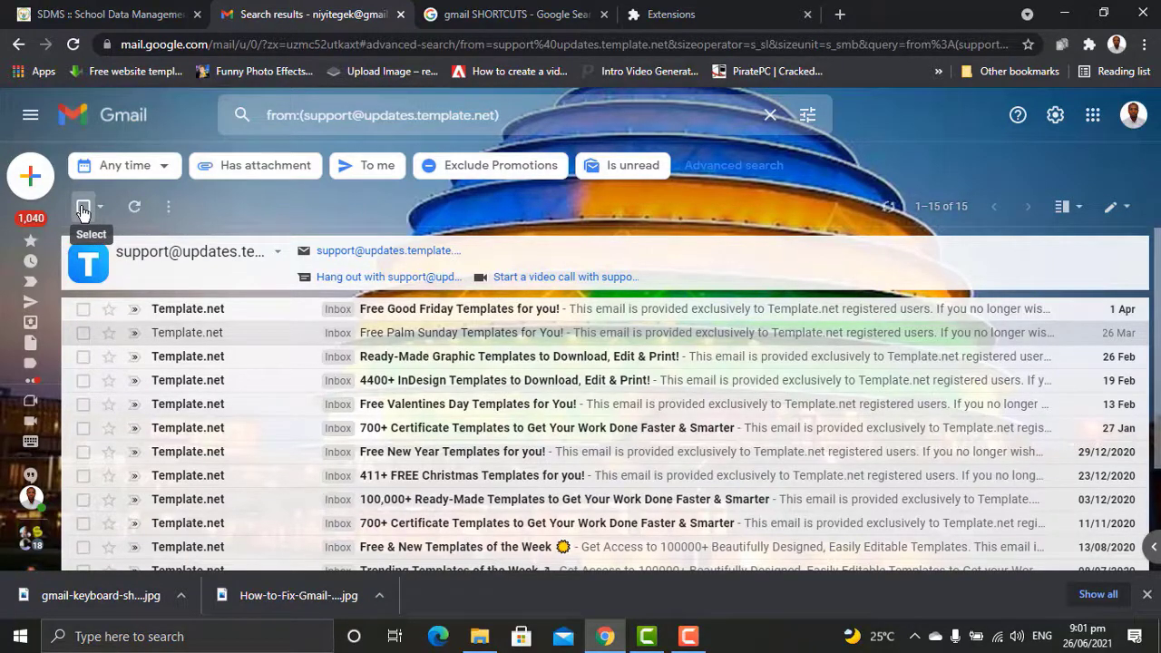
click(82, 207)
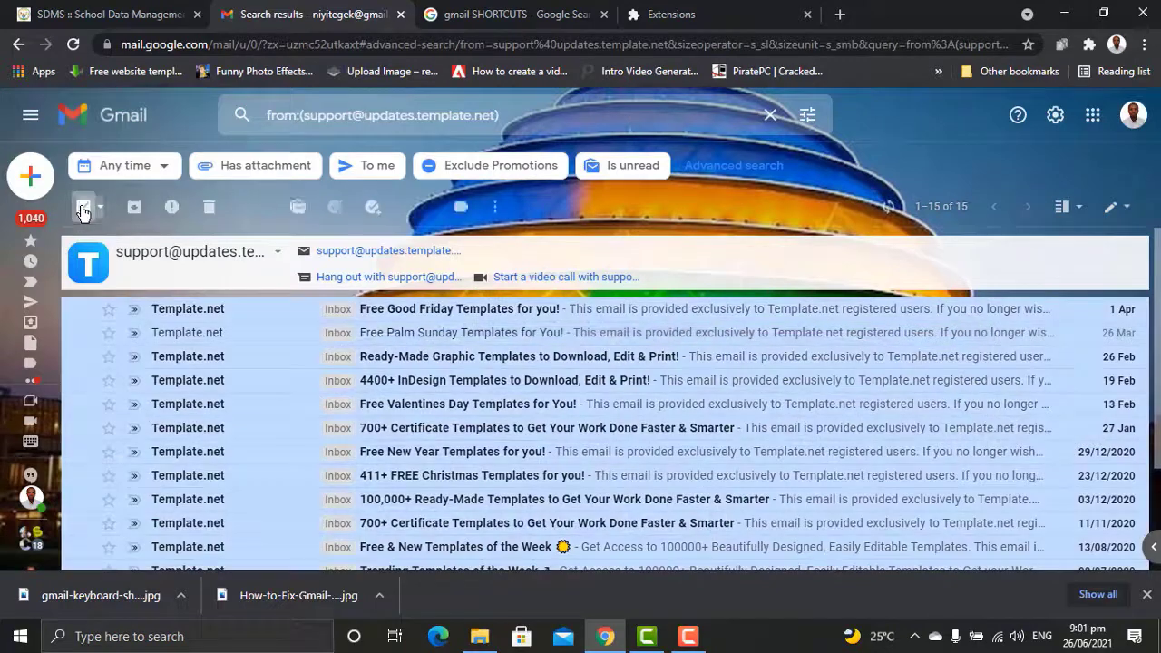
click(212, 208)
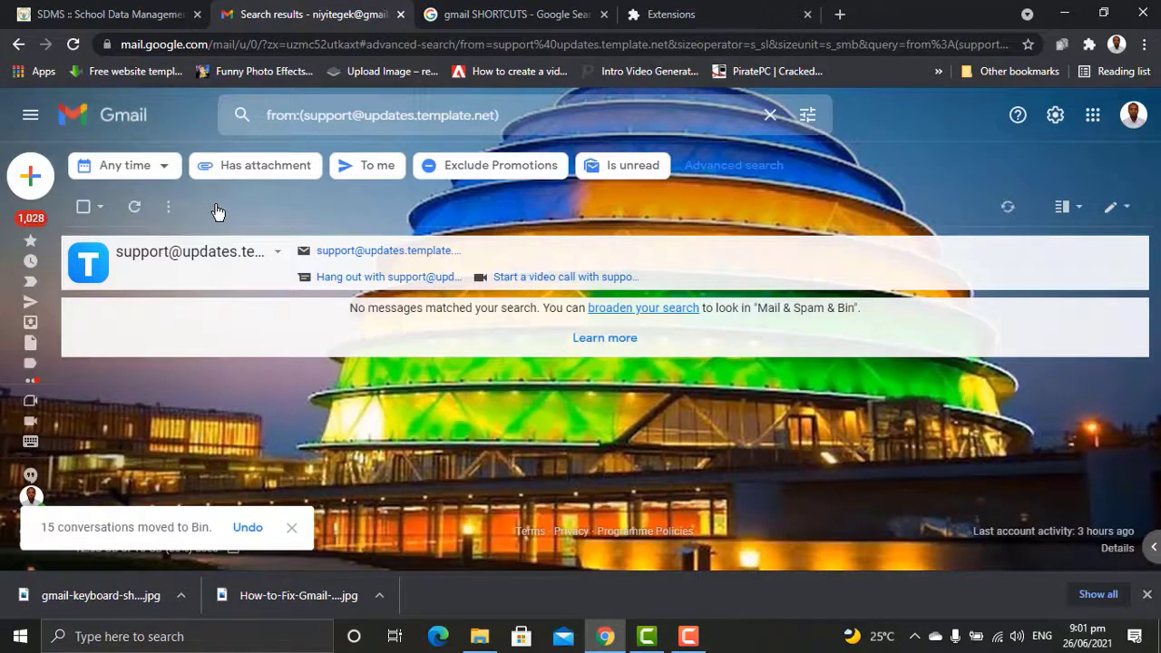
mouse_move(45, 225)
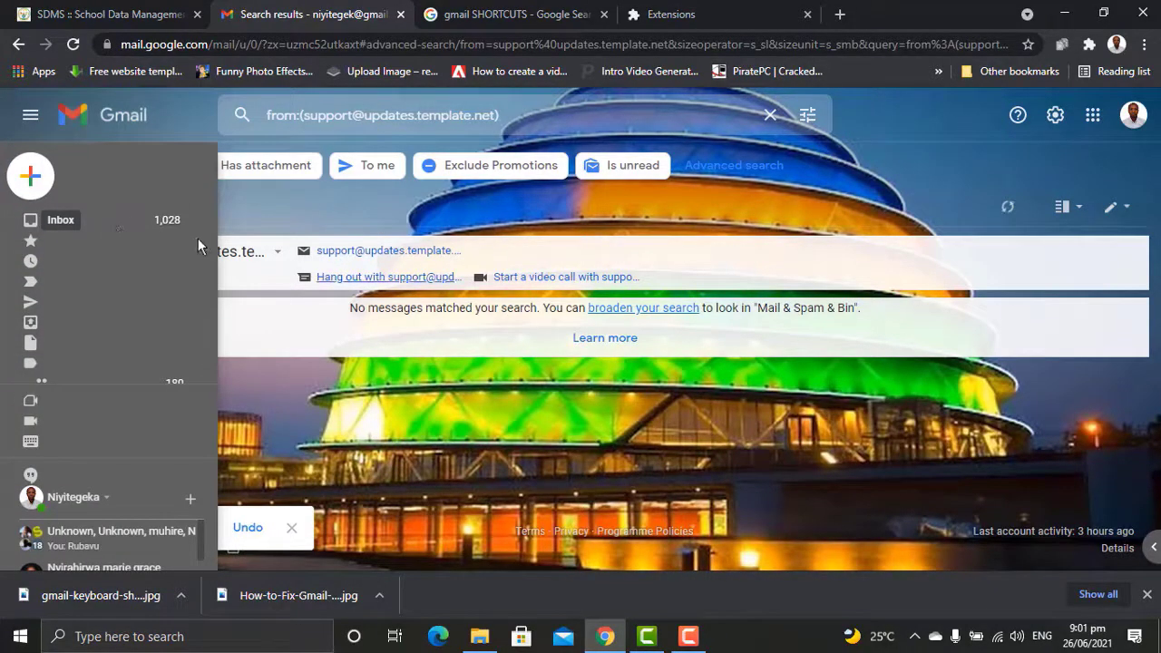
Step: Open the YouTube Creators email, list its mailing list's 18 conversations, and bin them all
click(35, 223)
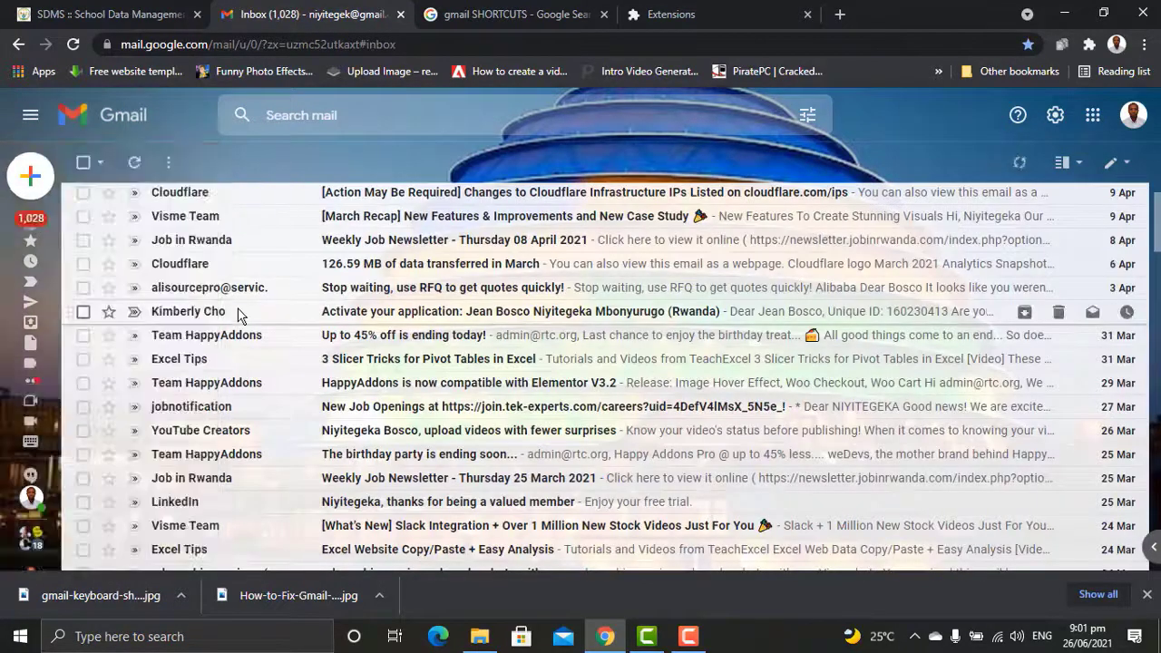
click(382, 440)
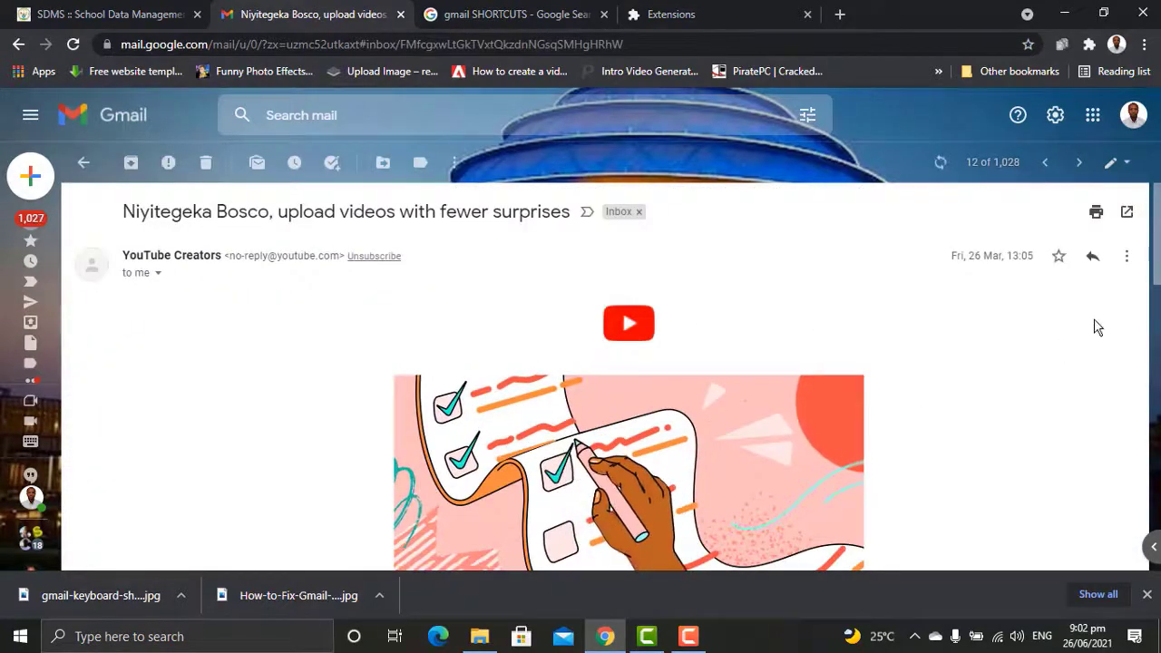
click(1125, 261)
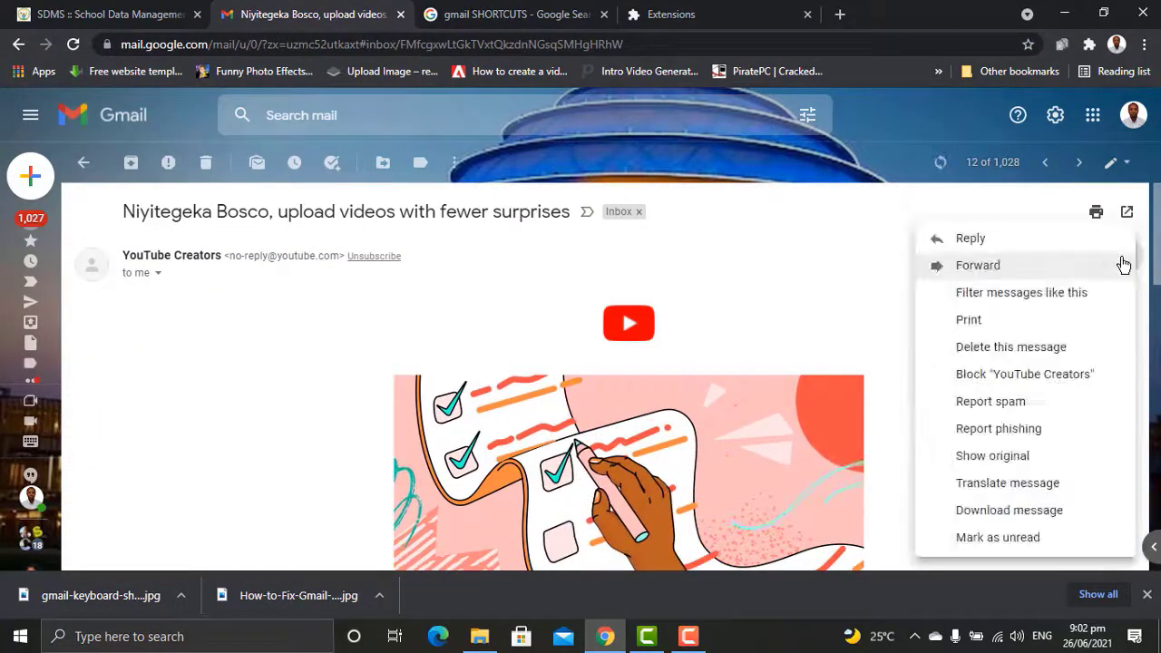
click(1060, 293)
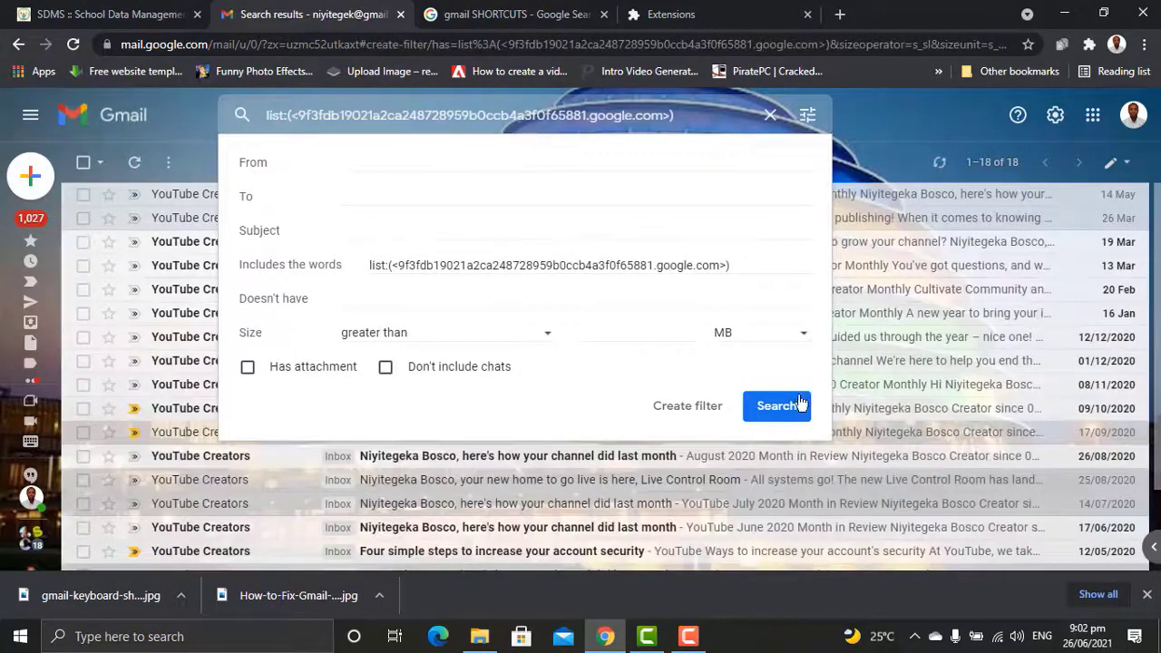
click(778, 407)
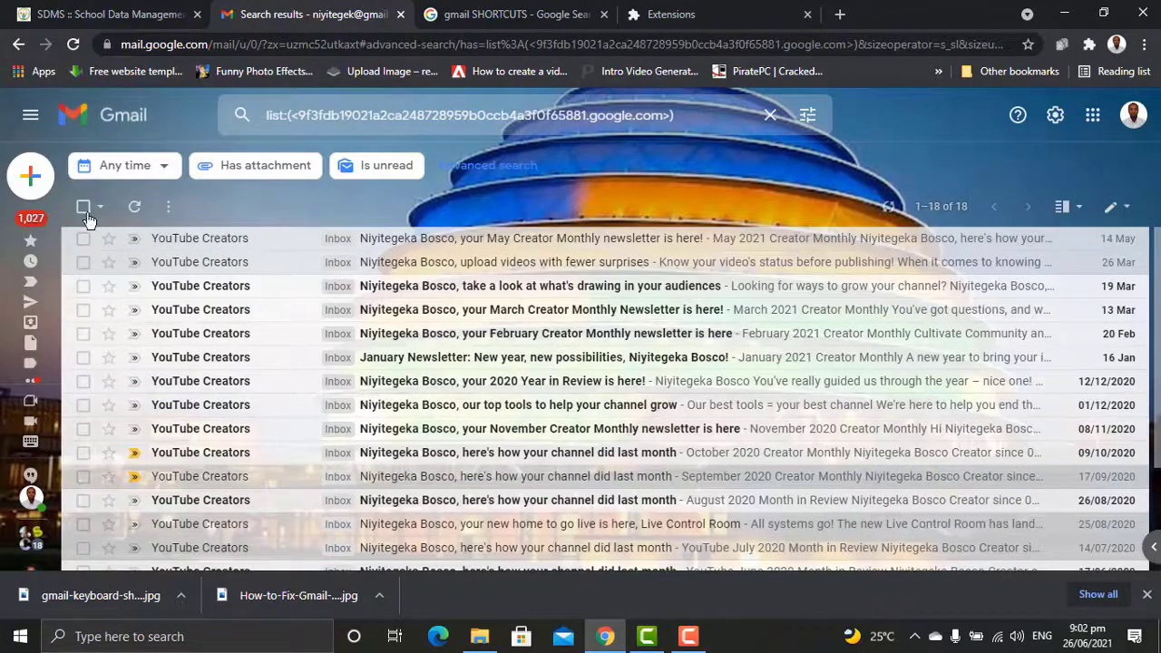
click(83, 209)
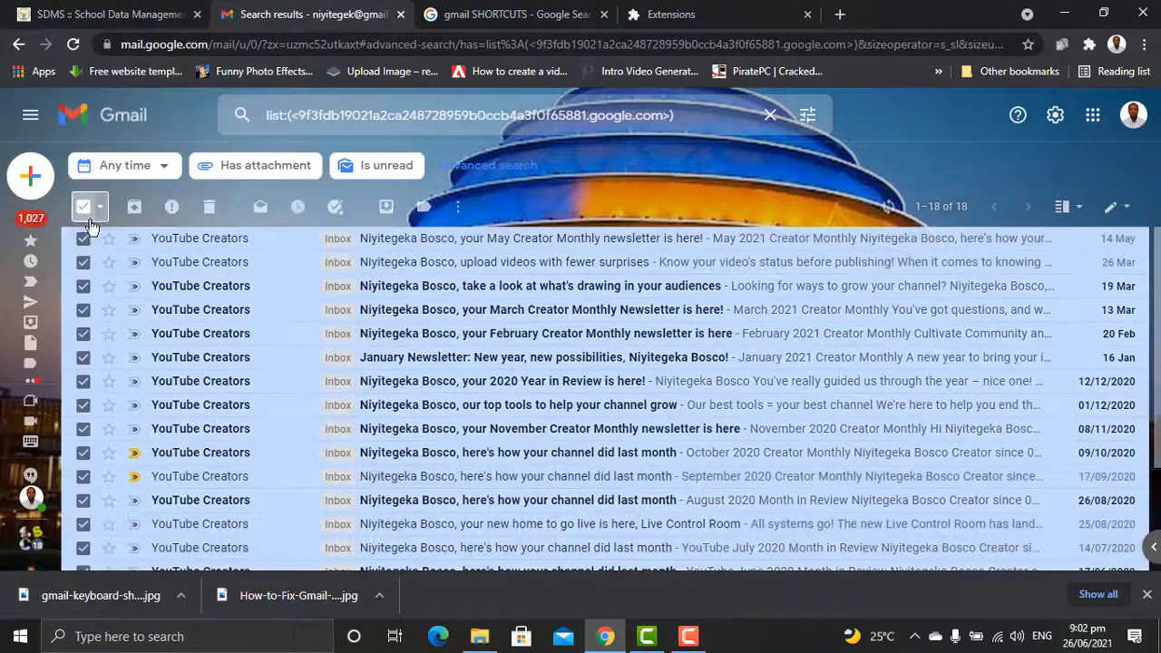
click(208, 211)
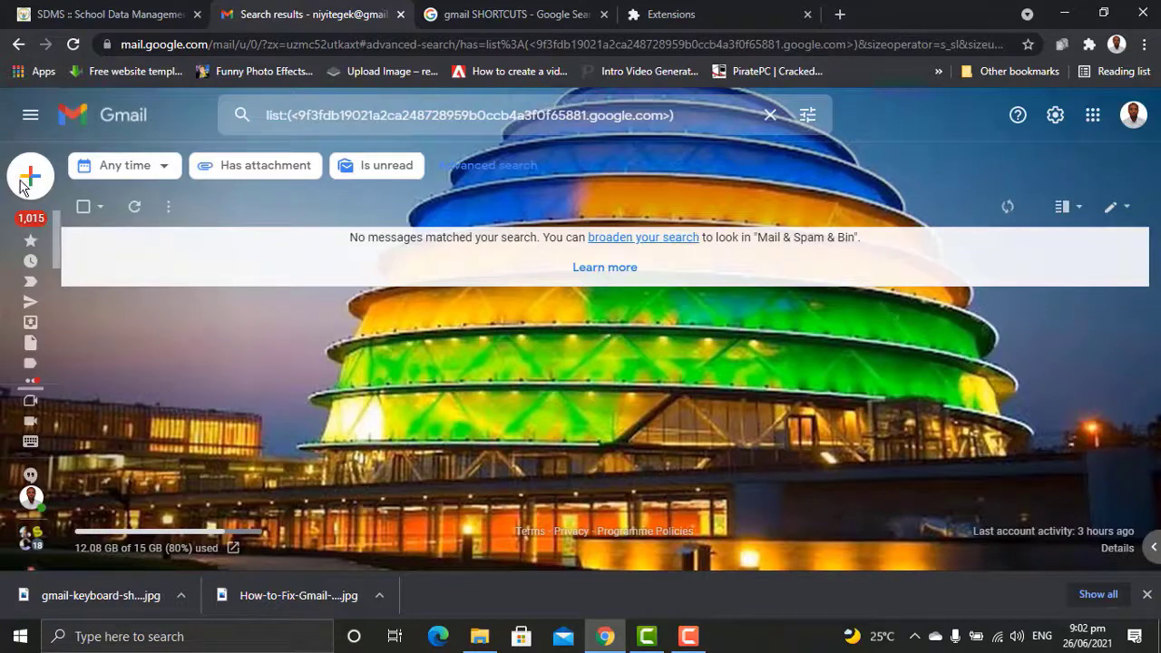
mouse_move(34, 227)
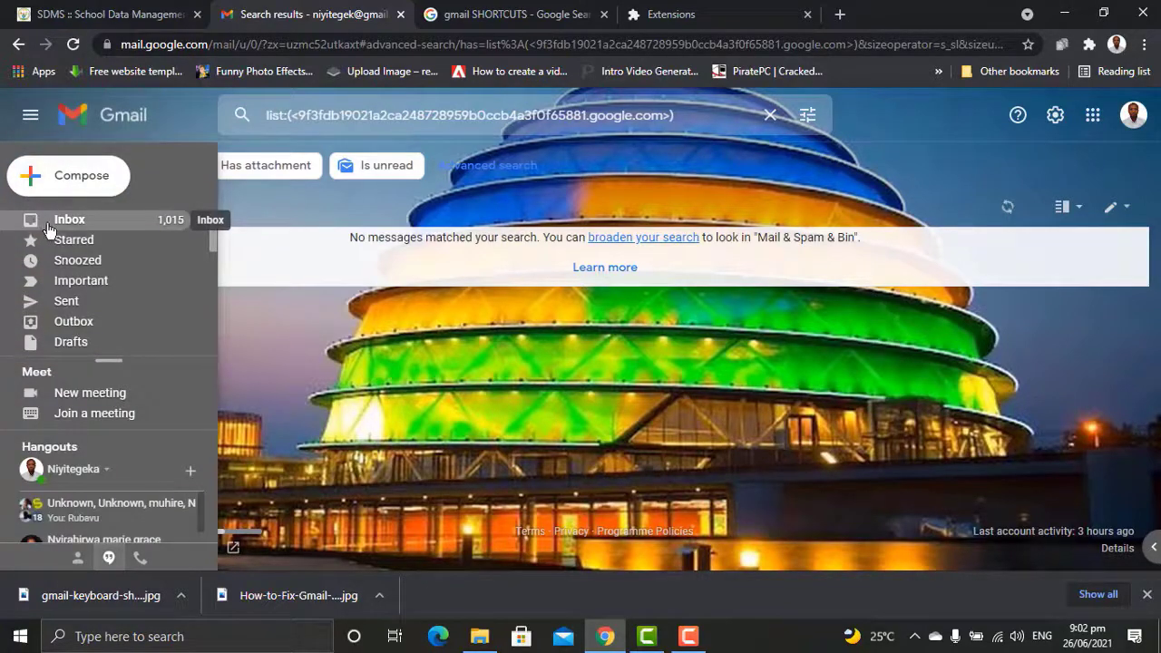
Step: From the LinkedIn email in the inbox, search for all messages from that sender
click(61, 227)
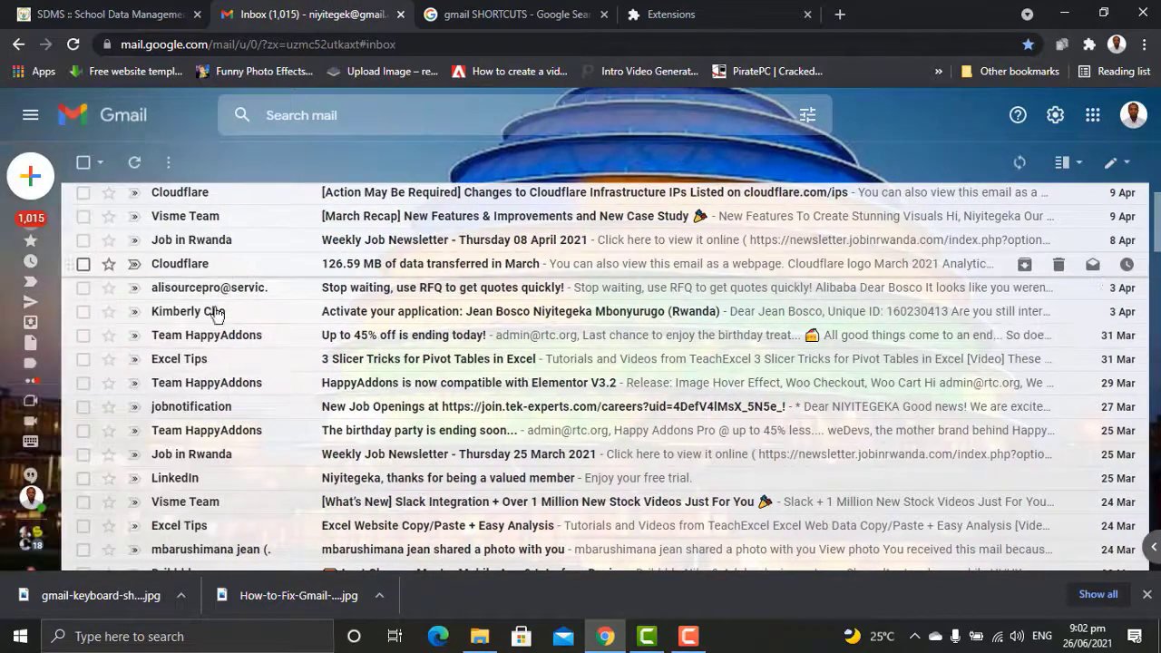
click(202, 481)
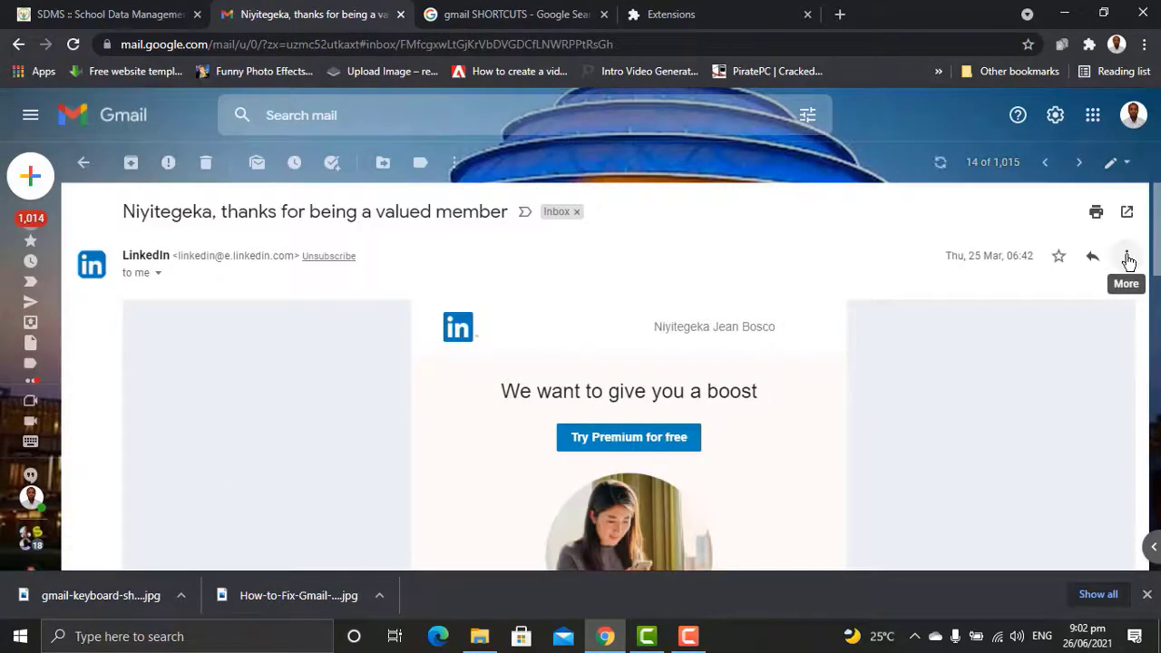
click(1127, 259)
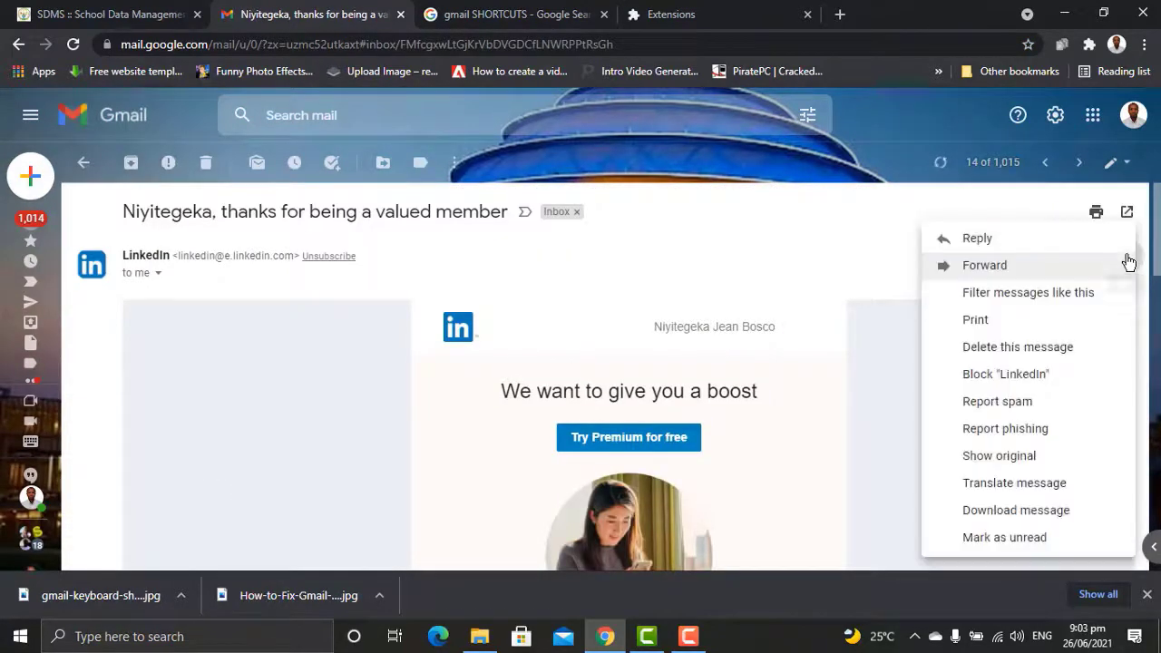
click(1060, 294)
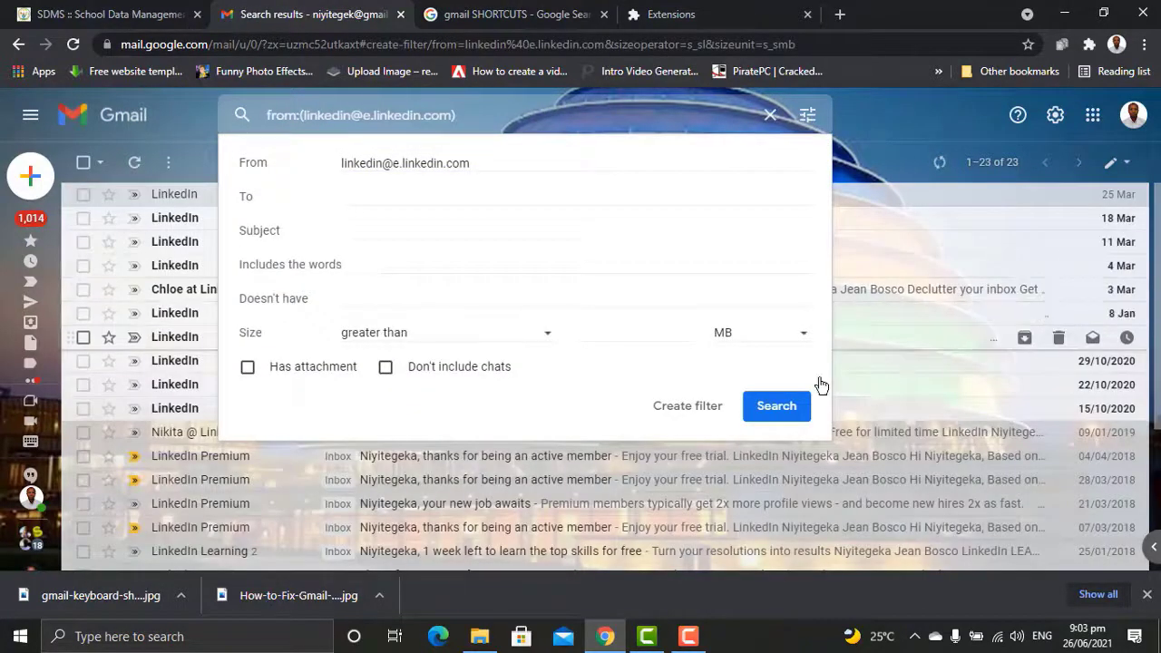
click(771, 414)
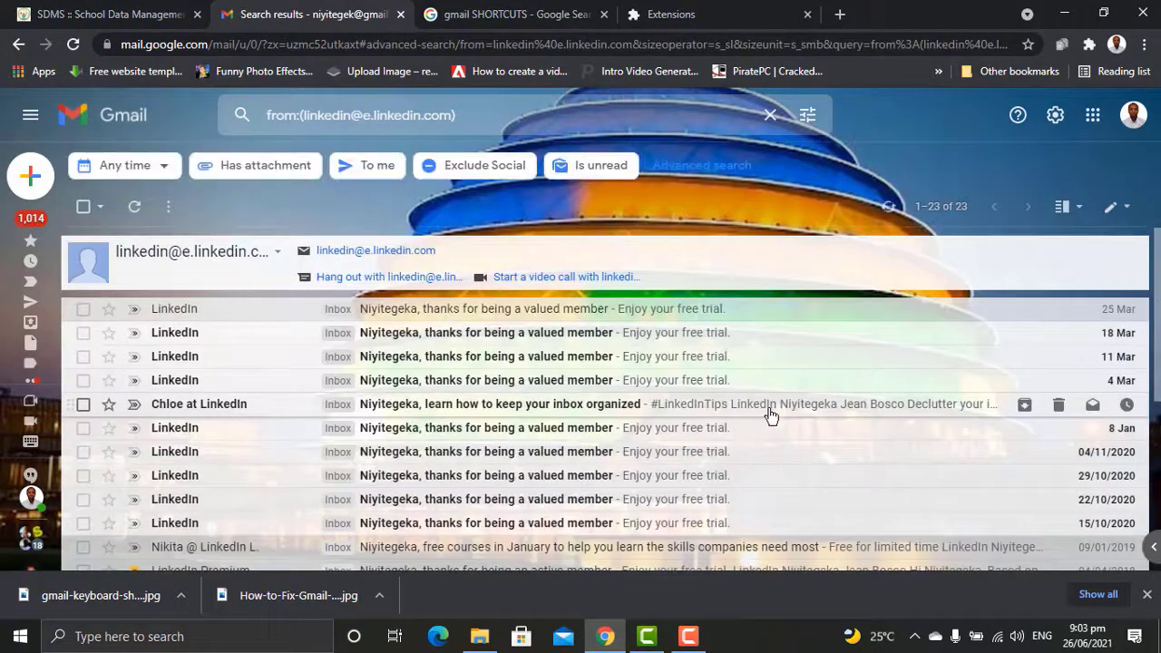
Step: Select all 23 LinkedIn conversations and move them to the Bin
scroll(771, 415, down, 3)
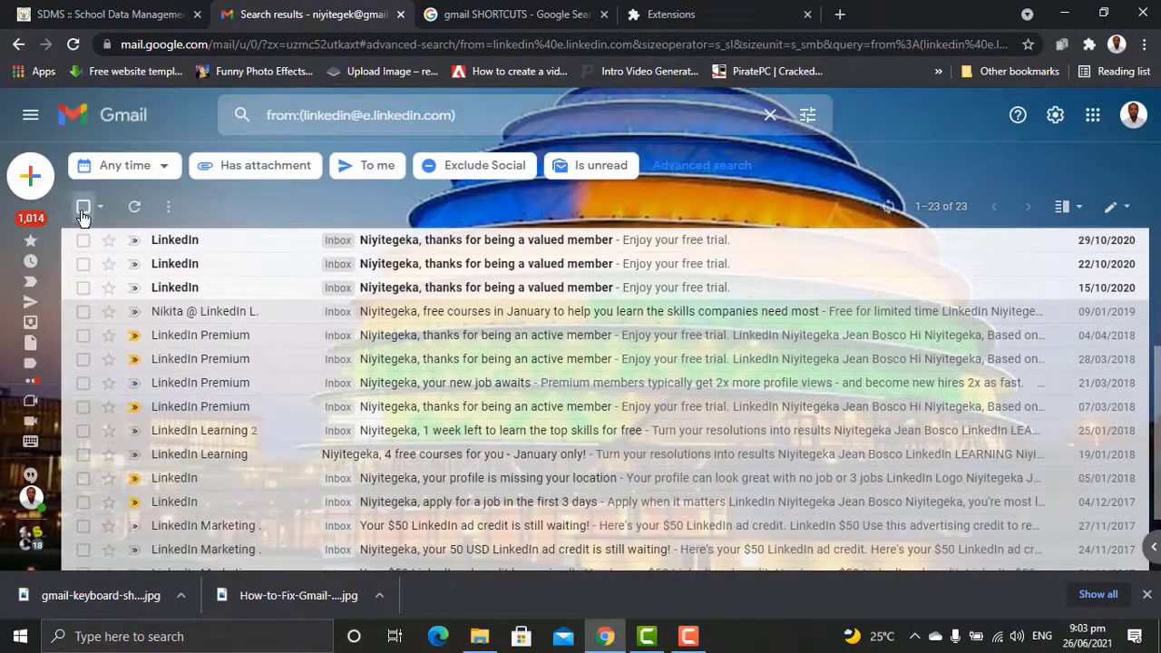
click(82, 208)
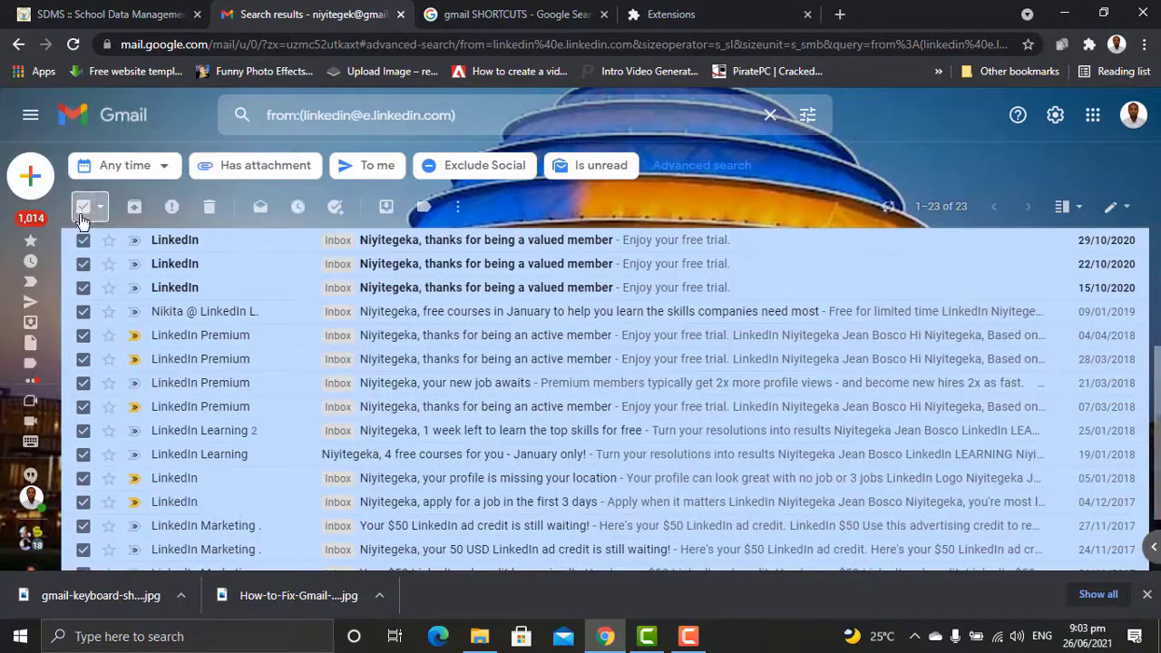
click(209, 207)
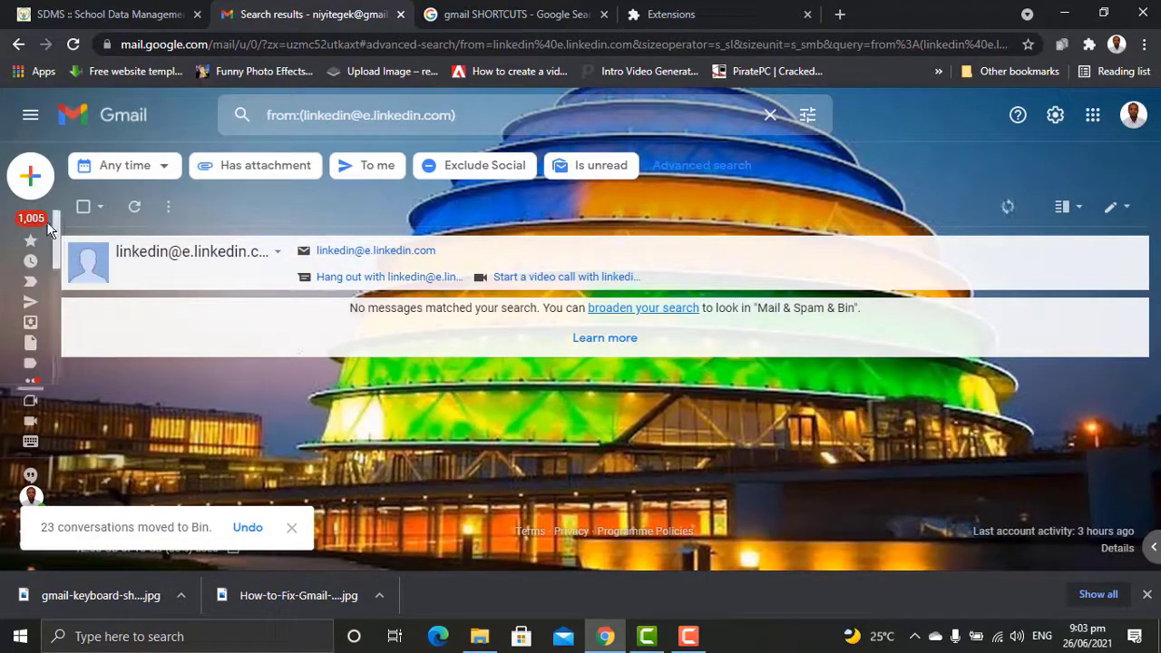
mouse_move(30, 225)
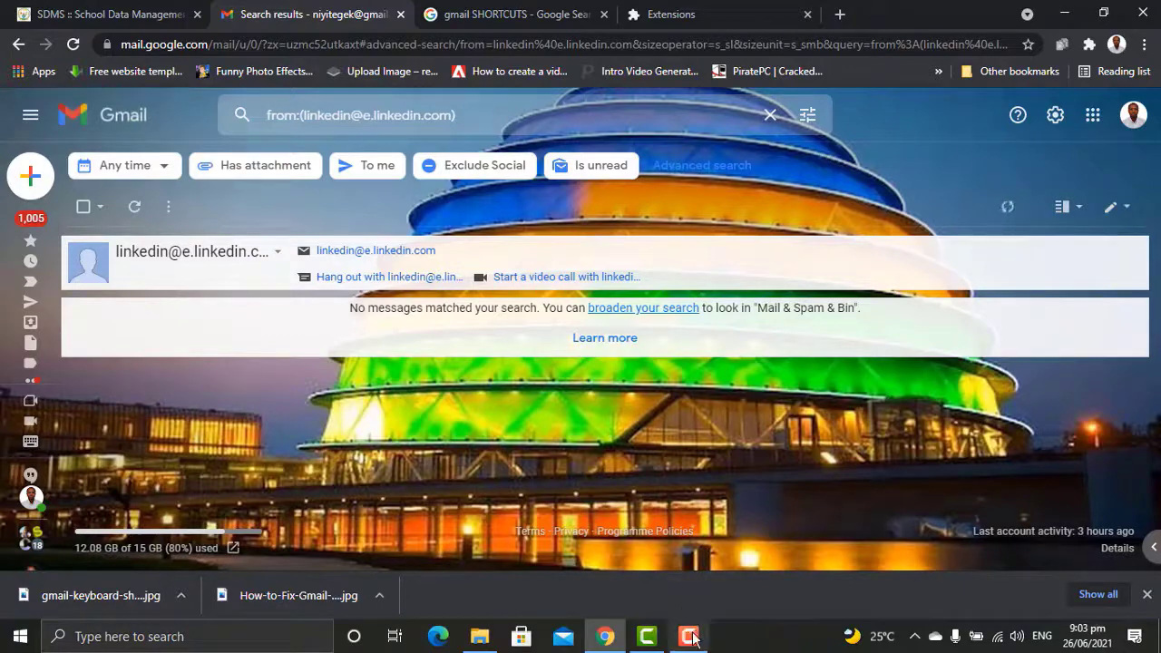
click(692, 641)
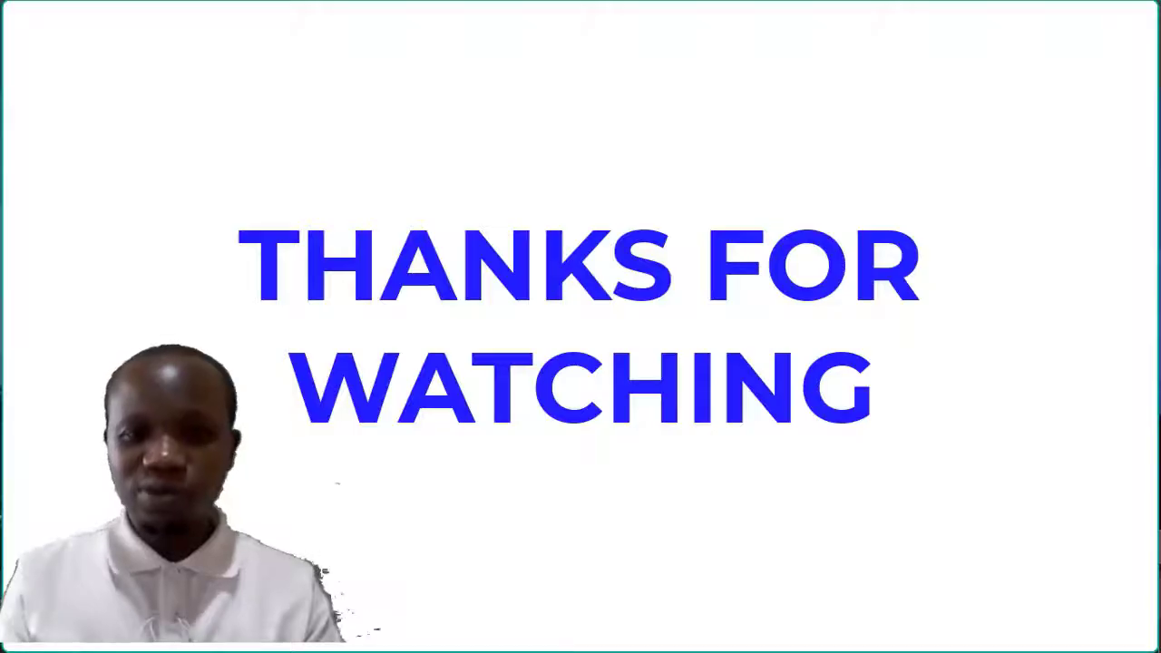